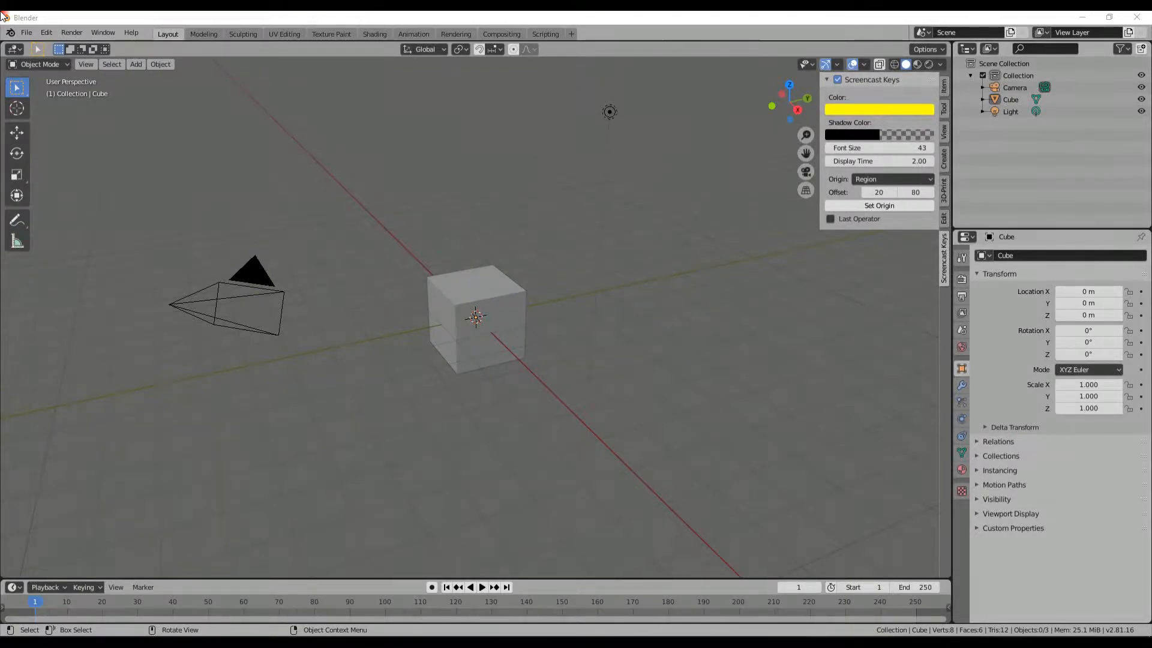
Step: Switch to Windows Photo Viewer to examine the book scans in agincourt UV.png, and return to Blender
key(alt+Tab)
key(alt+Tab)
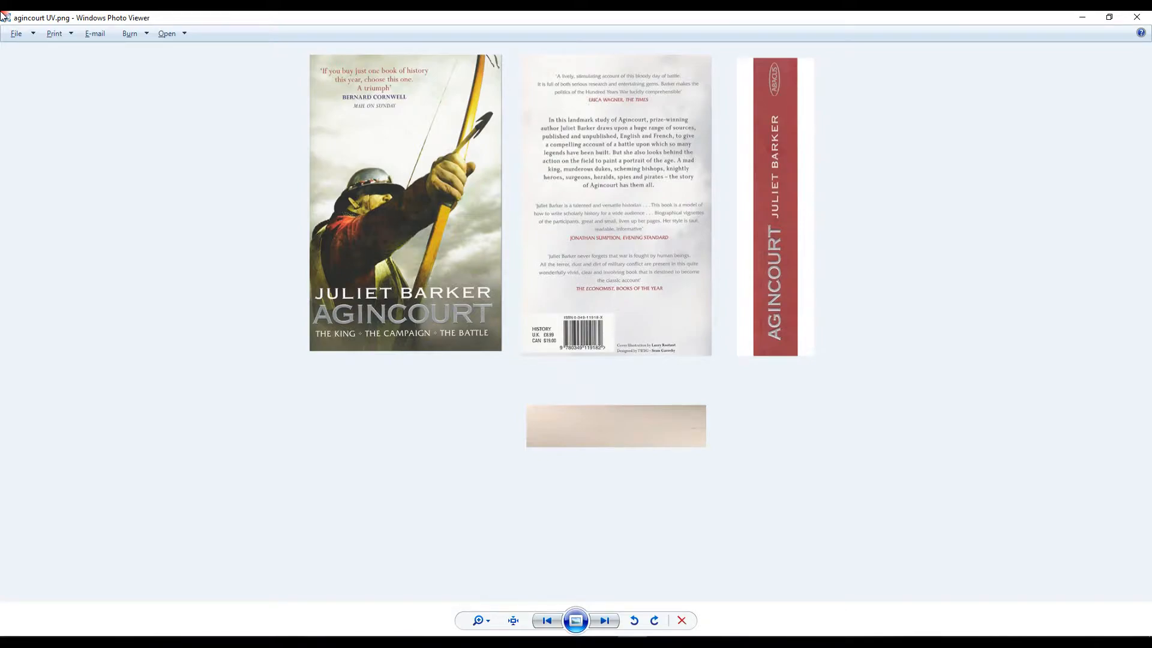
click(738, 424)
key(alt+Tab)
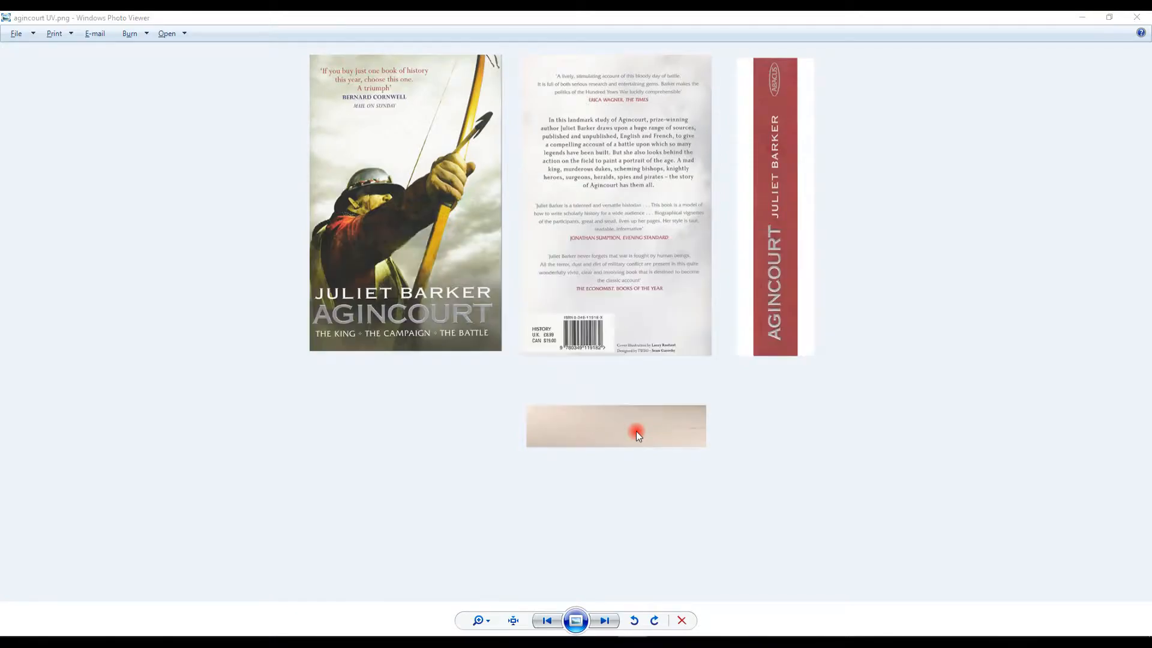
key(alt+Tab)
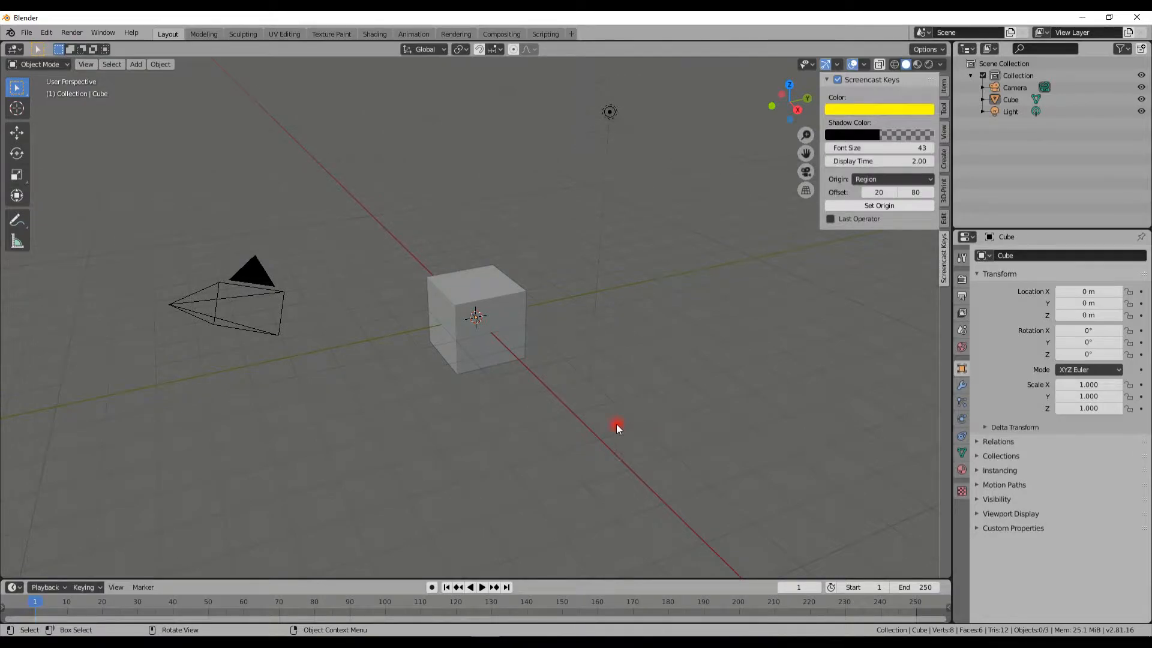
Step: Select the cube, nudge it slightly, and move it up 1 m with increment snapping
click(500, 296)
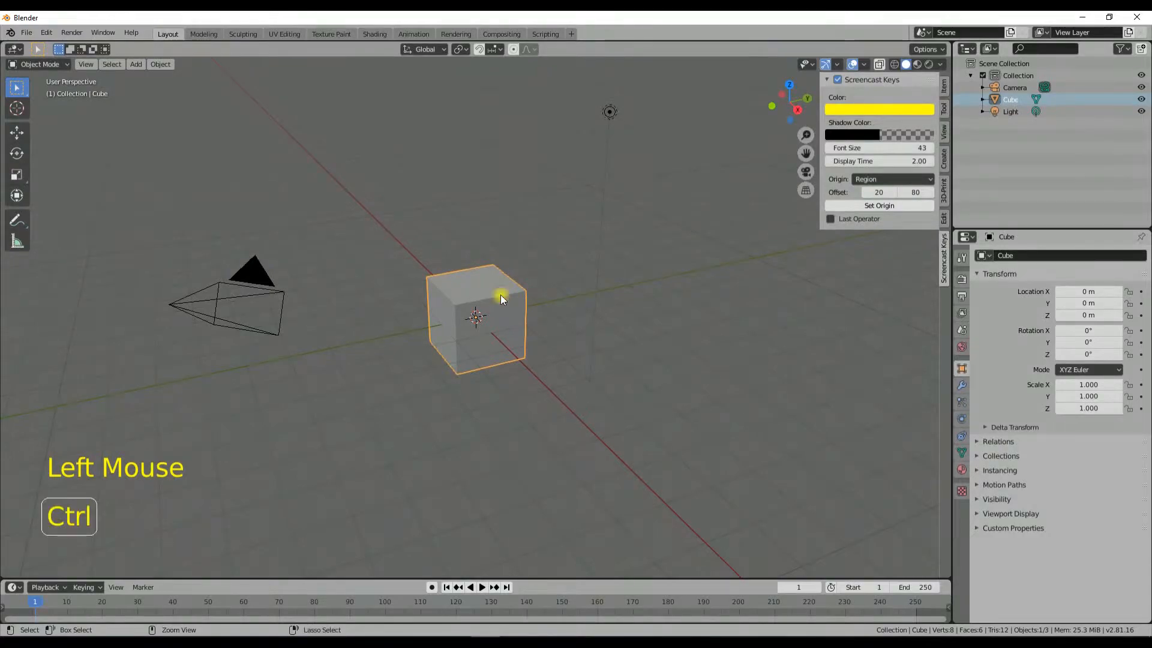
ctrl+click(494, 236)
click(487, 297)
click(487, 297)
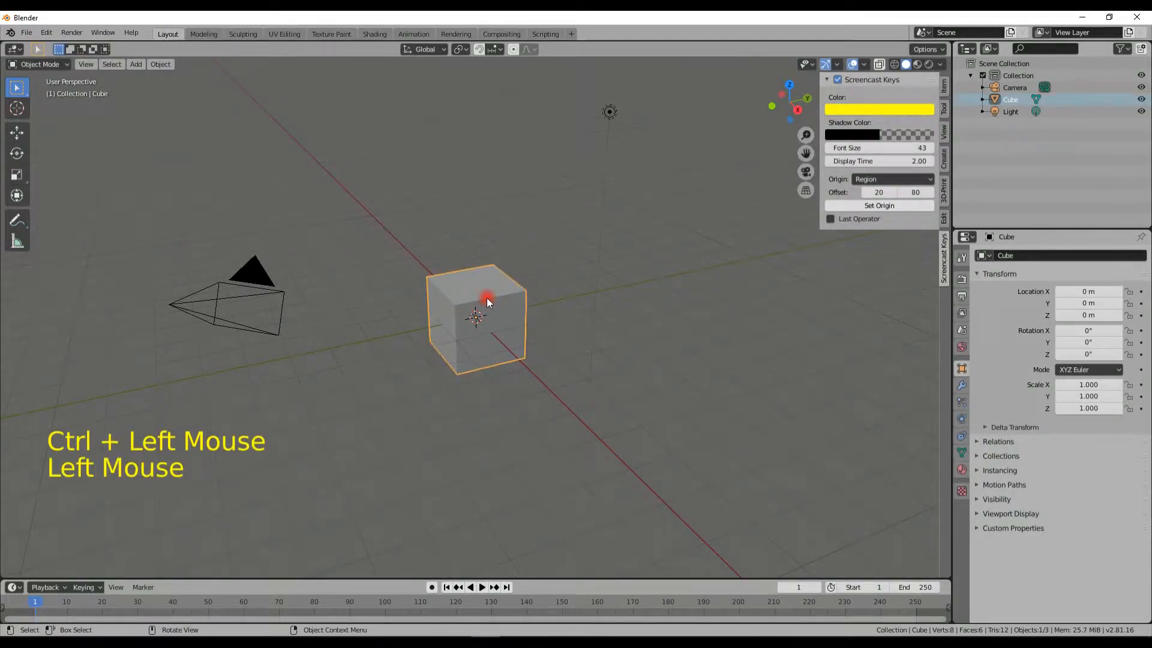
key(g)
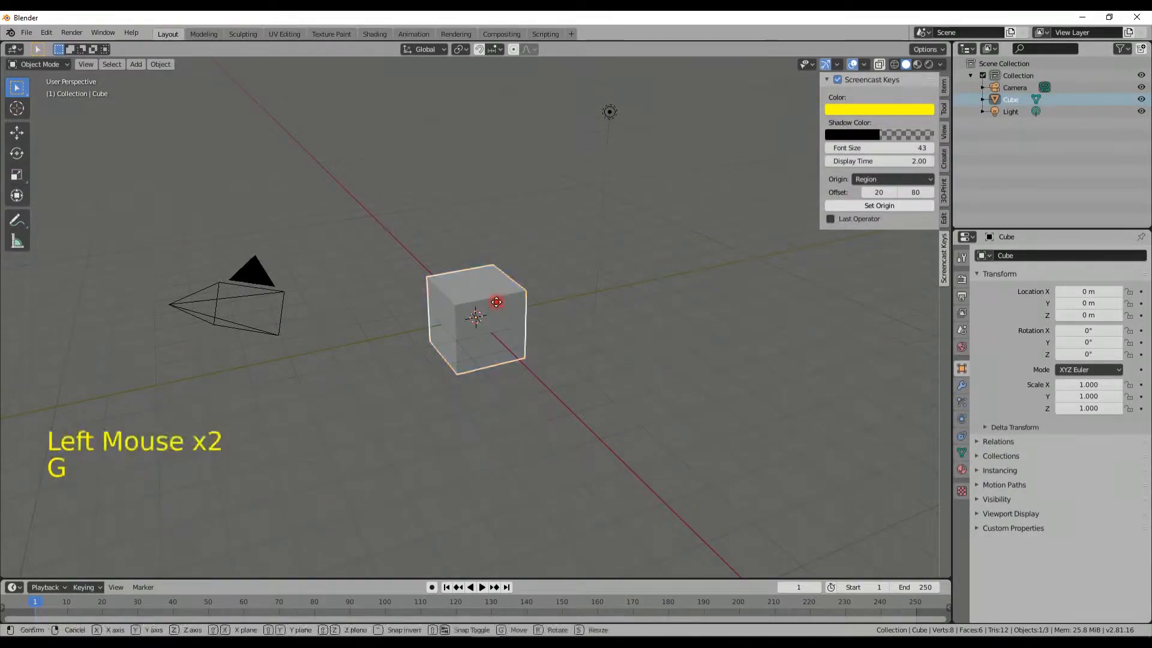
click(497, 300)
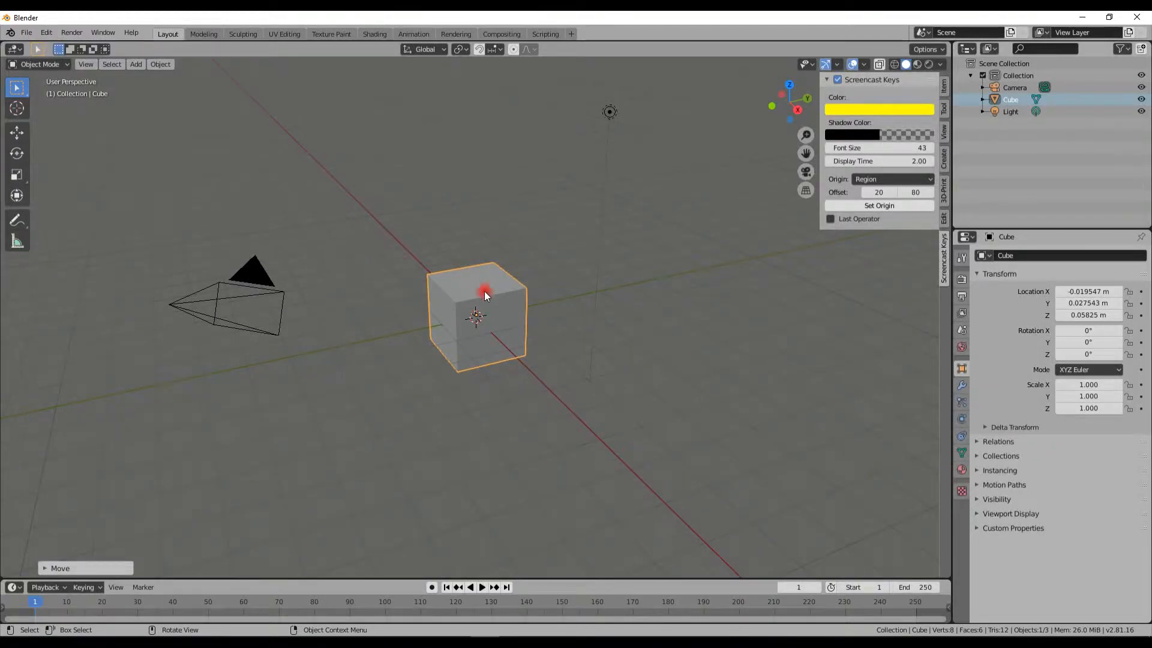
key(g)
key(ctrl)
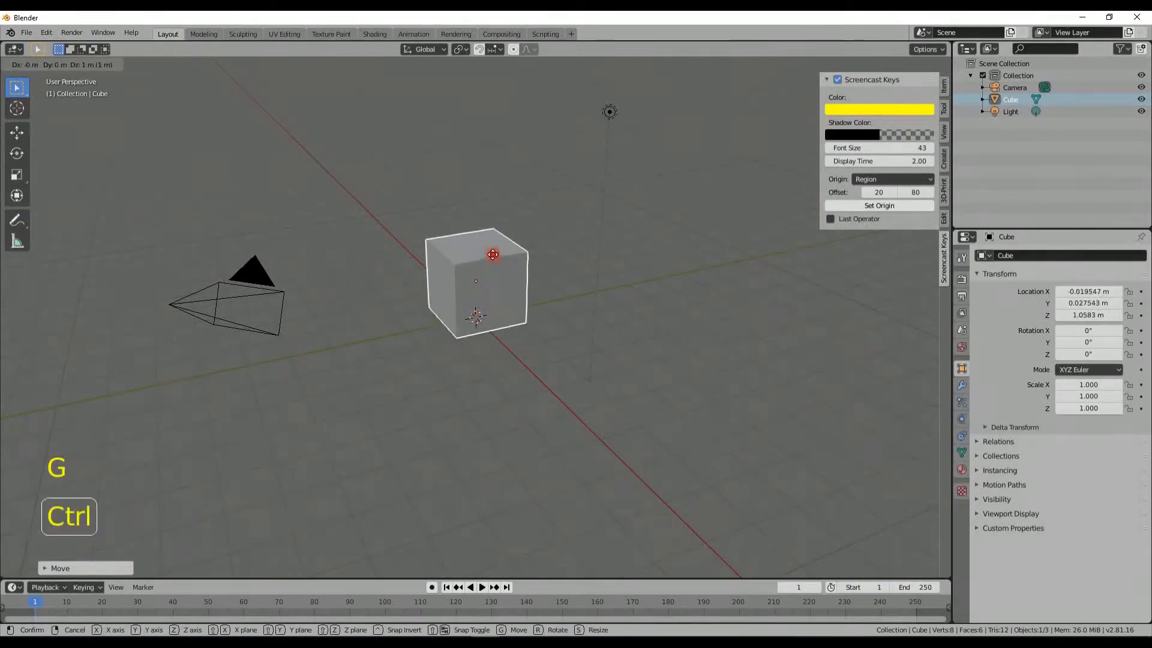
click(495, 276)
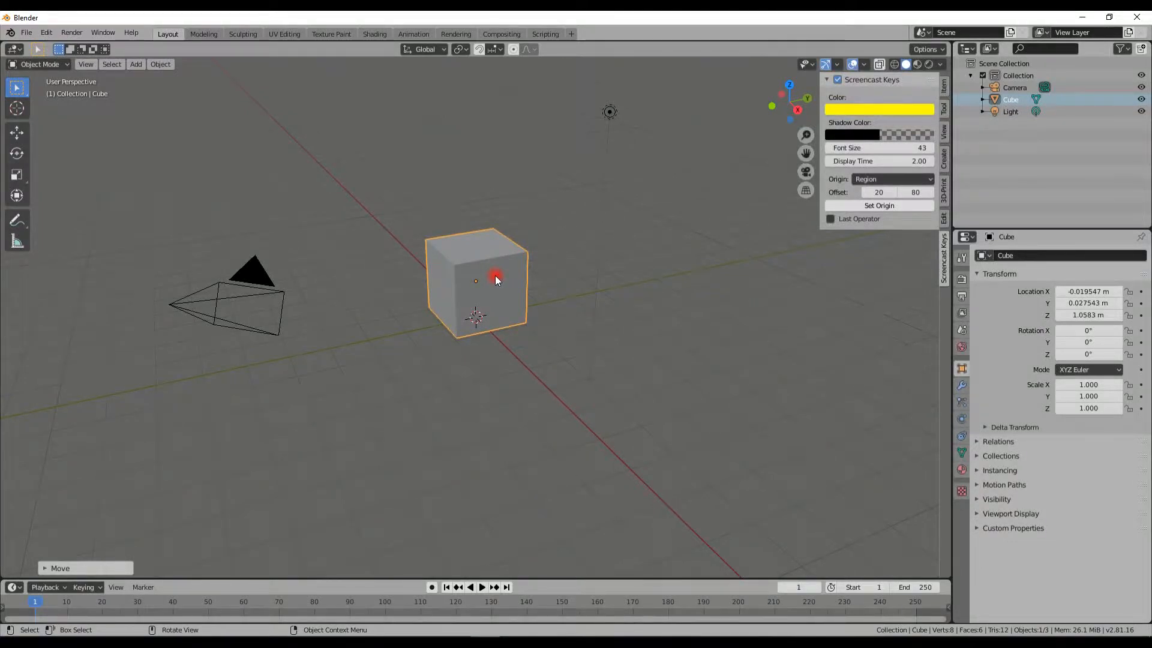
Step: Set the cube's dimensions to 16 m in X and 11 m in Y
click(946, 90)
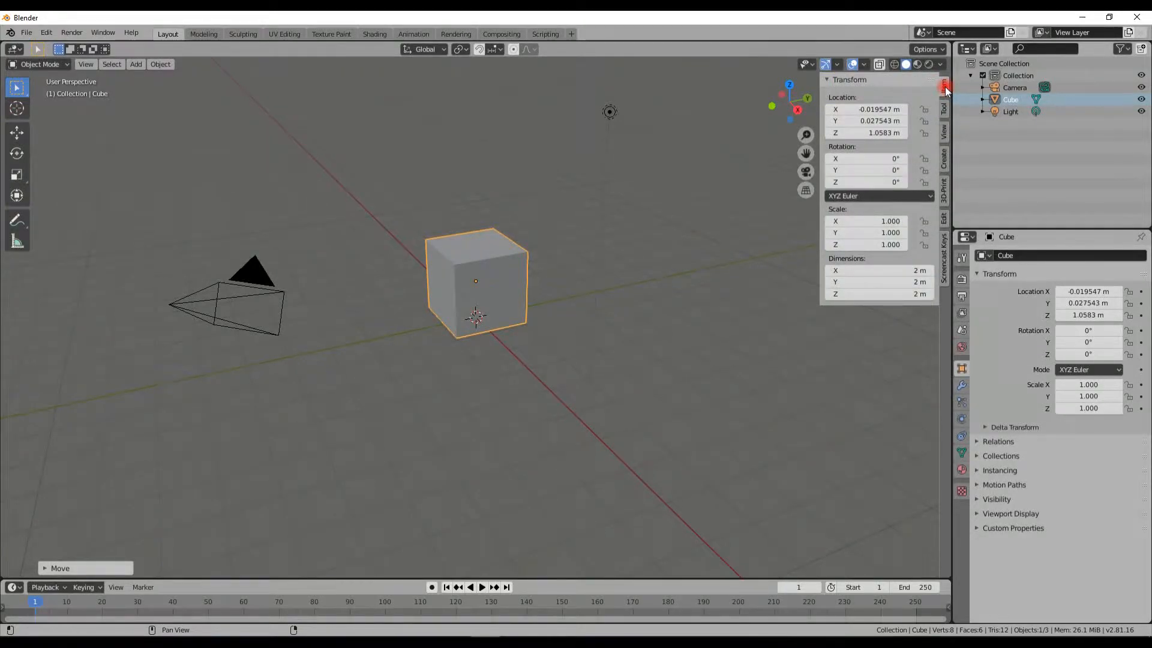
click(898, 270)
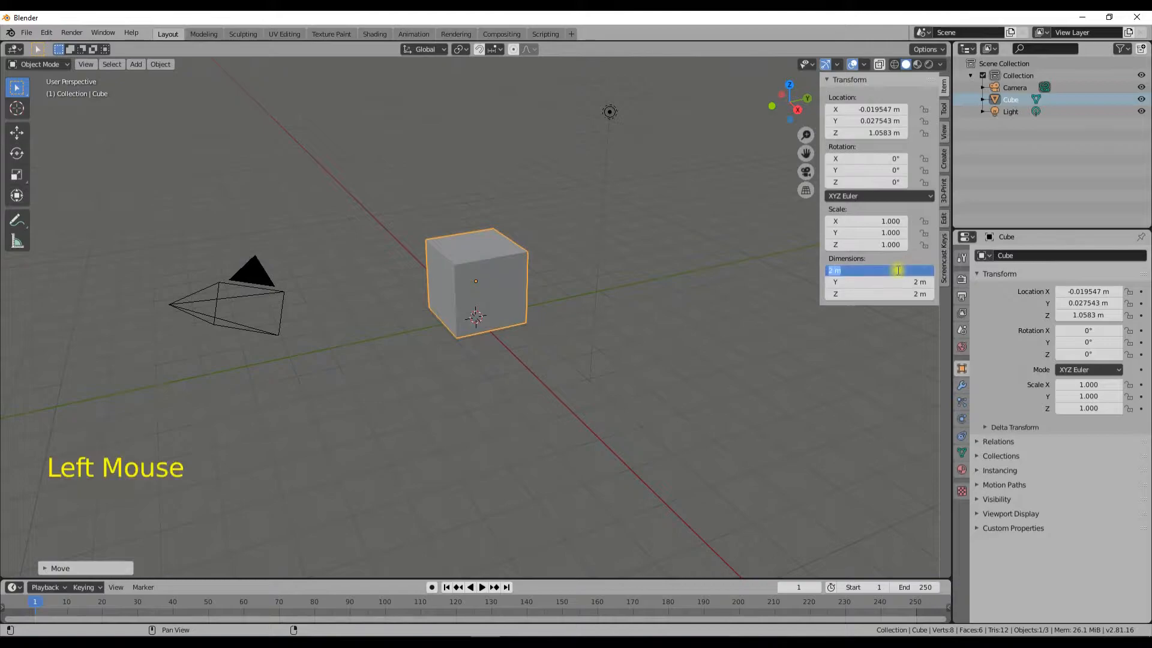
text(16)
key(Return)
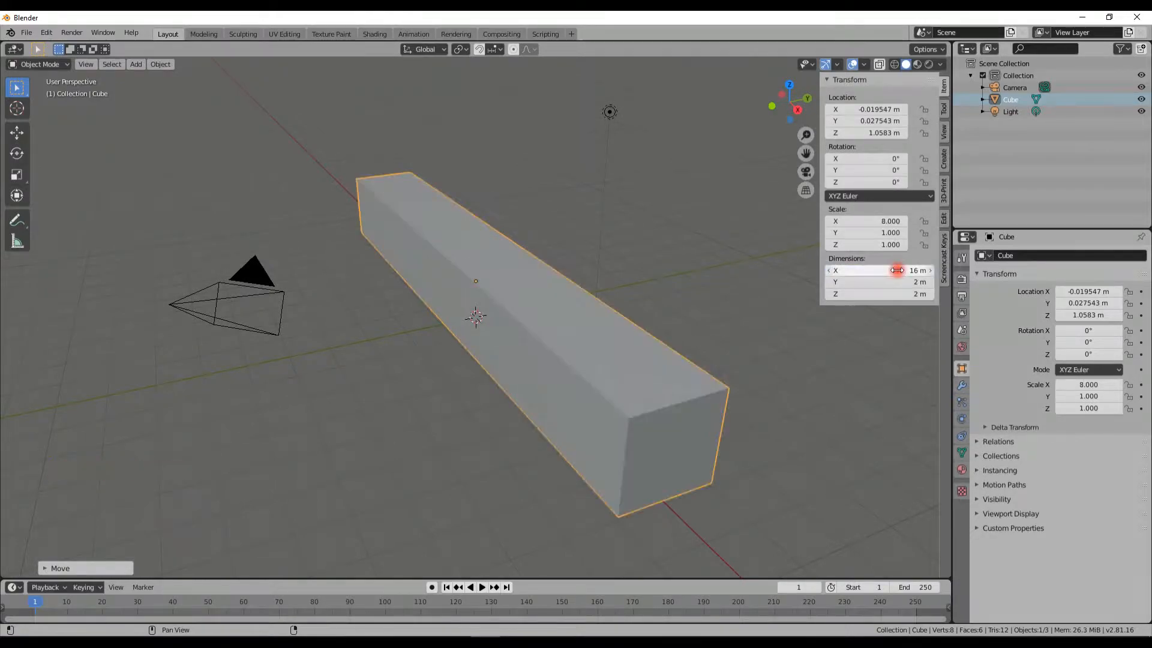
click(895, 280)
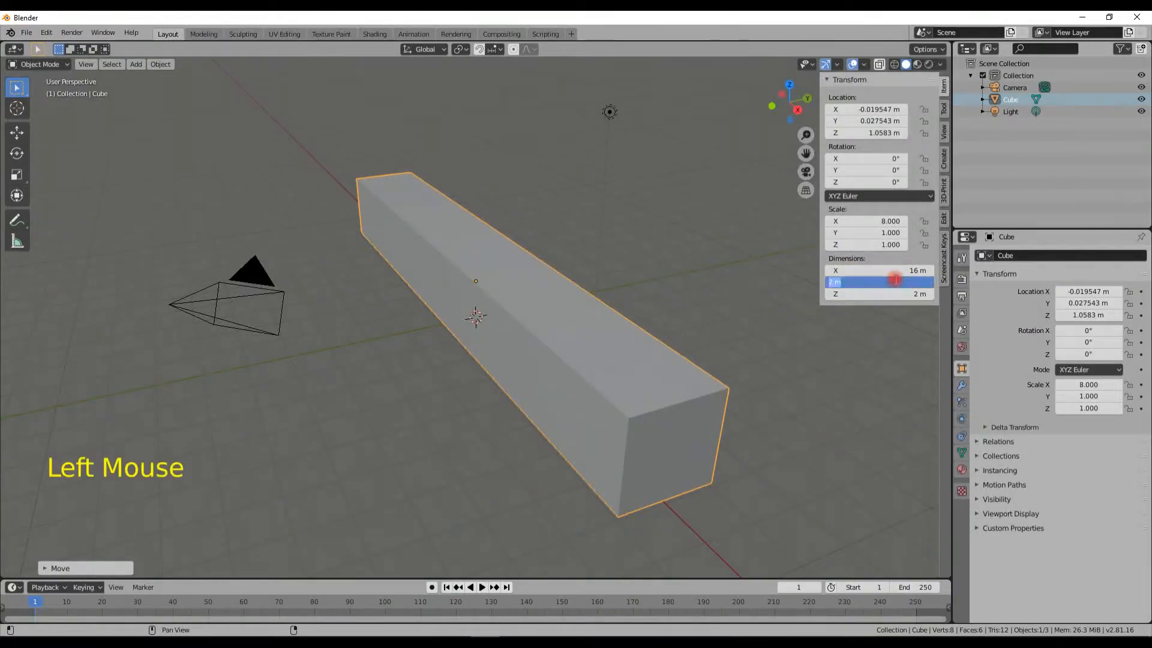
text(11)
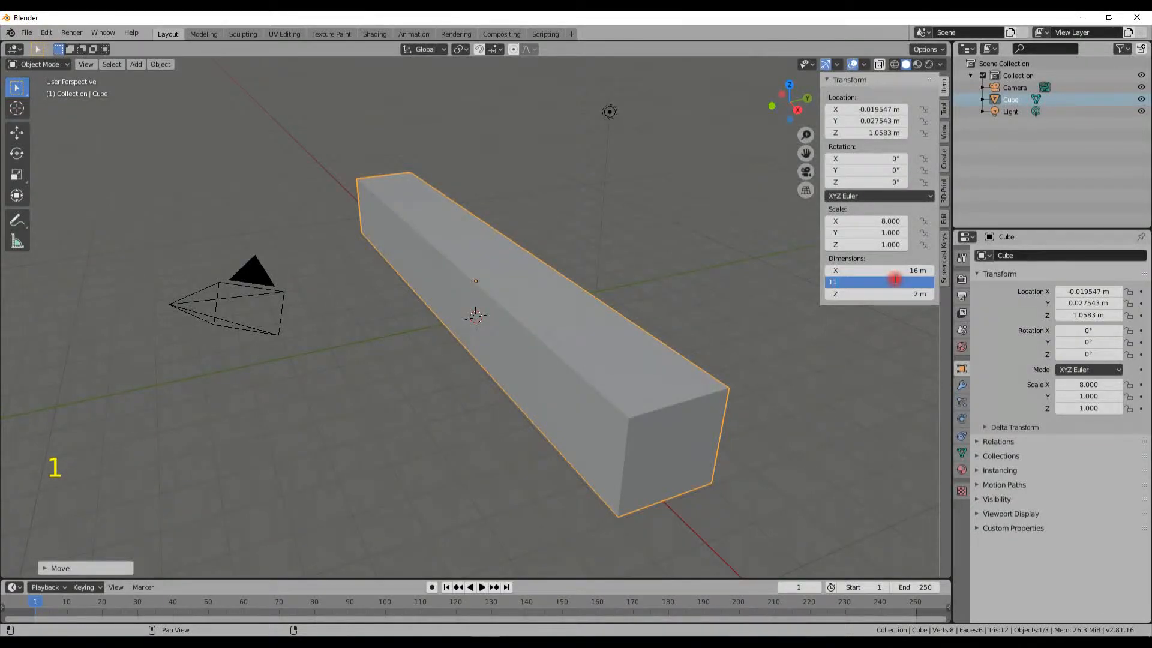
key(Return)
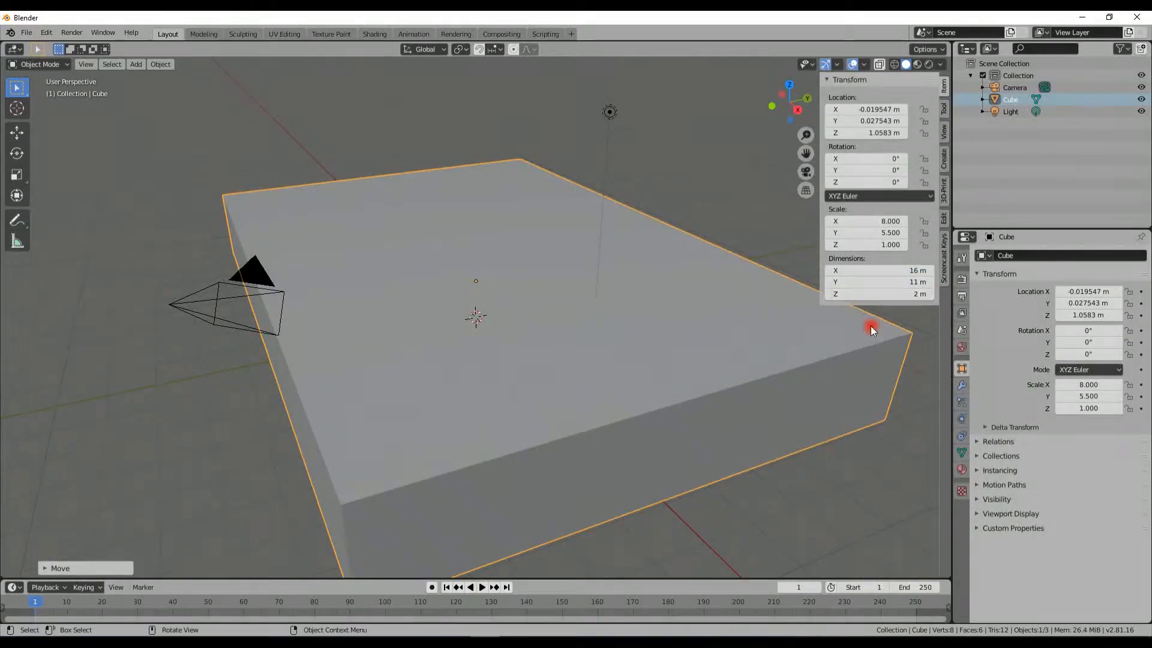
Step: Enter Edit Mode and unwrap the whole box with Smart UV Project at its default settings
scroll(591, 319, down, 2)
middle_drag(592, 319, 575, 354)
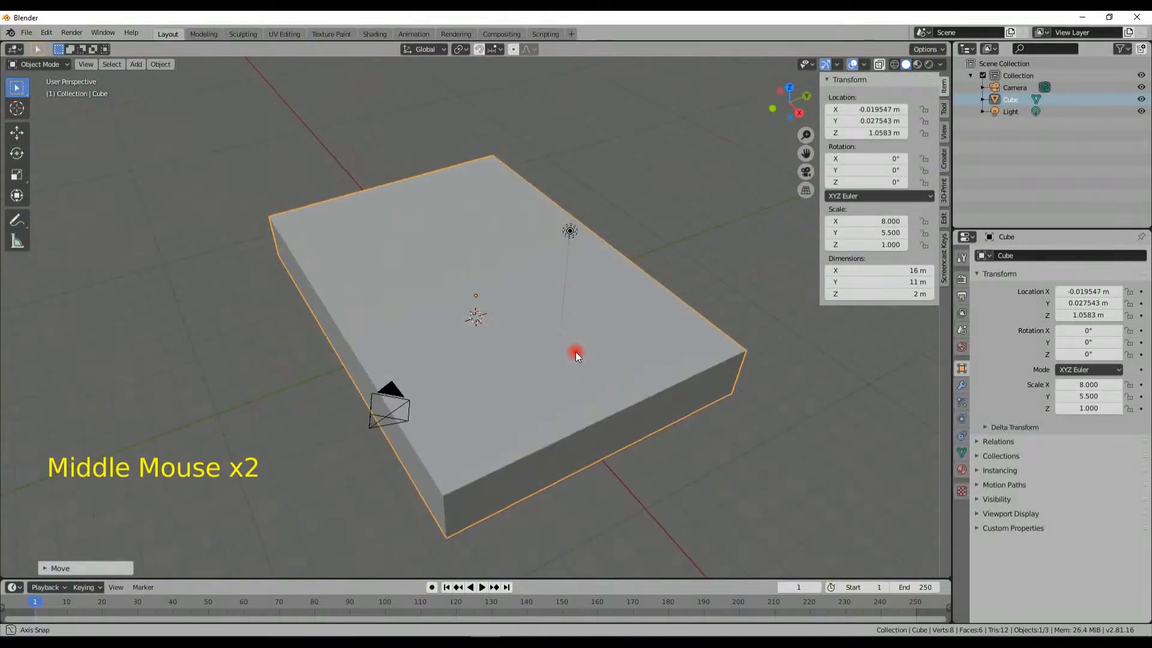
scroll(575, 330, down, 1)
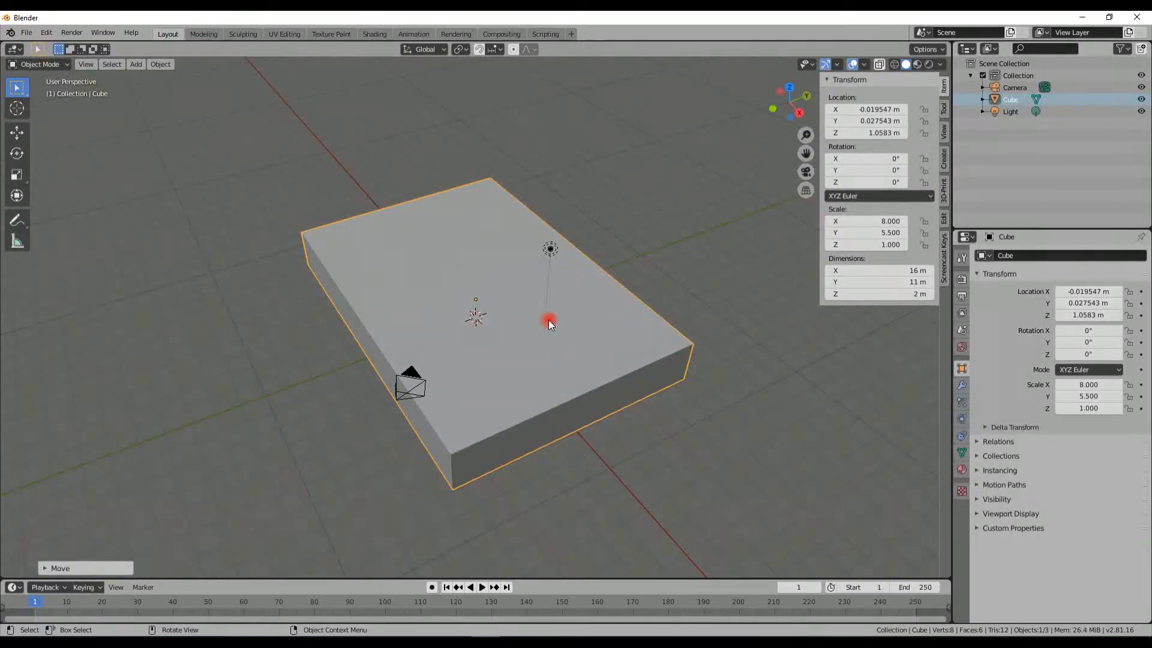
key(Tab)
key(Tab)
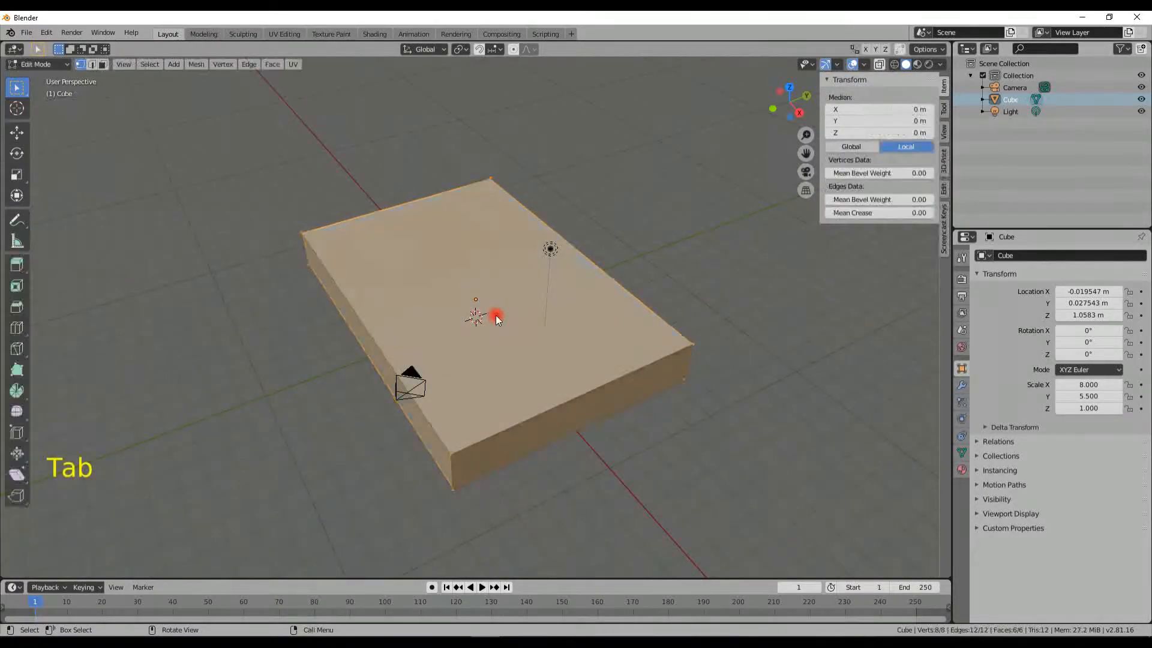
key(Tab)
key(u)
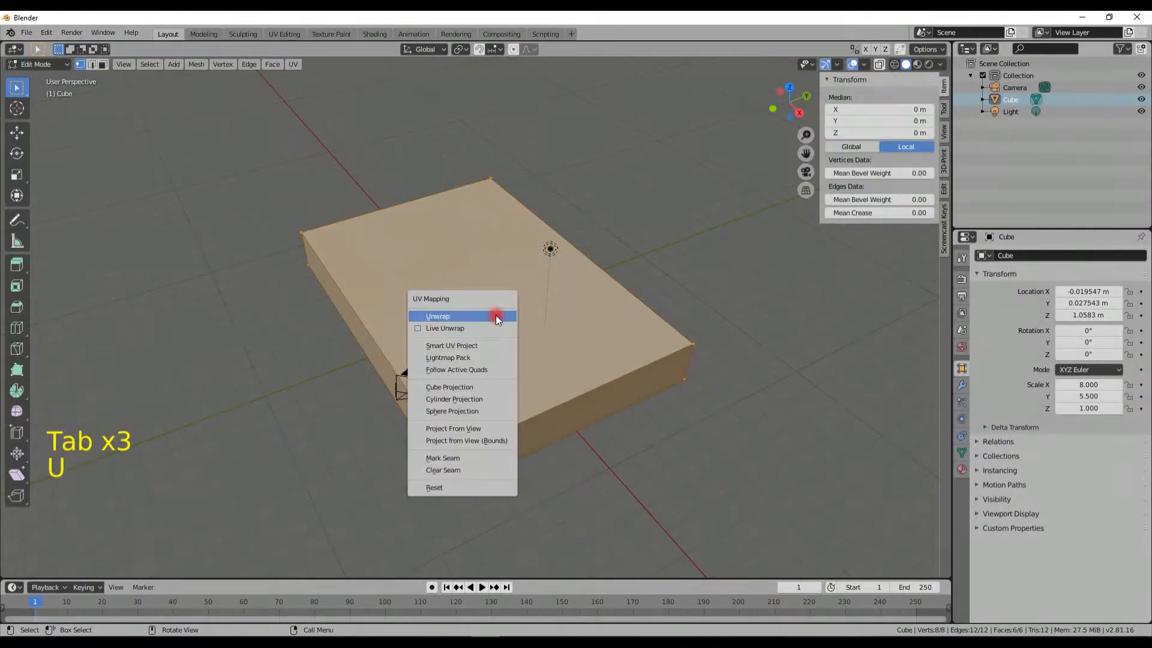
click(487, 345)
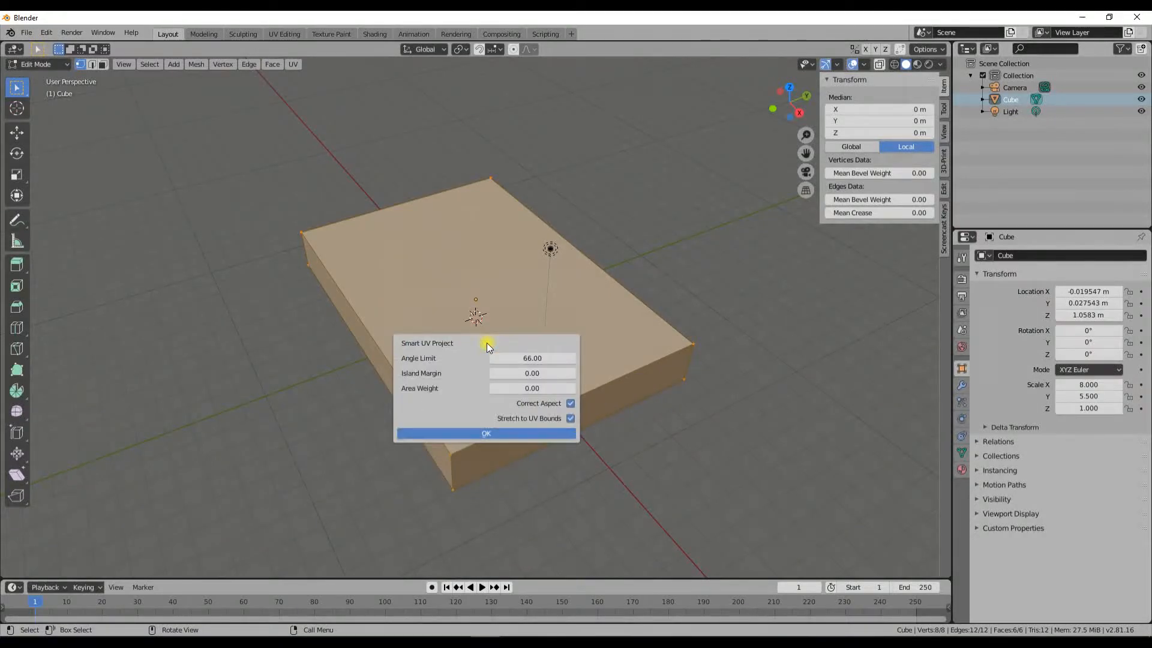
click(480, 431)
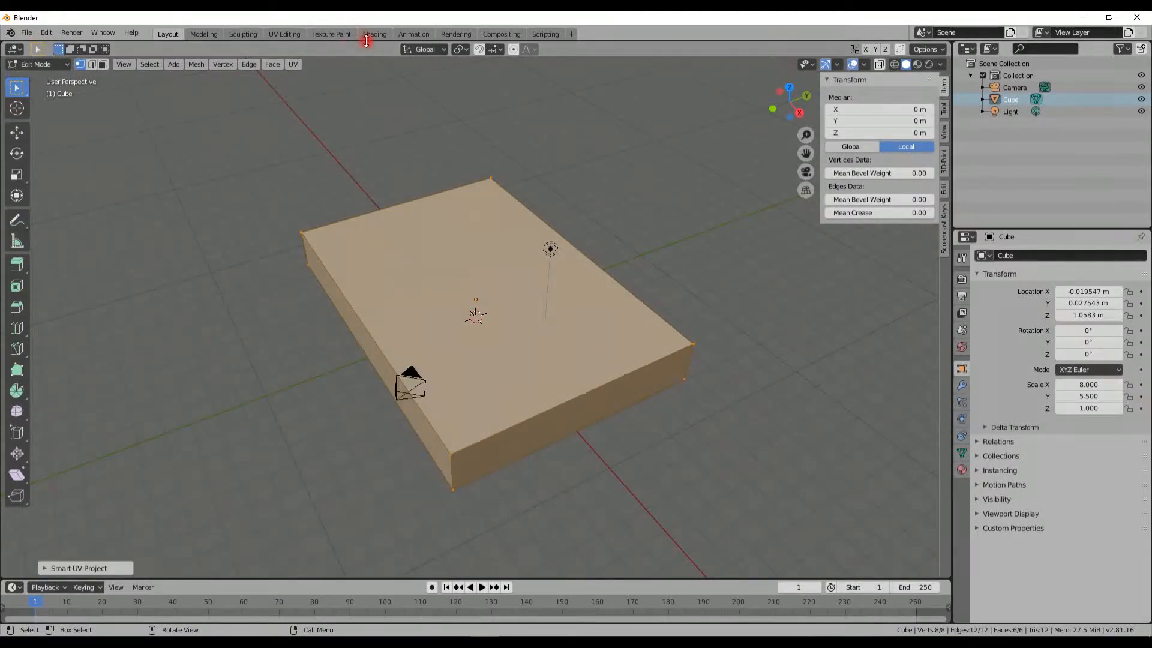
Step: Go to the UV Editing workspace, return to Object Mode, and apply the box's location followed by all its transforms
click(275, 33)
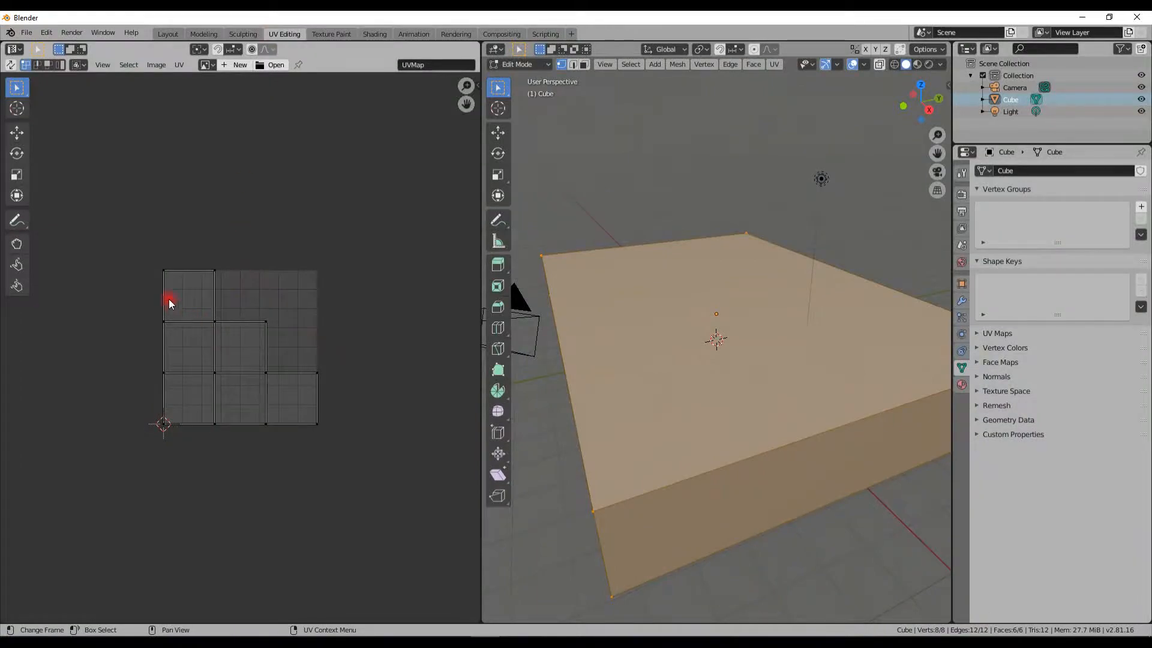
middle_drag(661, 364, 718, 329)
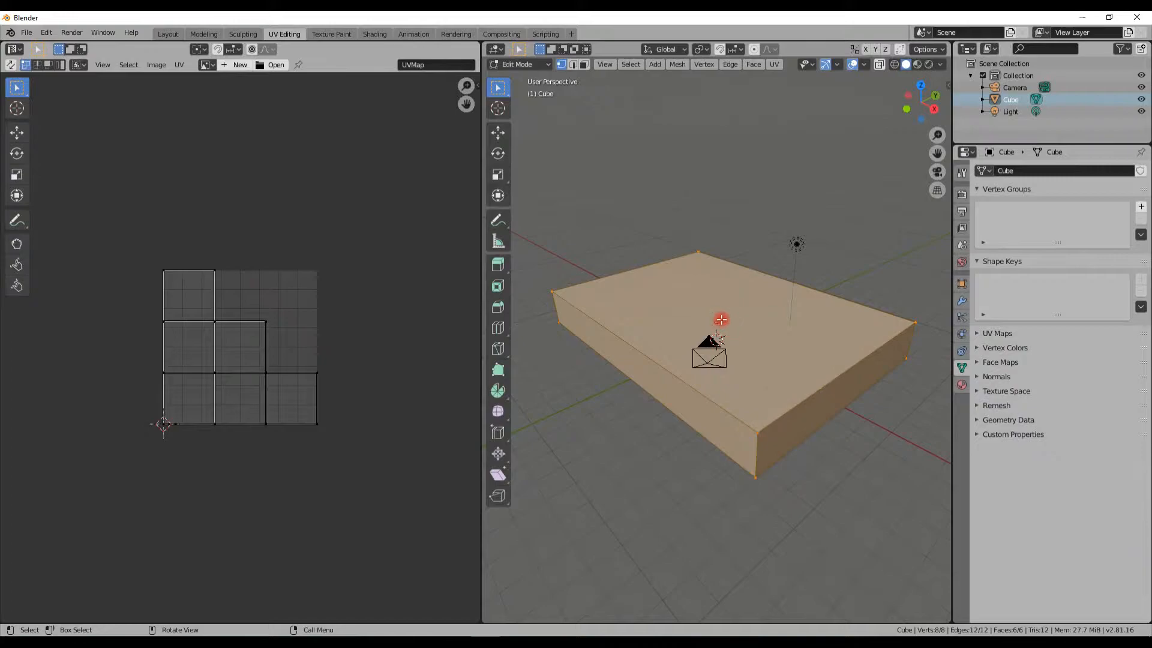
key(Tab)
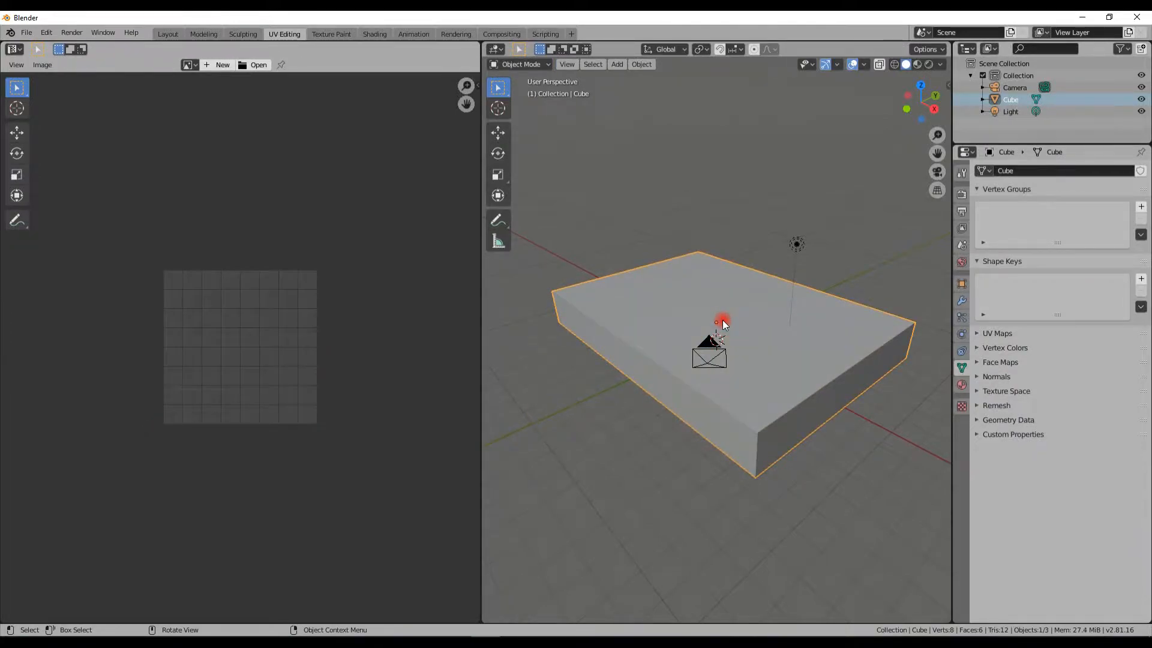
key(ctrl+a)
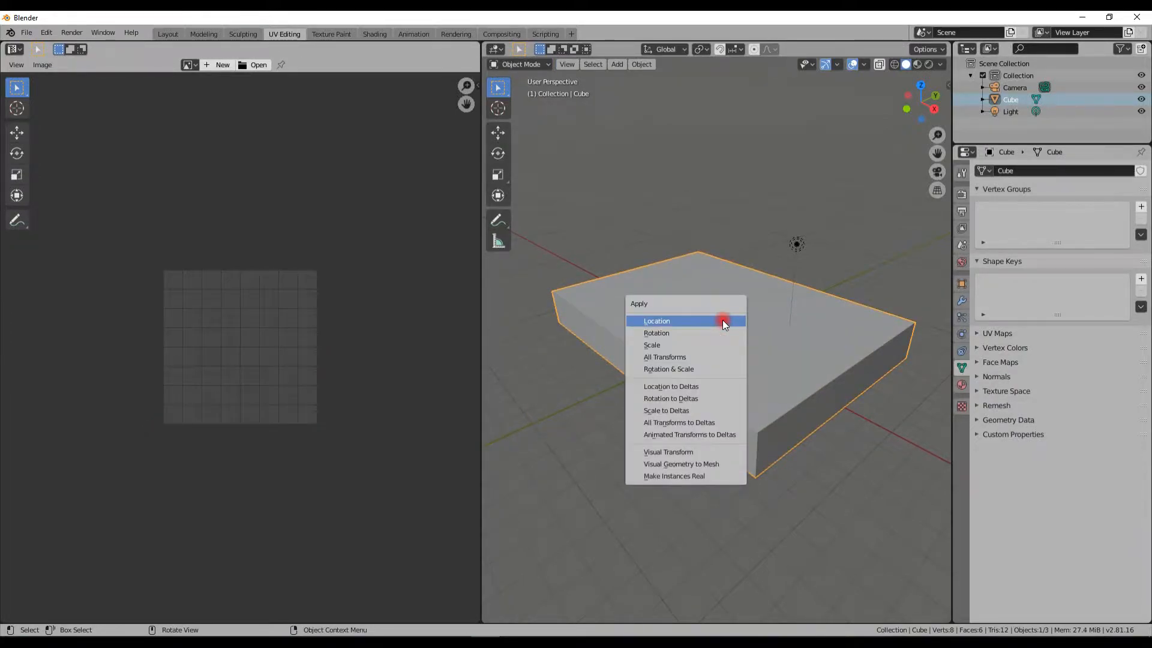
click(693, 320)
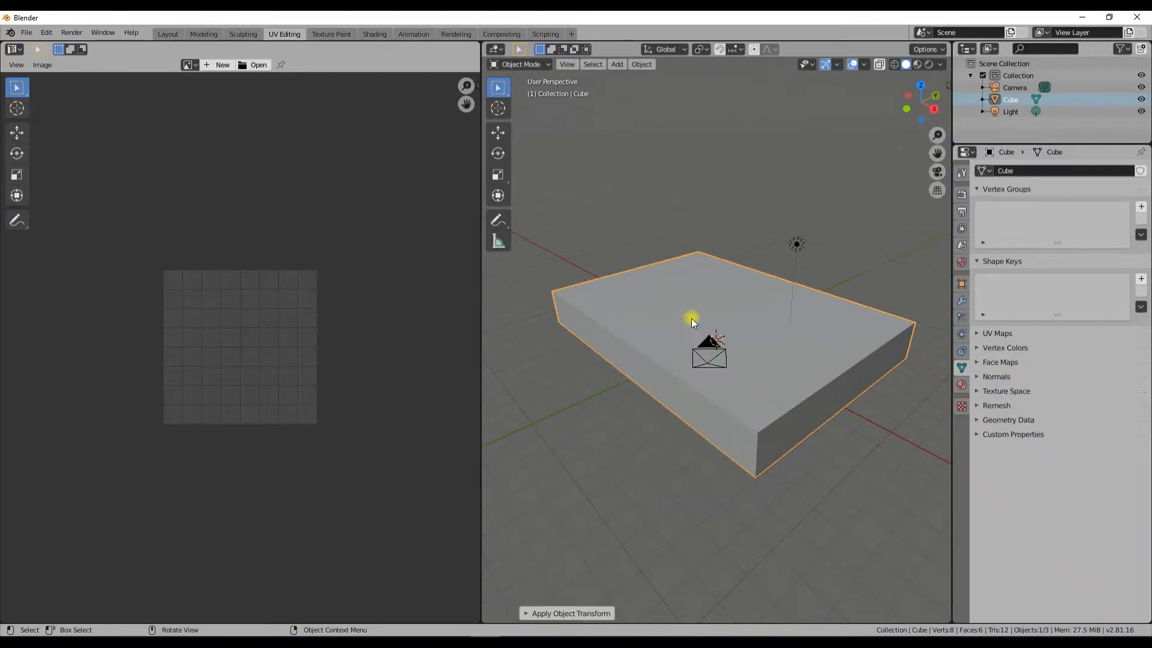
key(ctrl+a)
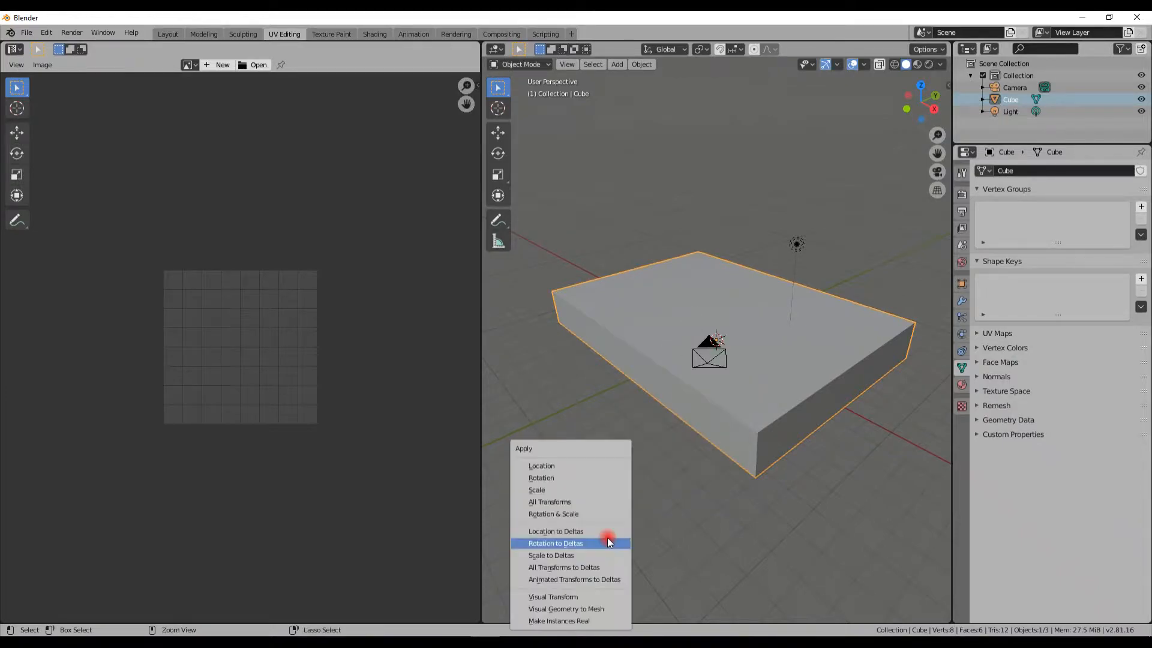
click(595, 502)
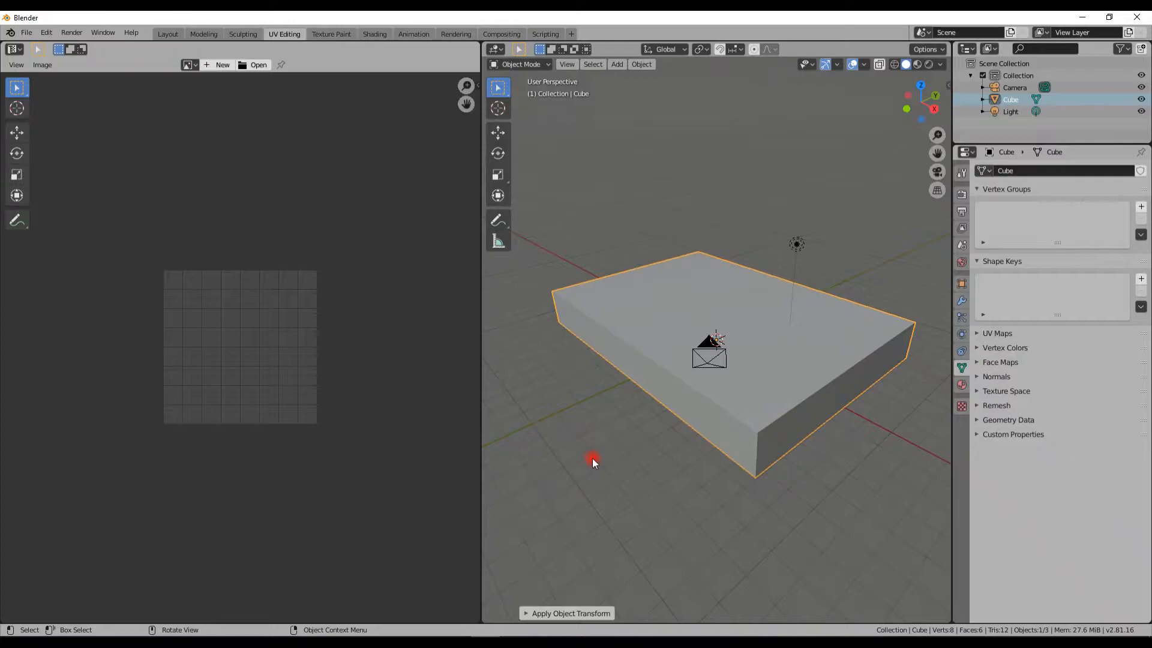
Step: Unwrap the box again in Edit Mode using Smart UV Project with angle limit 66 and island margin 0
key(Tab)
key(u)
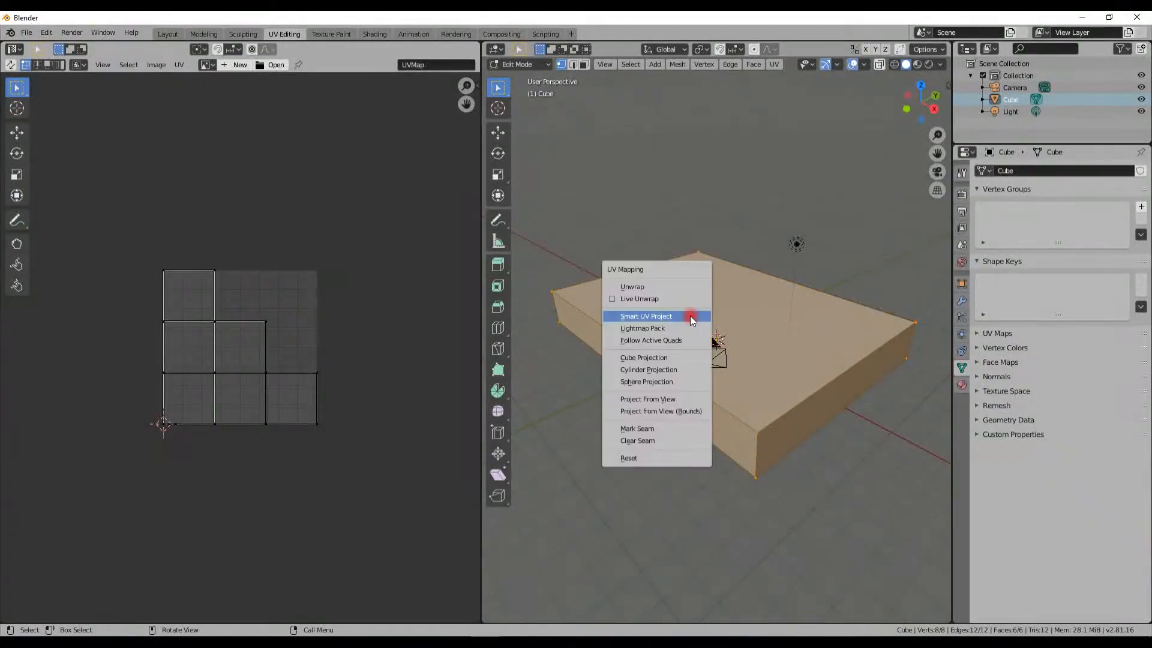
click(690, 316)
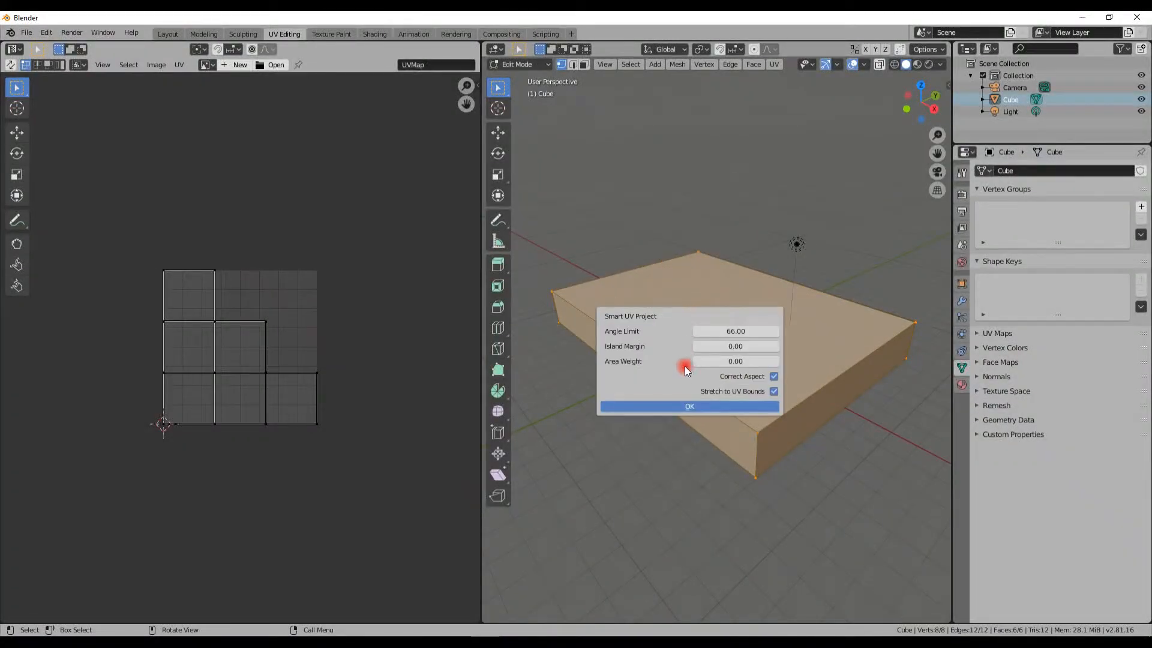
click(685, 406)
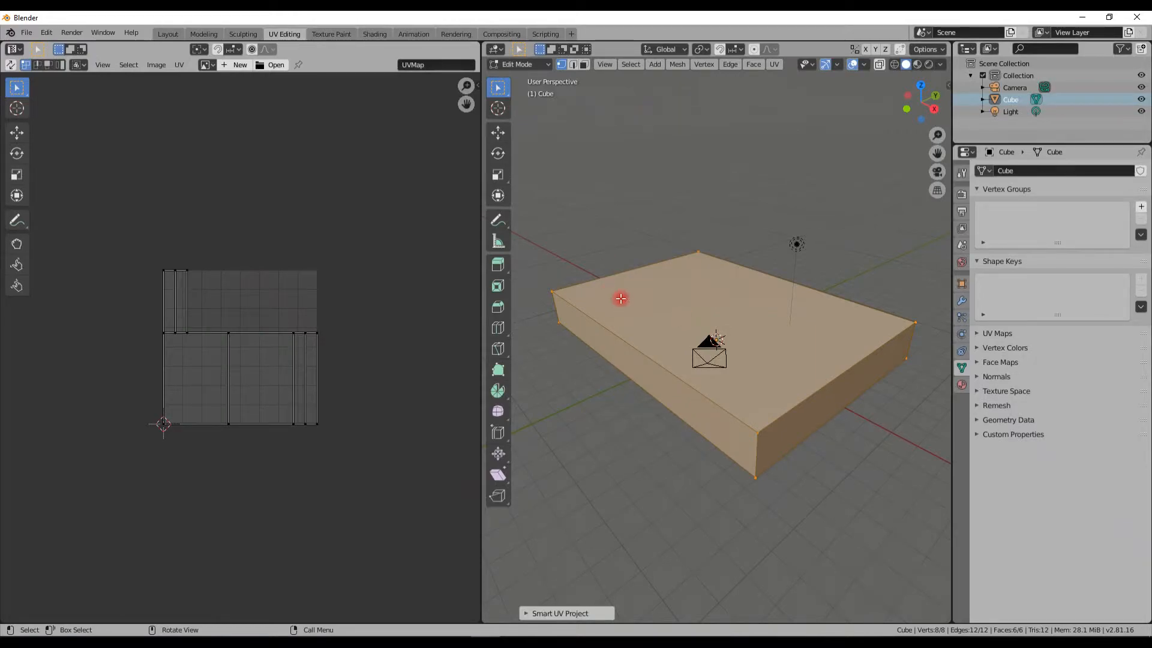
Step: Enable face selection and check the UV islands of the box's upper face, long side and short end in turn
click(584, 64)
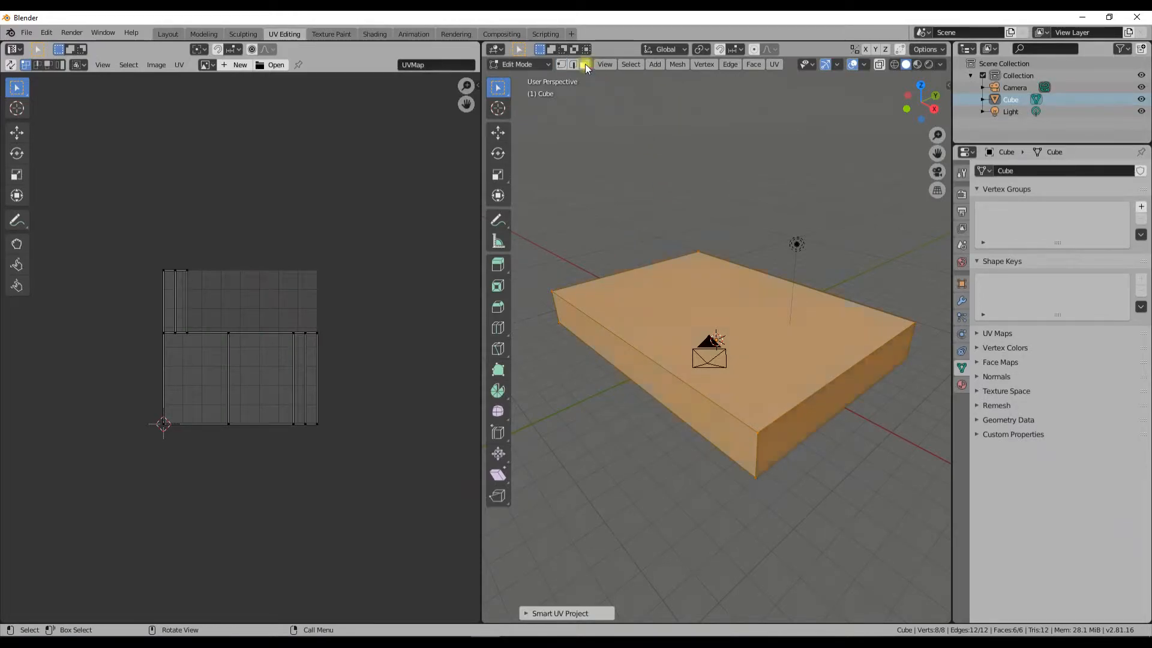
click(701, 317)
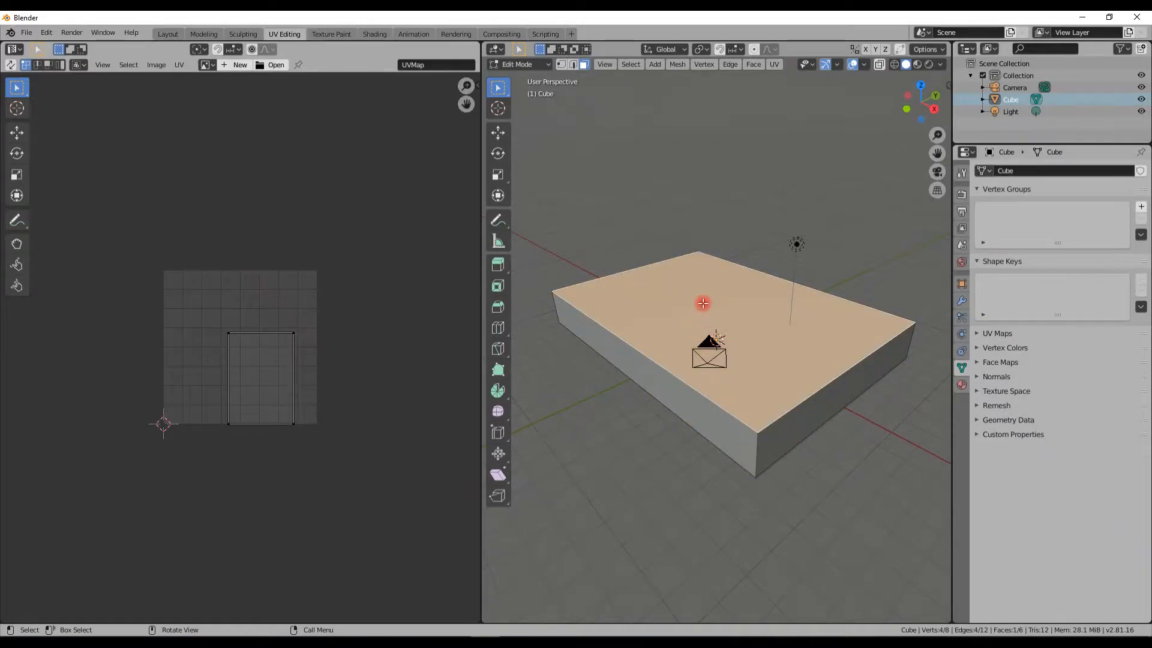
click(652, 378)
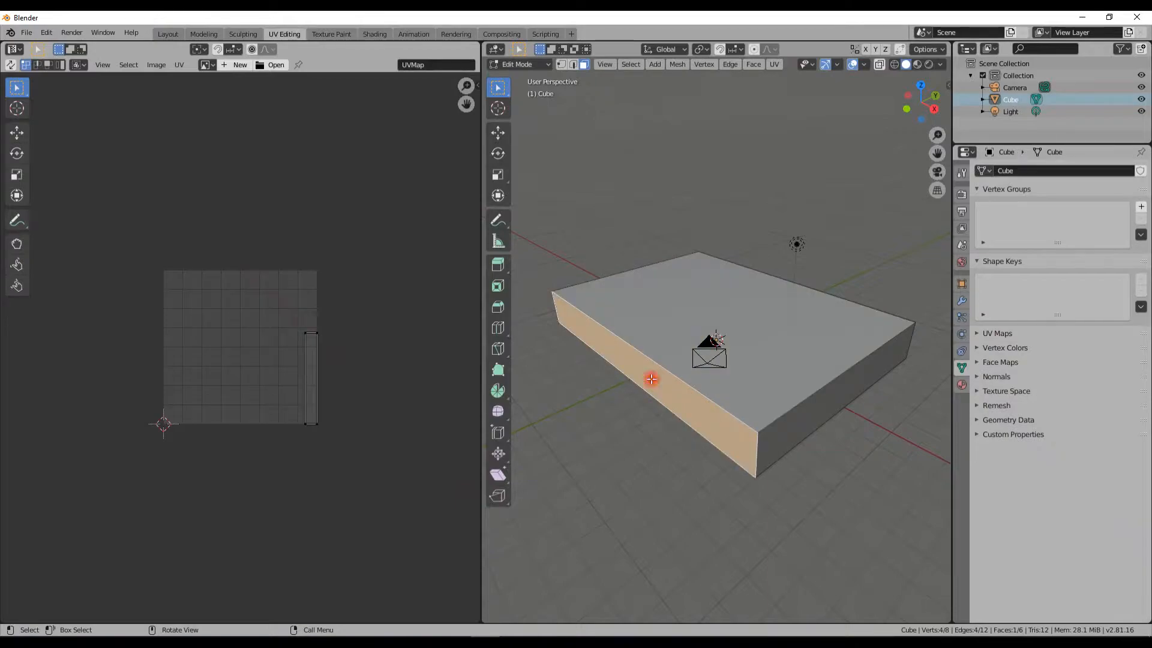
click(827, 401)
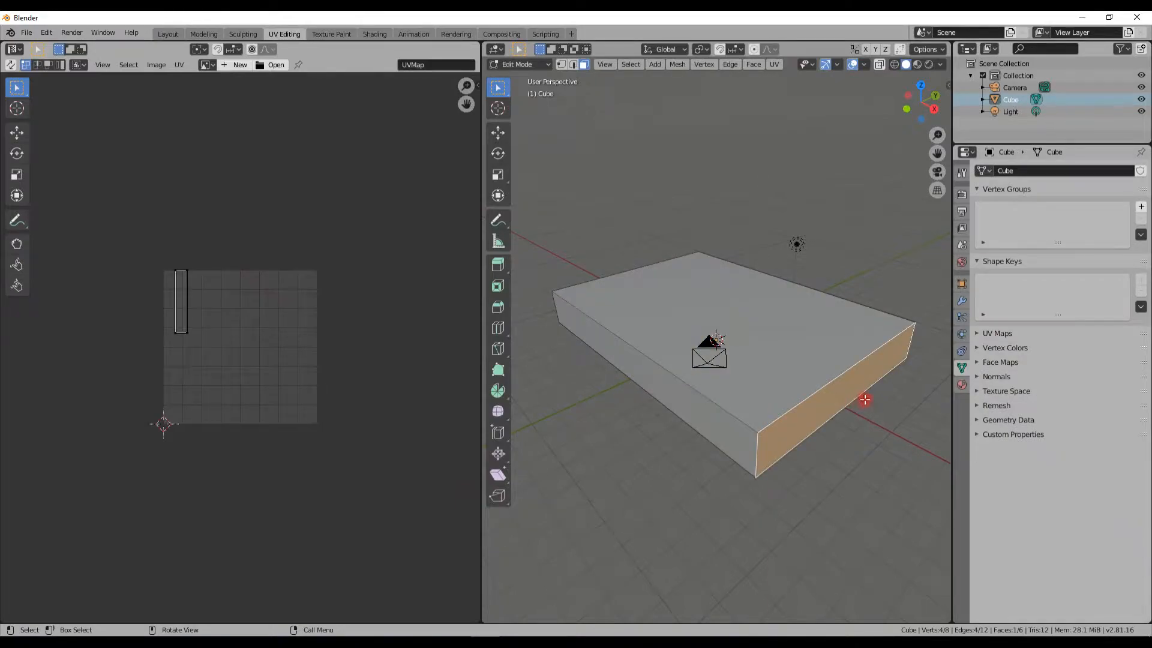
Step: Check the UV islands of the box's other short end and remaining faces, including the underside
middle_drag(862, 398, 651, 372)
click(714, 390)
click(754, 382)
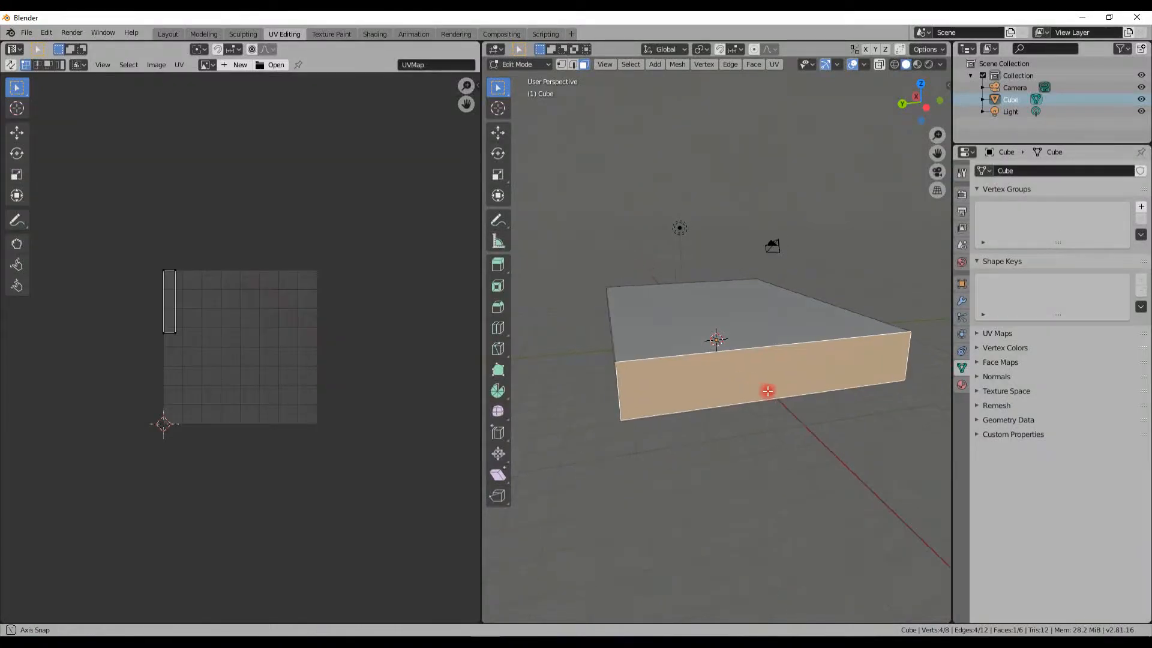
middle_drag(766, 390, 826, 441)
click(766, 309)
middle_drag(710, 432, 777, 445)
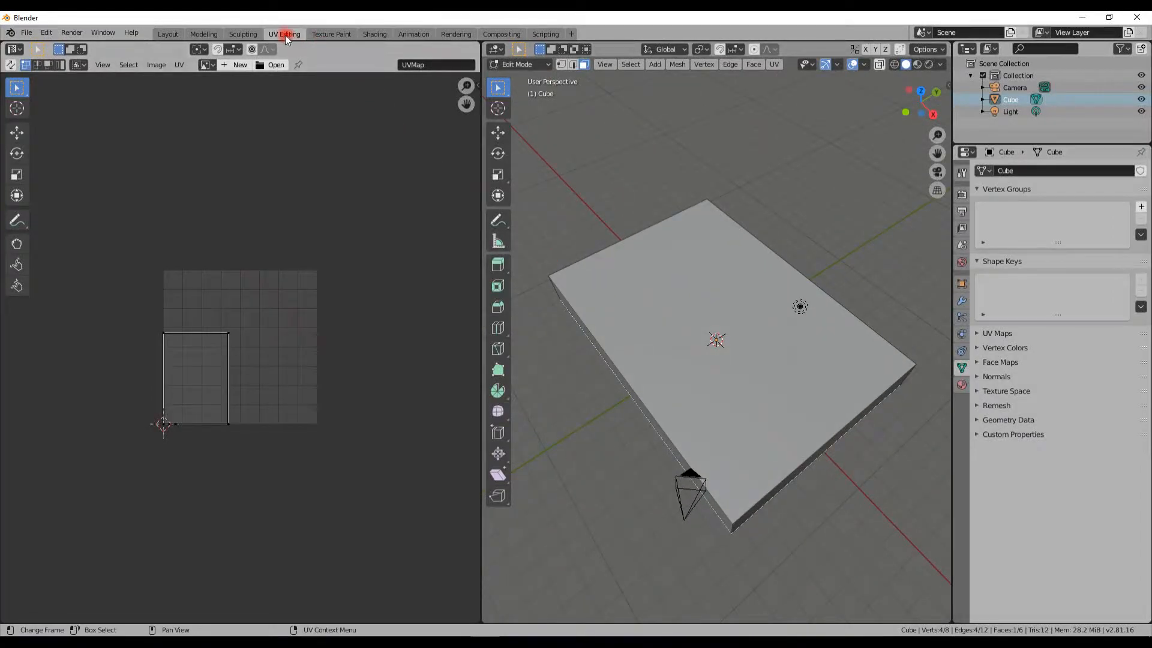
Step: View the box in the Layout workspace, return to UV Editing, and open agincourt UV.png from the MUM8TA001 2.80 videos folder
click(167, 34)
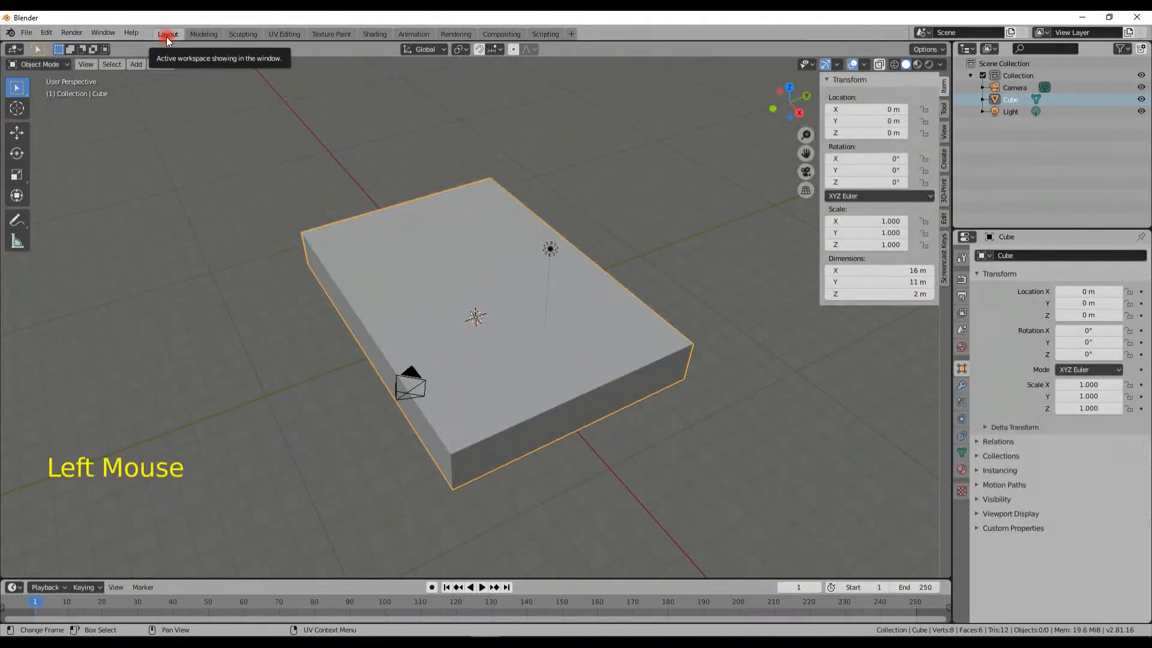
click(279, 34)
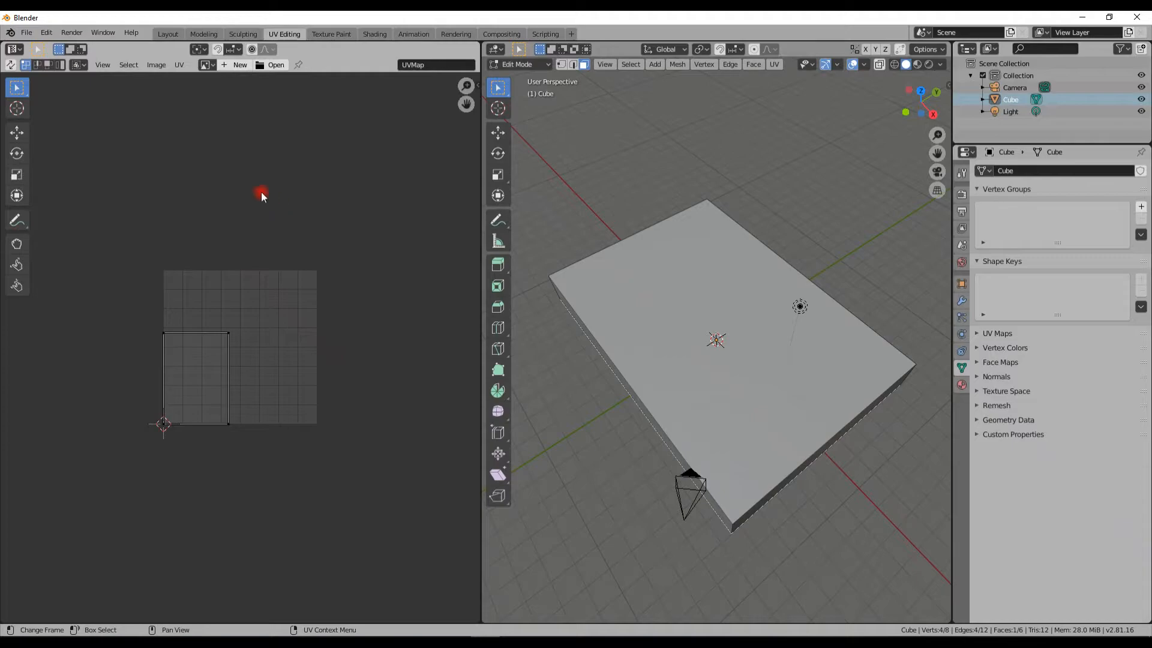
click(268, 64)
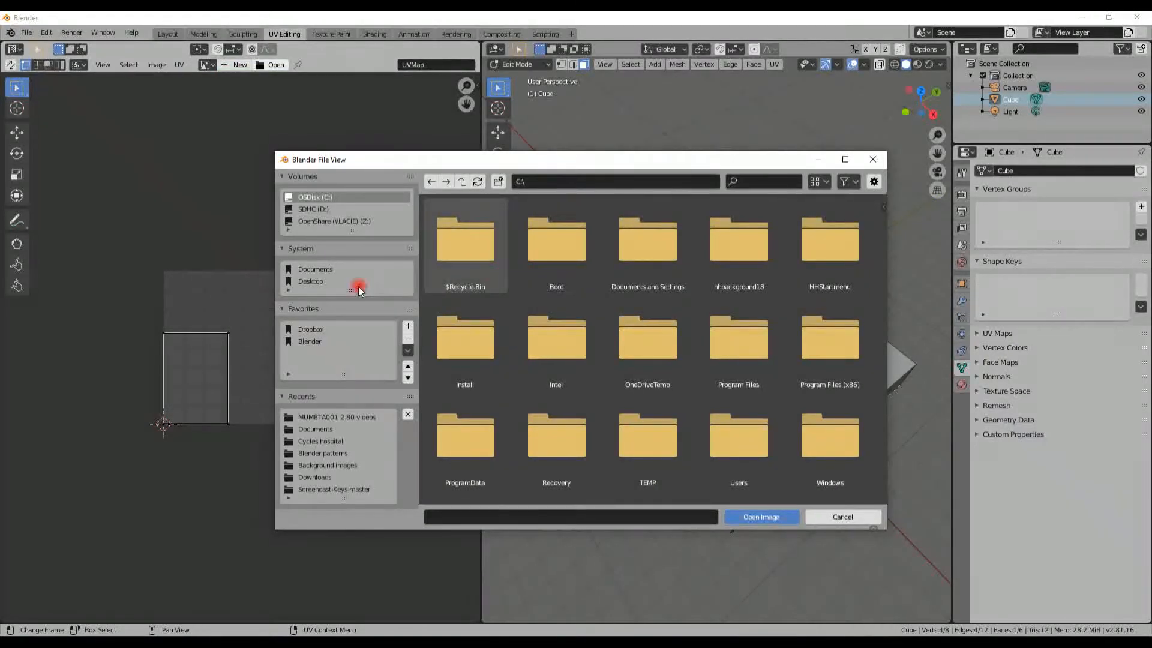
click(325, 417)
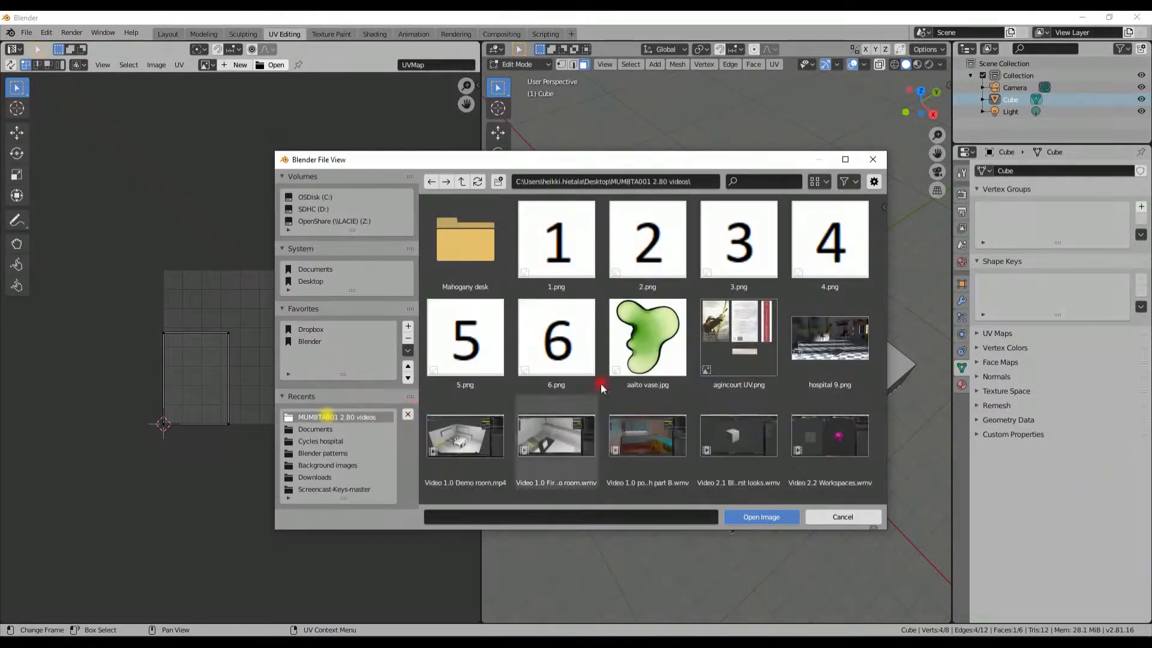
click(736, 334)
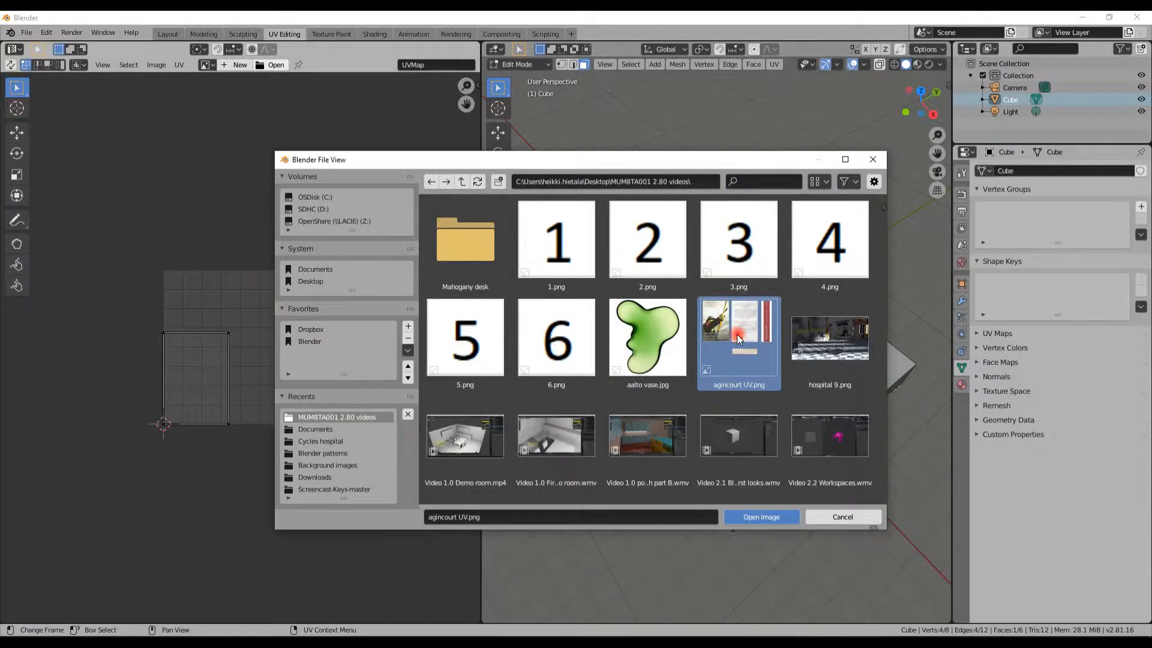
click(769, 517)
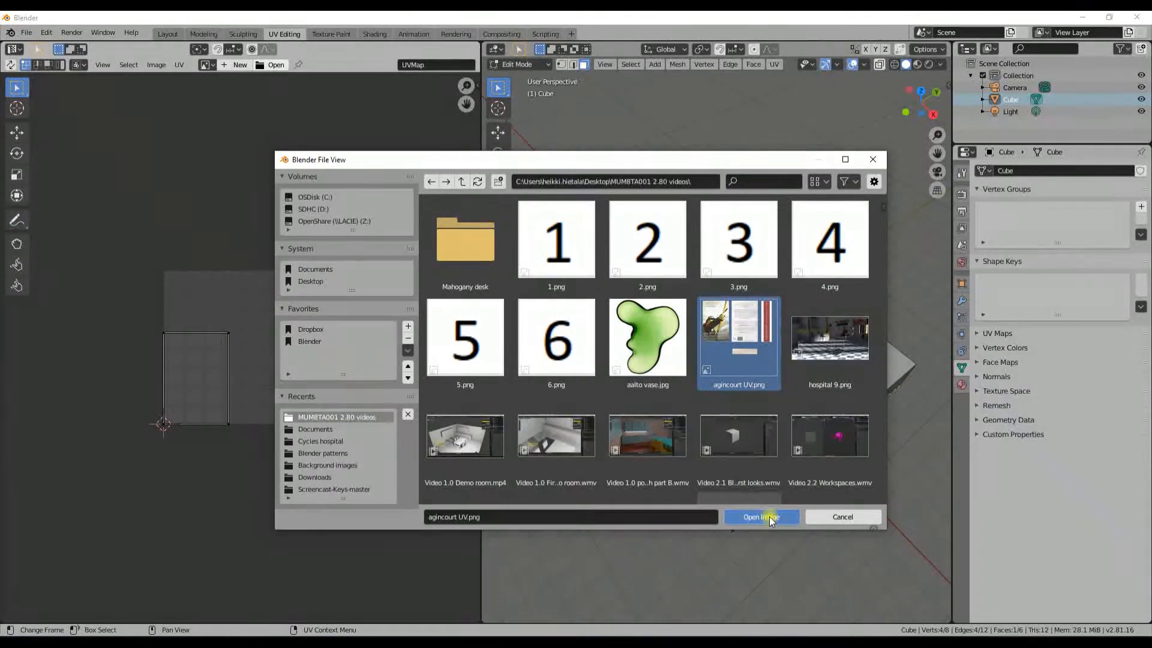
Step: Select the box's upper face, then move its whole UV island over the front cover and scale it down to roughly fit
scroll(255, 288, down, 2)
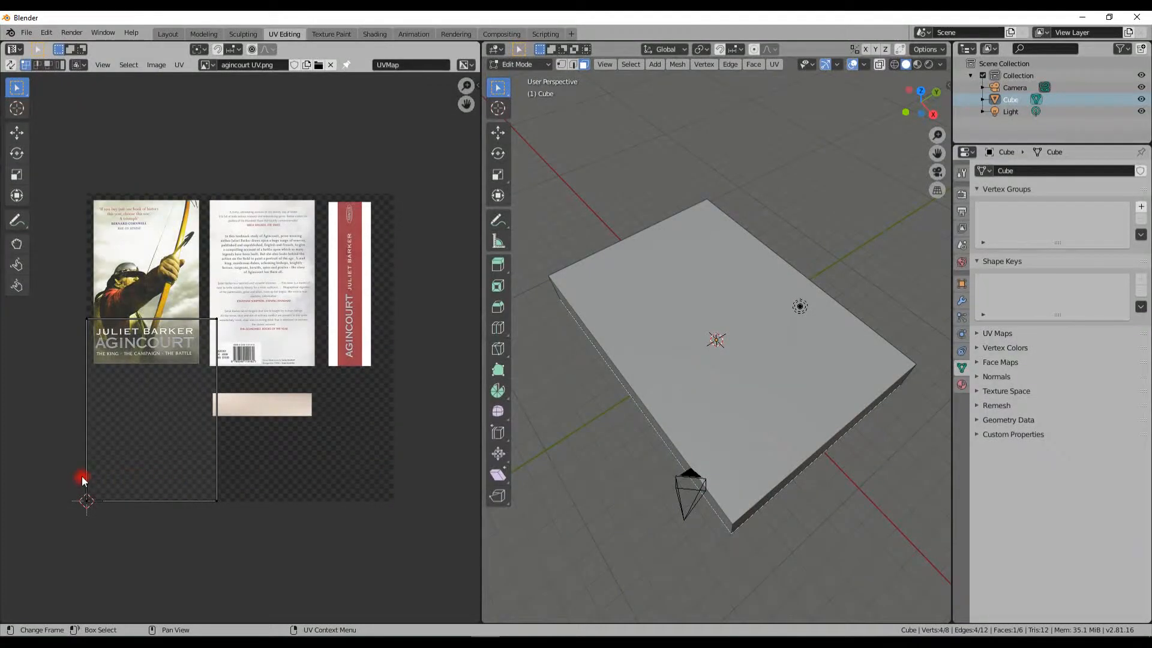
scroll(196, 420, up, 3)
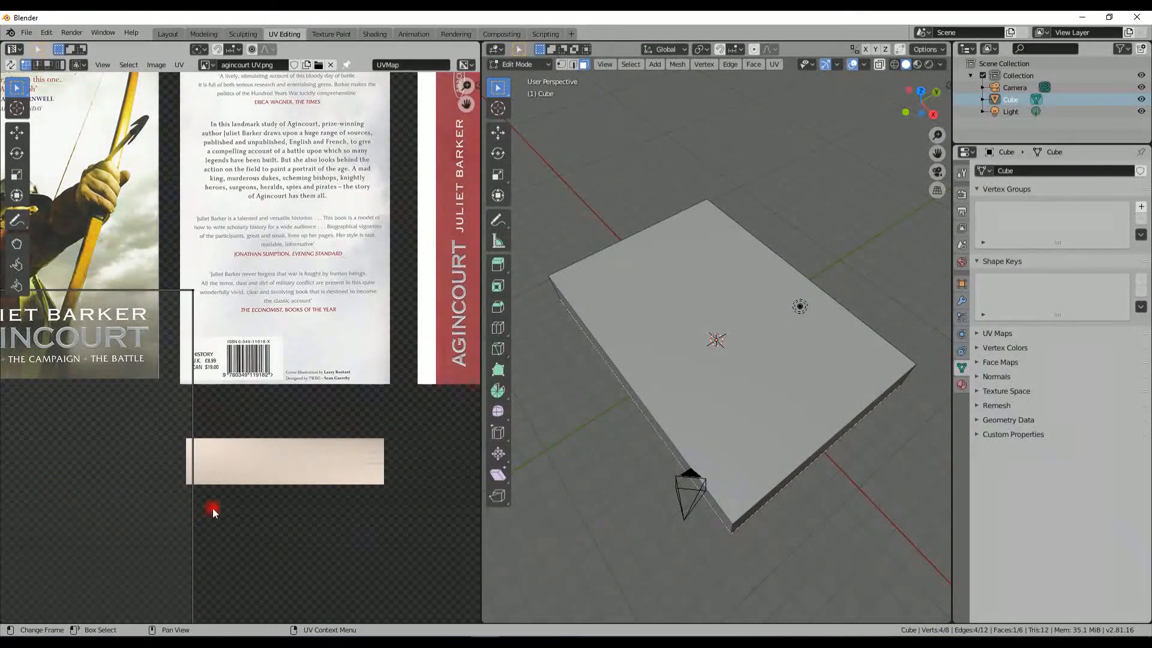
scroll(216, 437, down, 2)
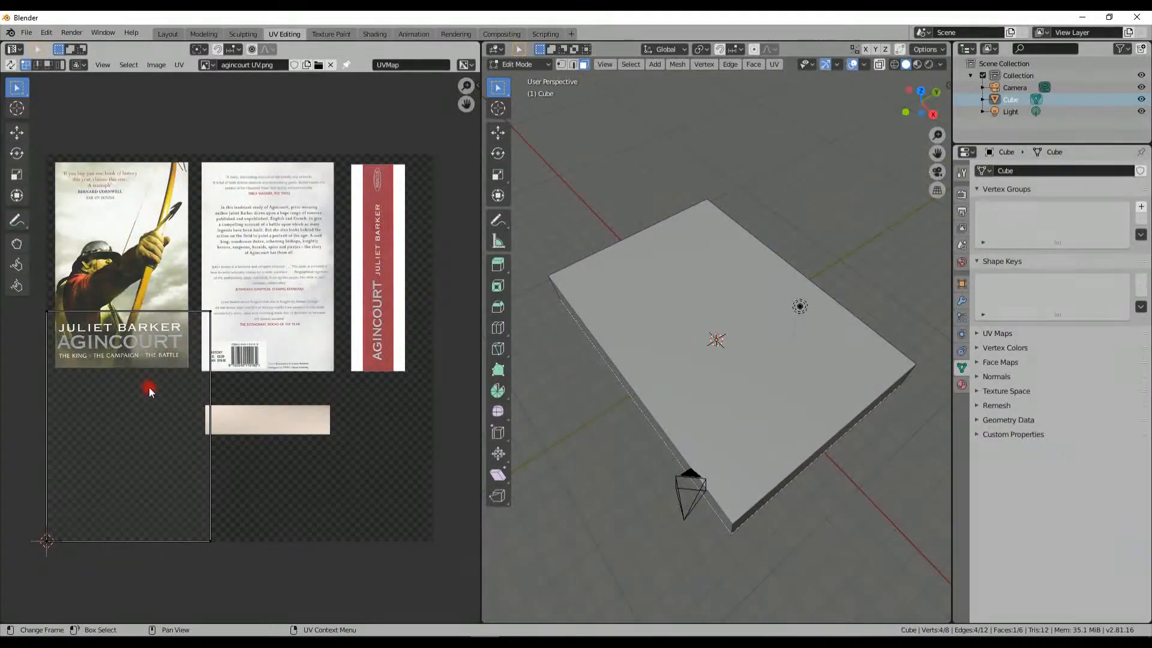
click(688, 306)
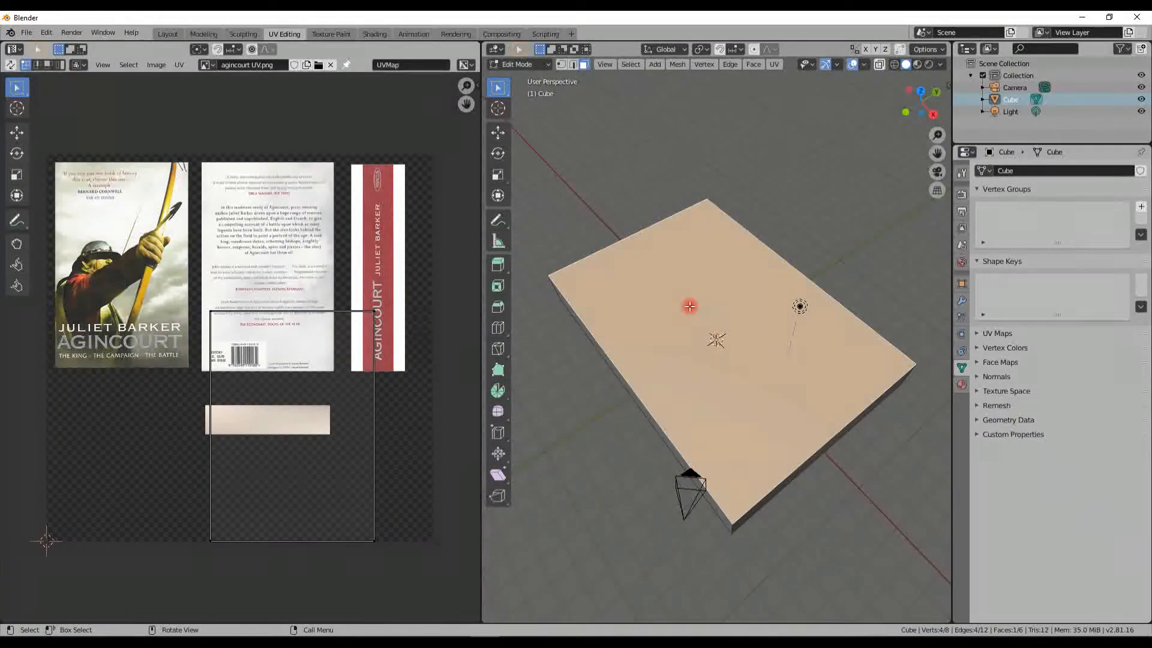
click(229, 331)
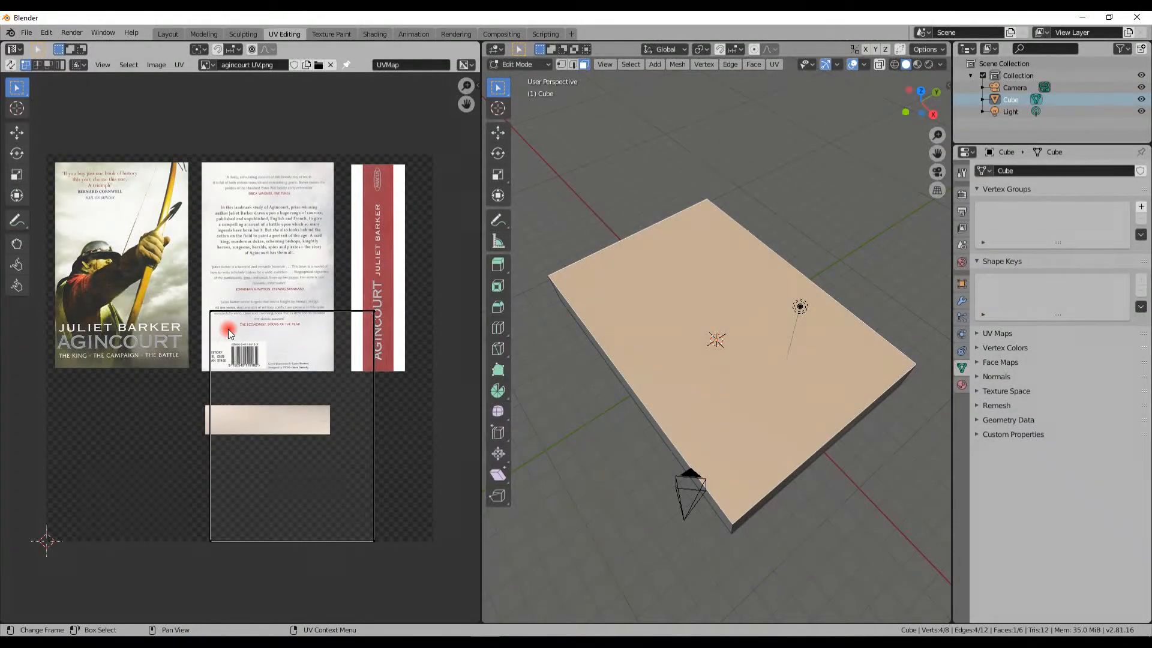
key(a)
key(g)
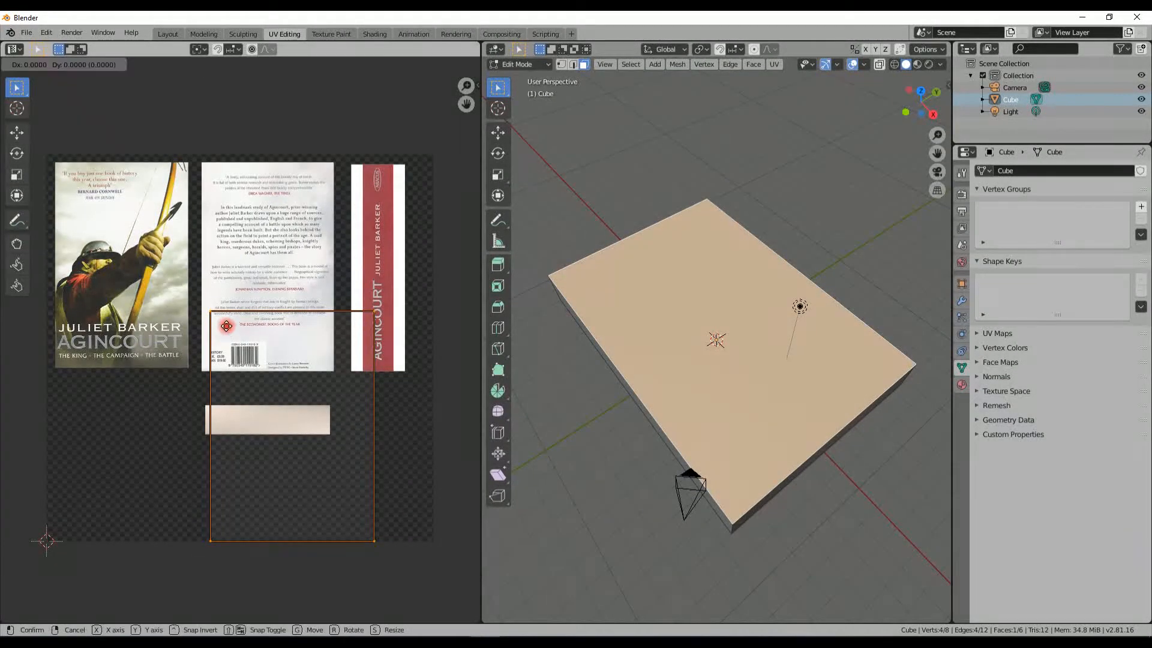
click(56, 169)
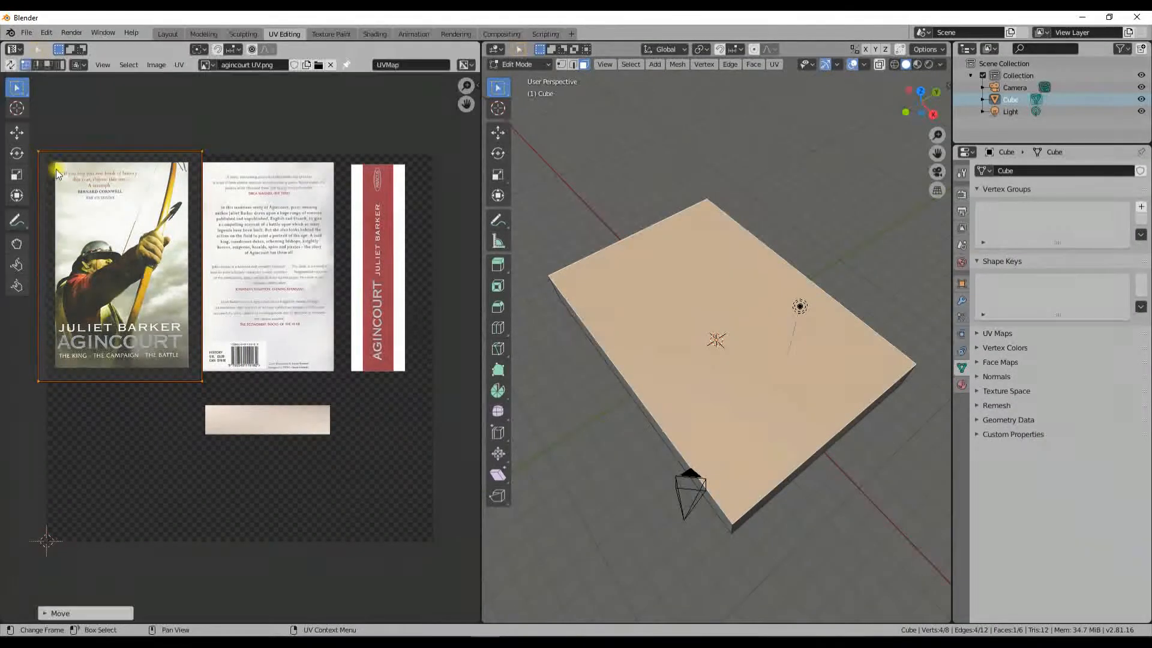
key(s)
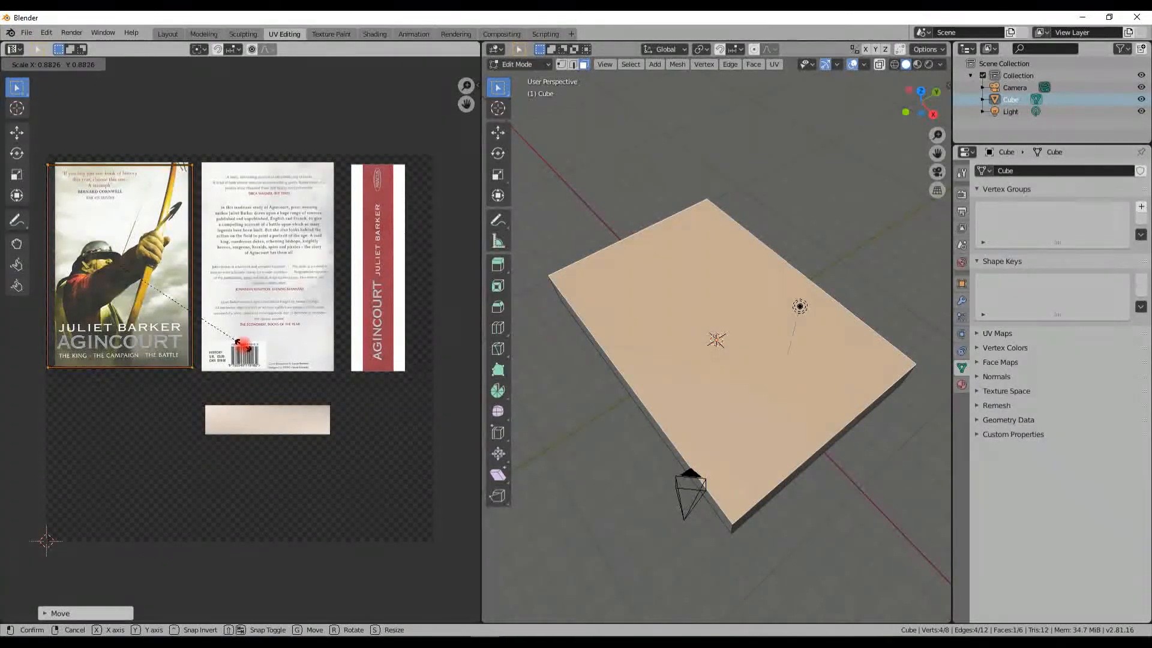
click(237, 348)
Step: Align the UV island with the front cover's upper-left corner and narrow it along X to about the cover's width
middle_drag(204, 359, 313, 375)
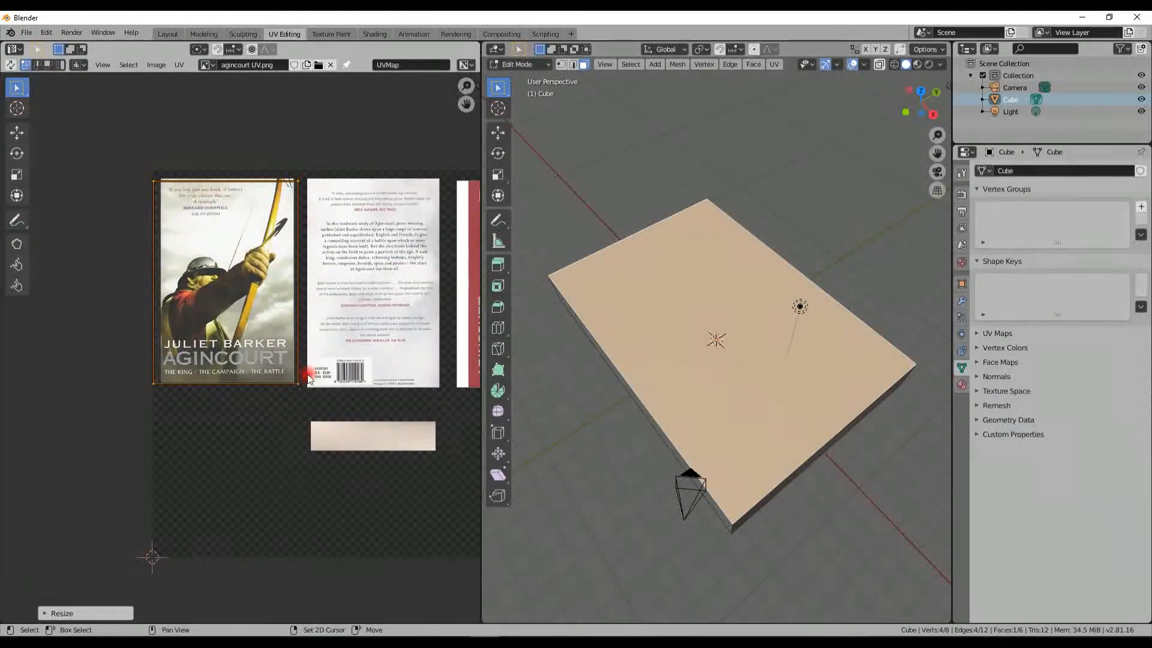
scroll(314, 376, up, 4)
middle_drag(268, 443, 262, 473)
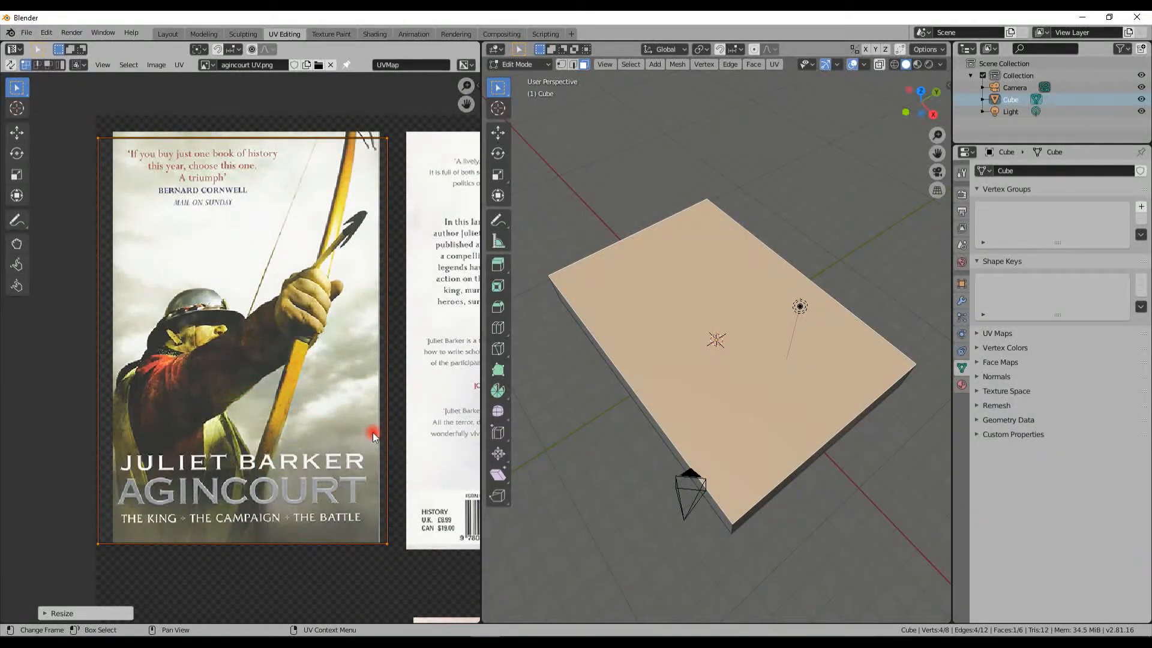
key(g)
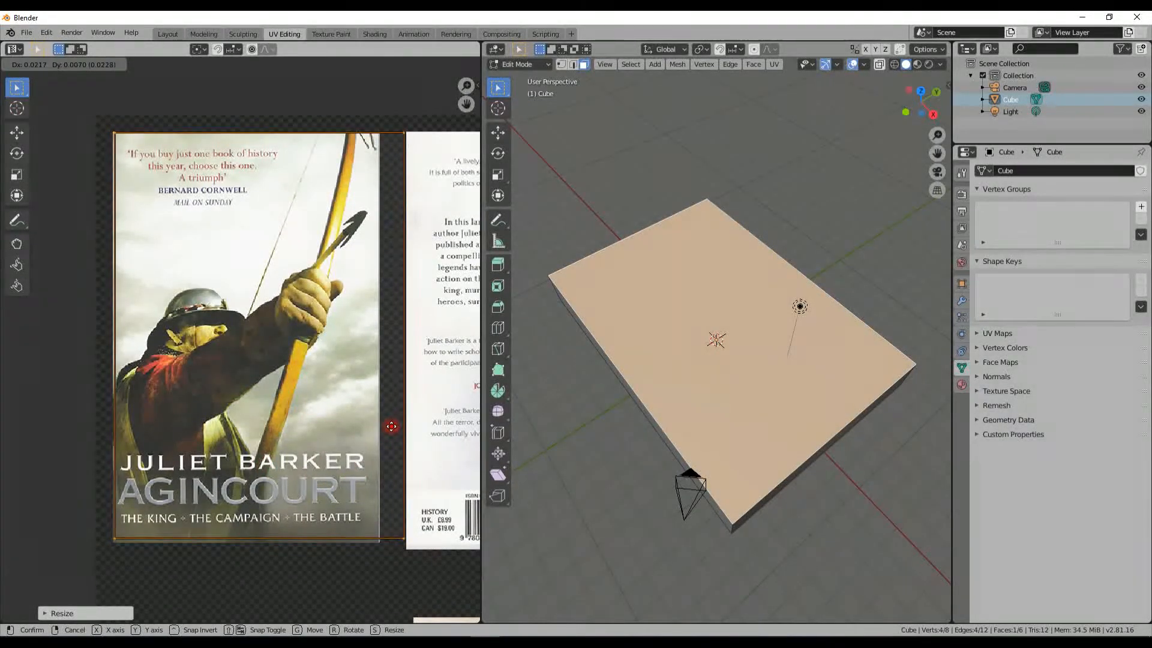
click(390, 426)
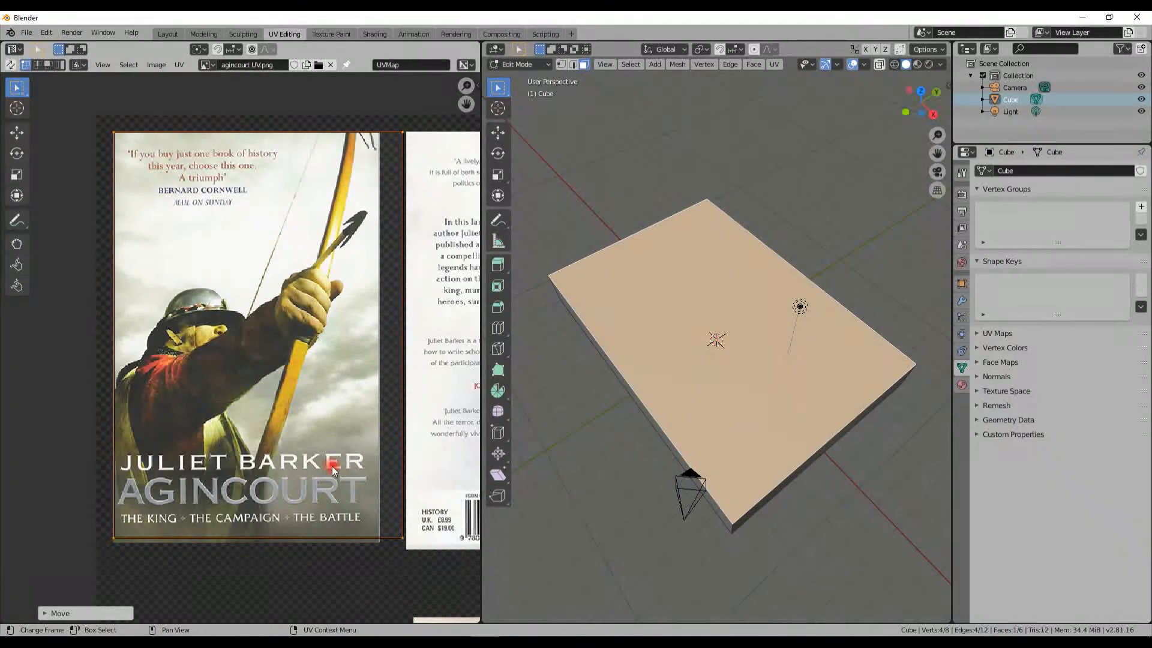
key(s)
key(x)
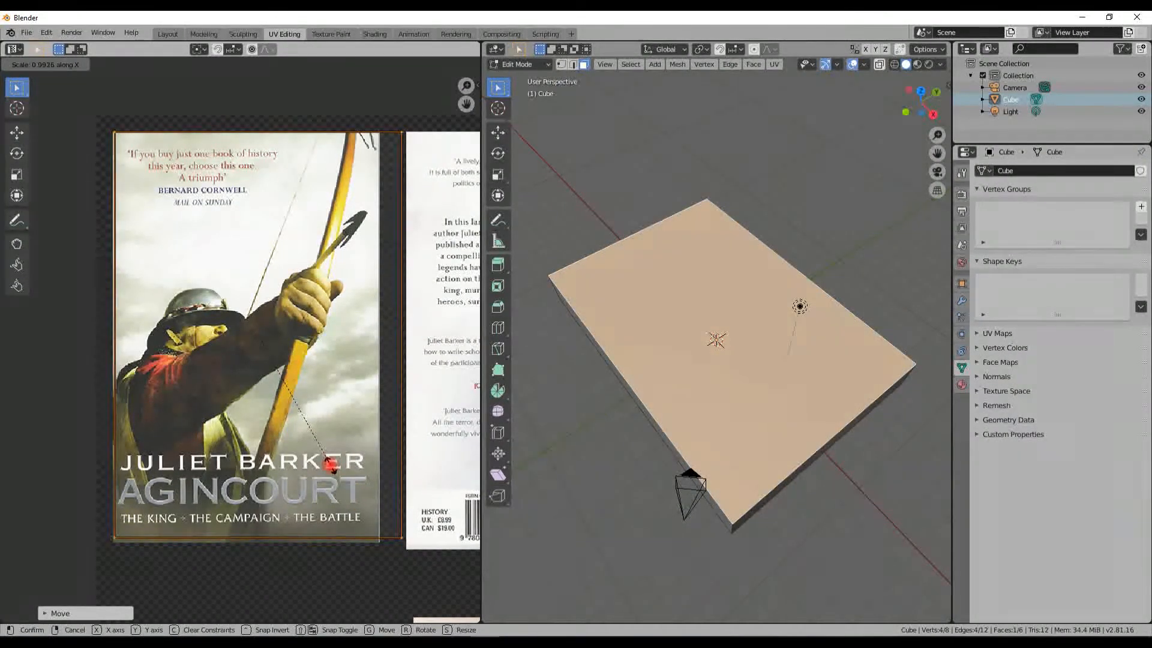
click(327, 462)
key(g)
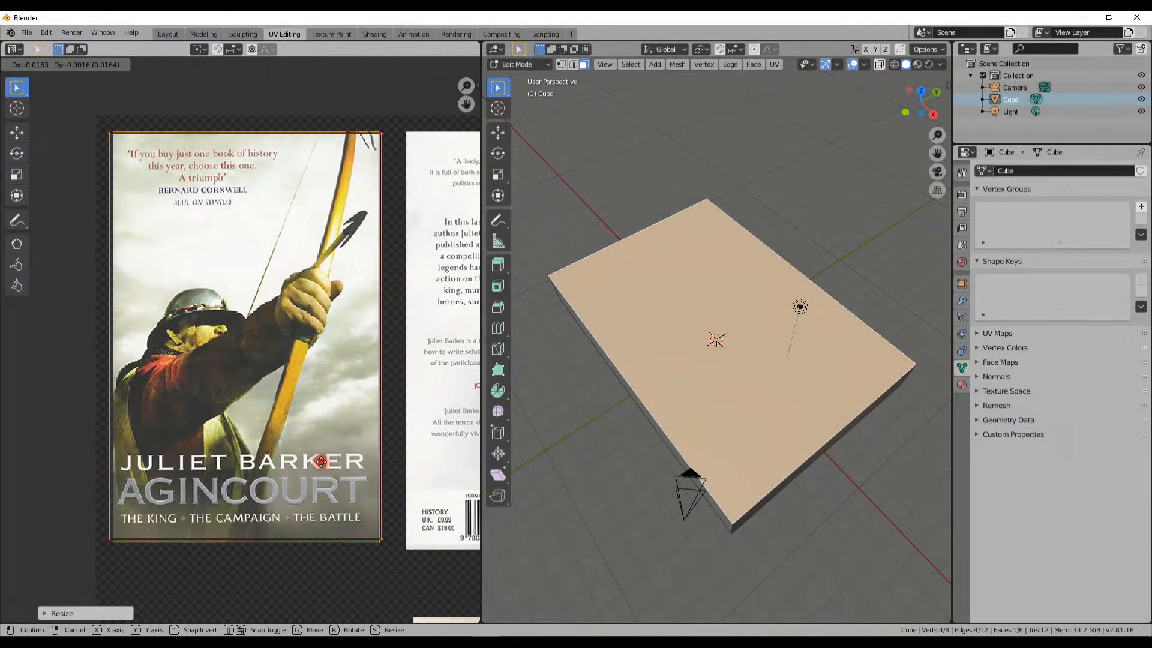
click(326, 461)
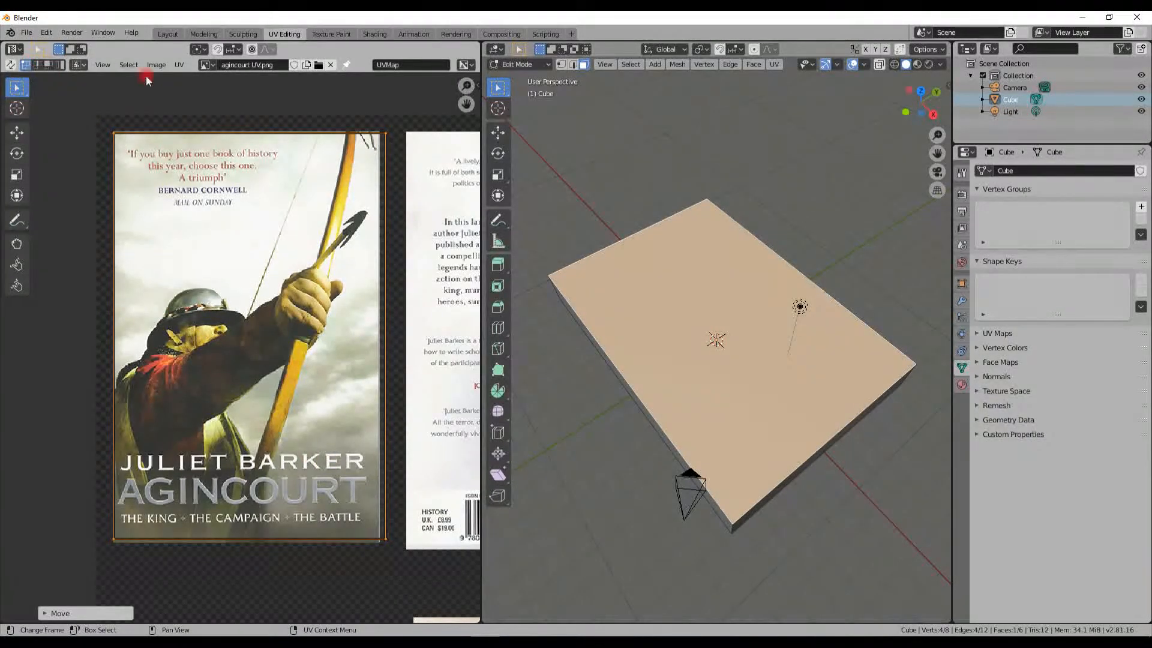
Step: Move the island's two upper corner vertices onto the upper corners of the front cover
click(113, 133)
key(g)
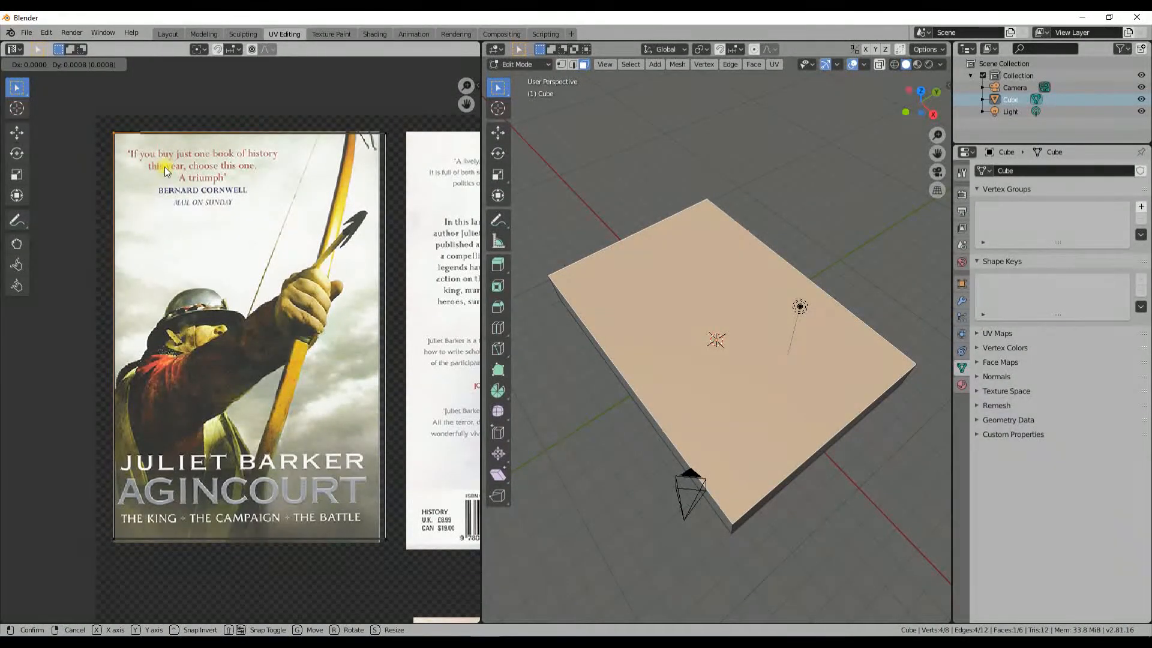
click(166, 172)
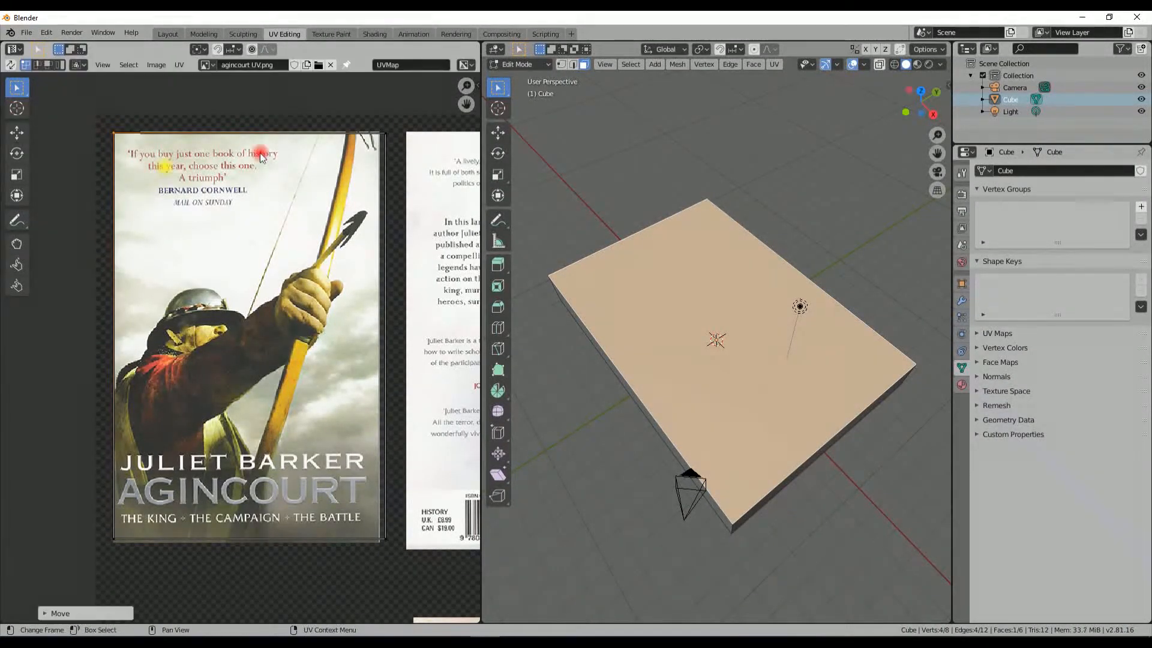
click(389, 141)
key(g)
key(x)
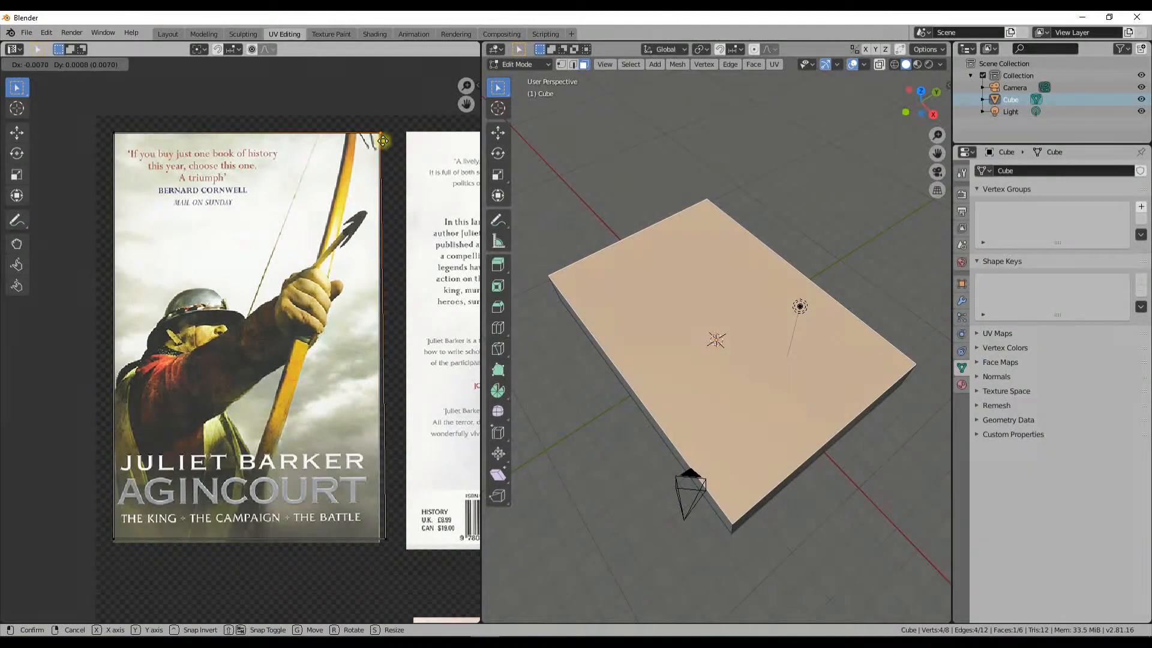
click(385, 412)
Step: Move the island's two lower corner vertices onto the lower corners of the front cover
click(384, 537)
key(g)
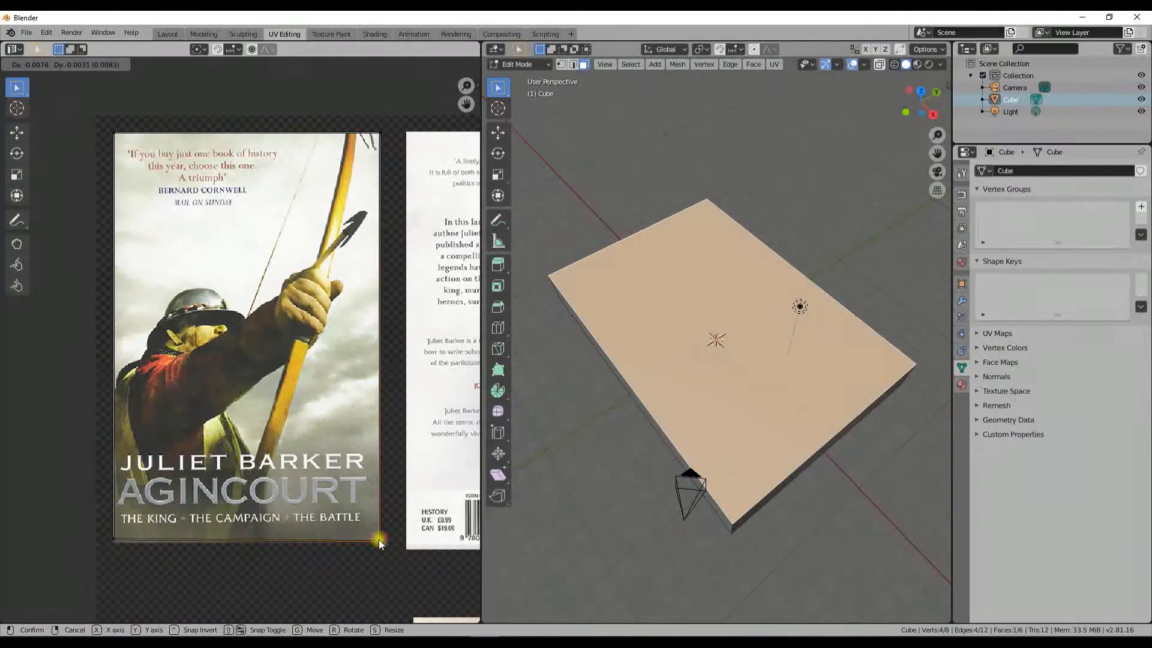
click(379, 539)
click(114, 537)
key(g)
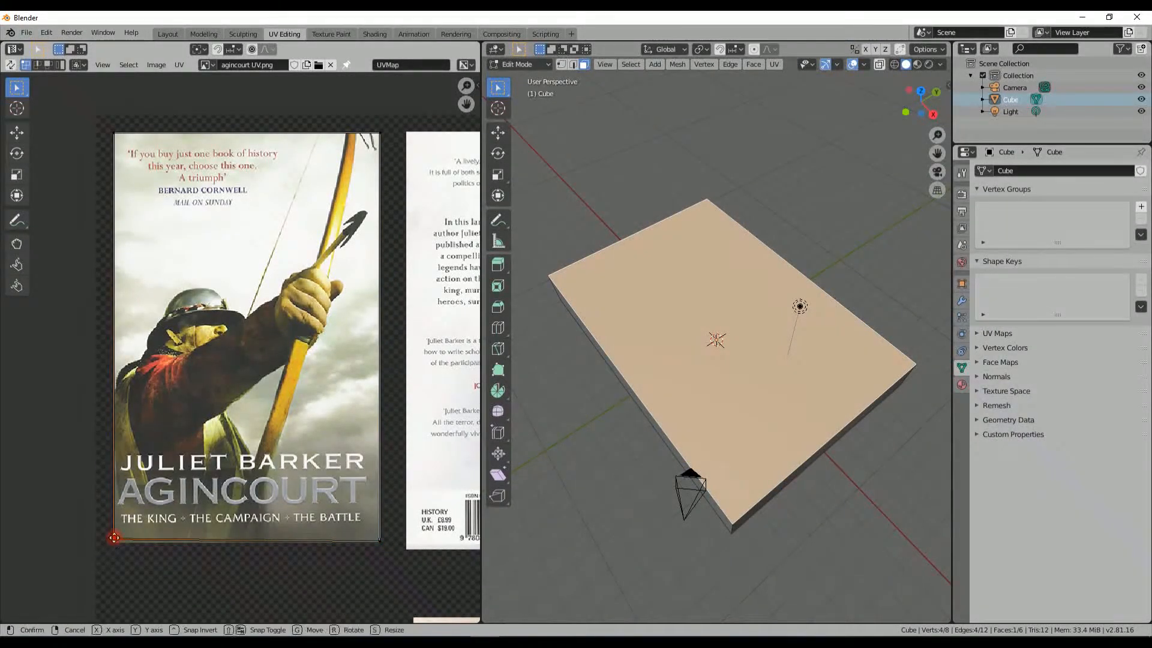
click(115, 541)
Step: Level the island's lower edge by scaling its two lower corner vertices along Y
click(344, 536)
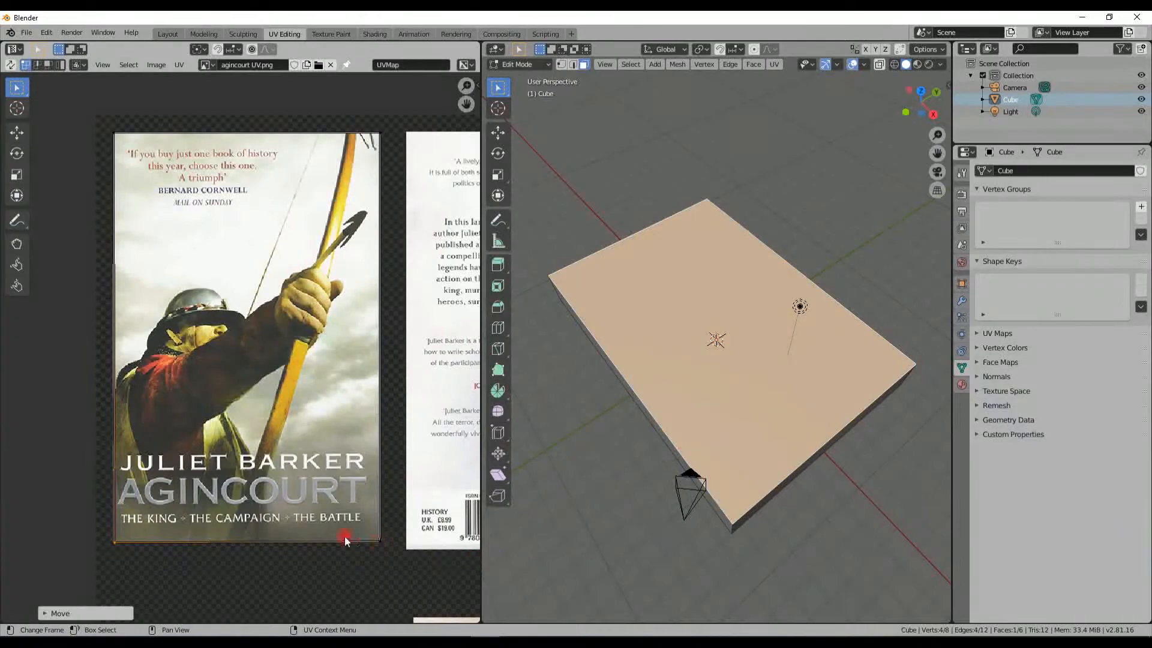
click(378, 542)
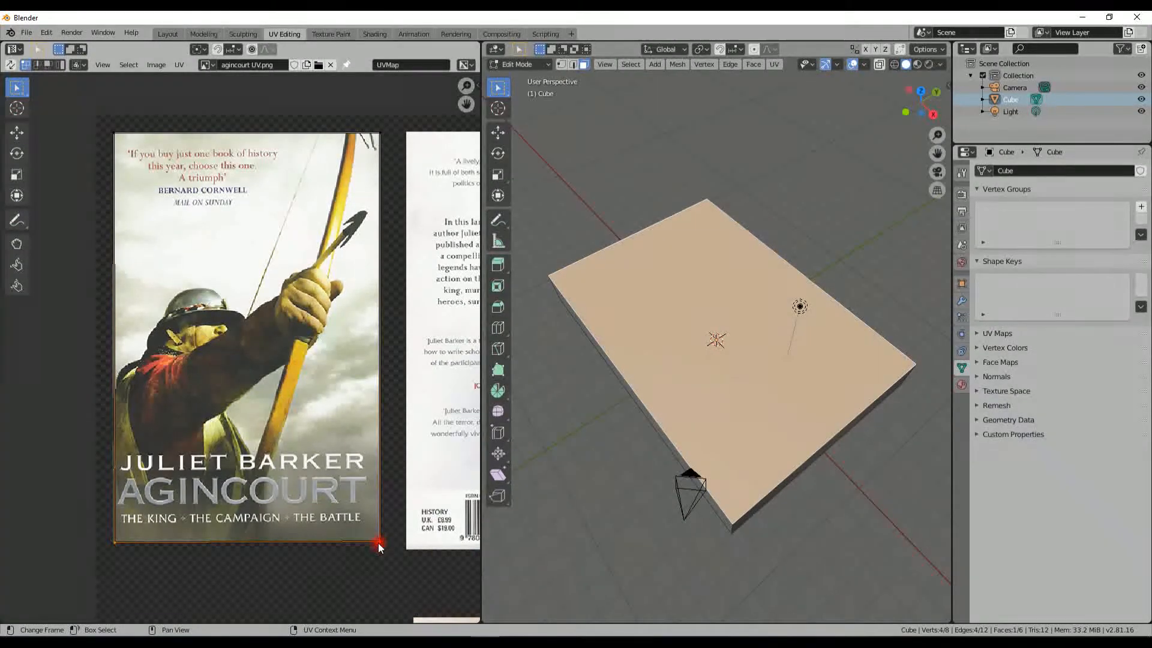
key(s)
key(y)
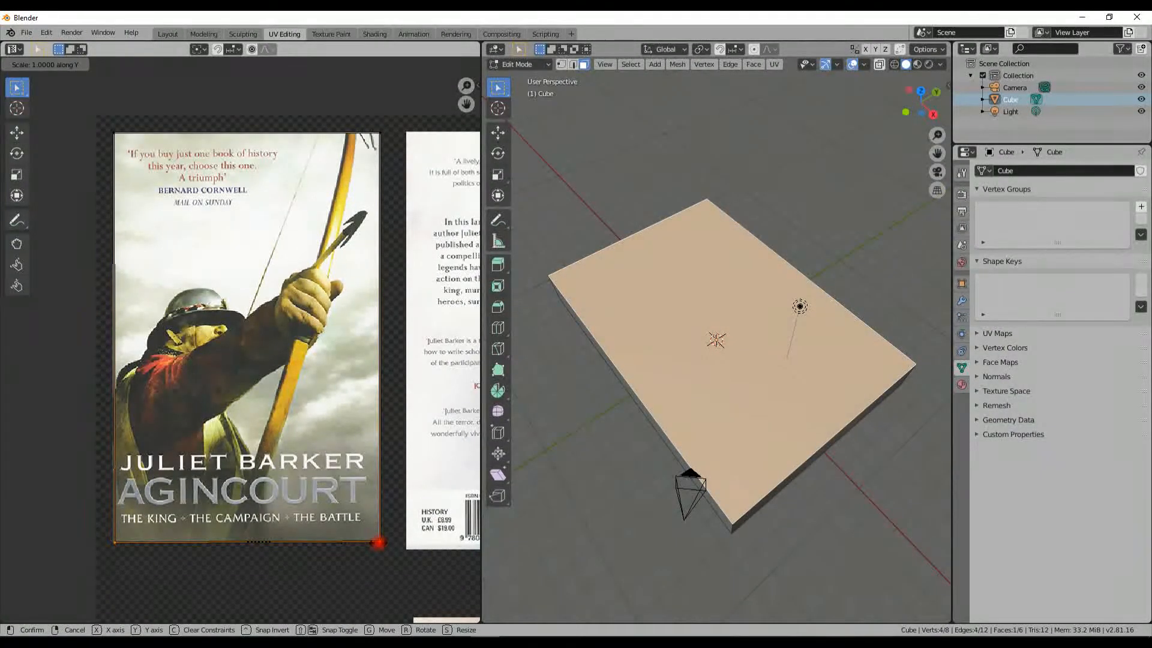
click(378, 542)
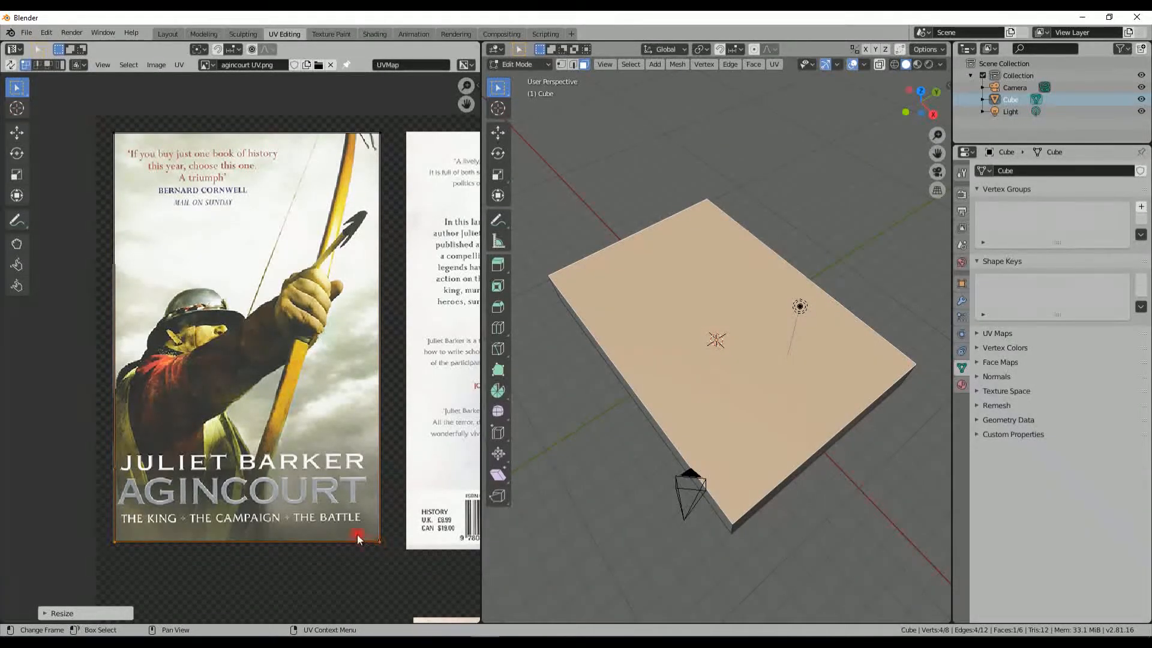
Step: Straighten the island's left edge by scaling its two left corner vertices to 0 along X
click(115, 133)
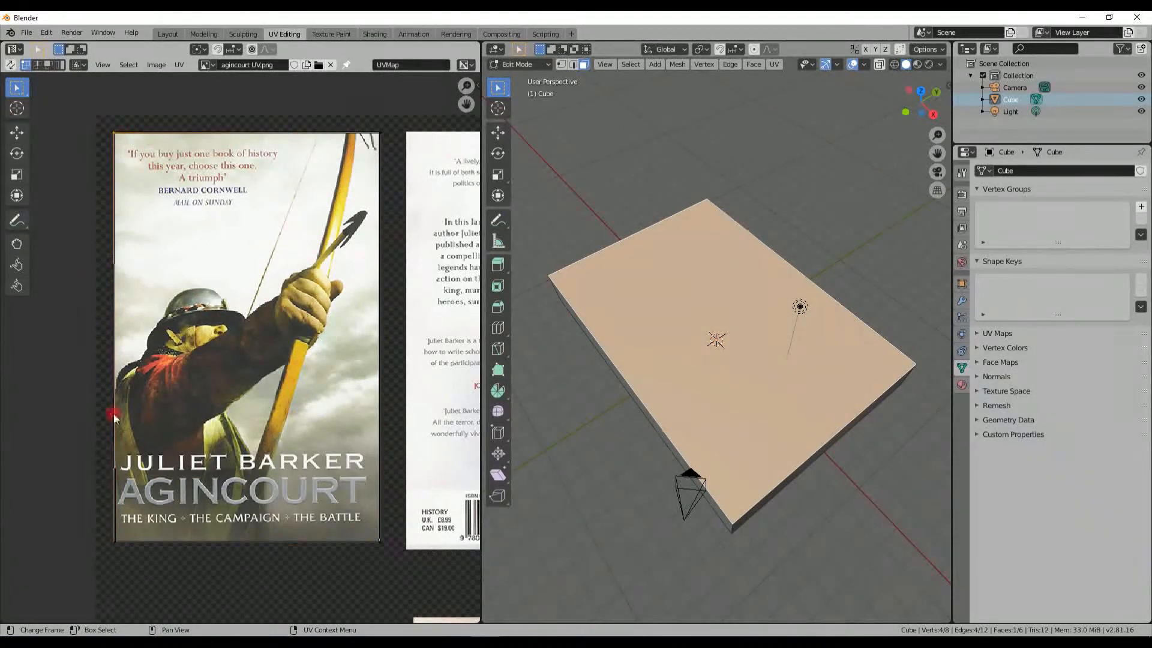
shift+click(114, 542)
text(sx0)
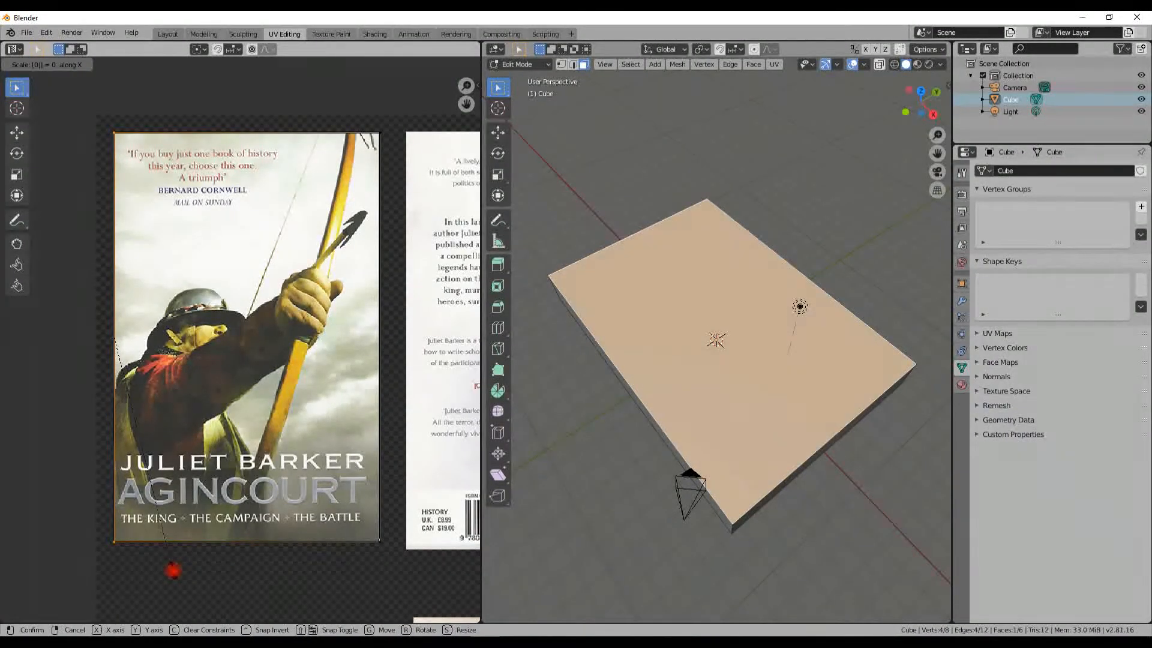
key(Return)
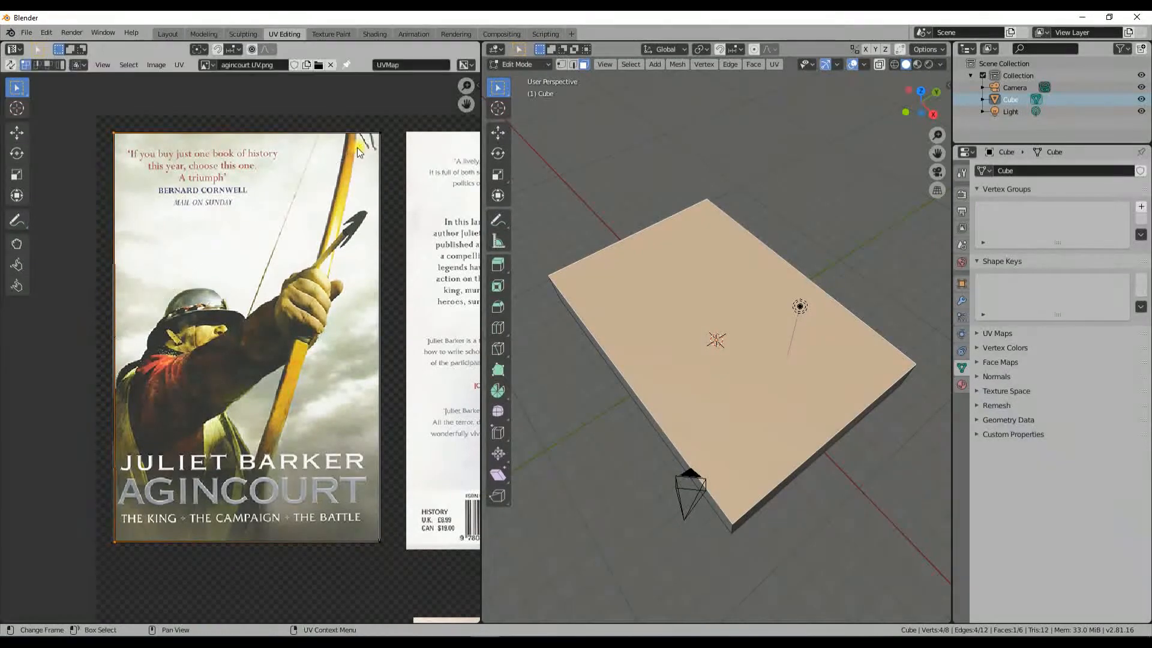
Step: Straighten the island's left and right edges by scaling each pair of corner vertices along X, using 0 for the right pair
key(s)
key(x)
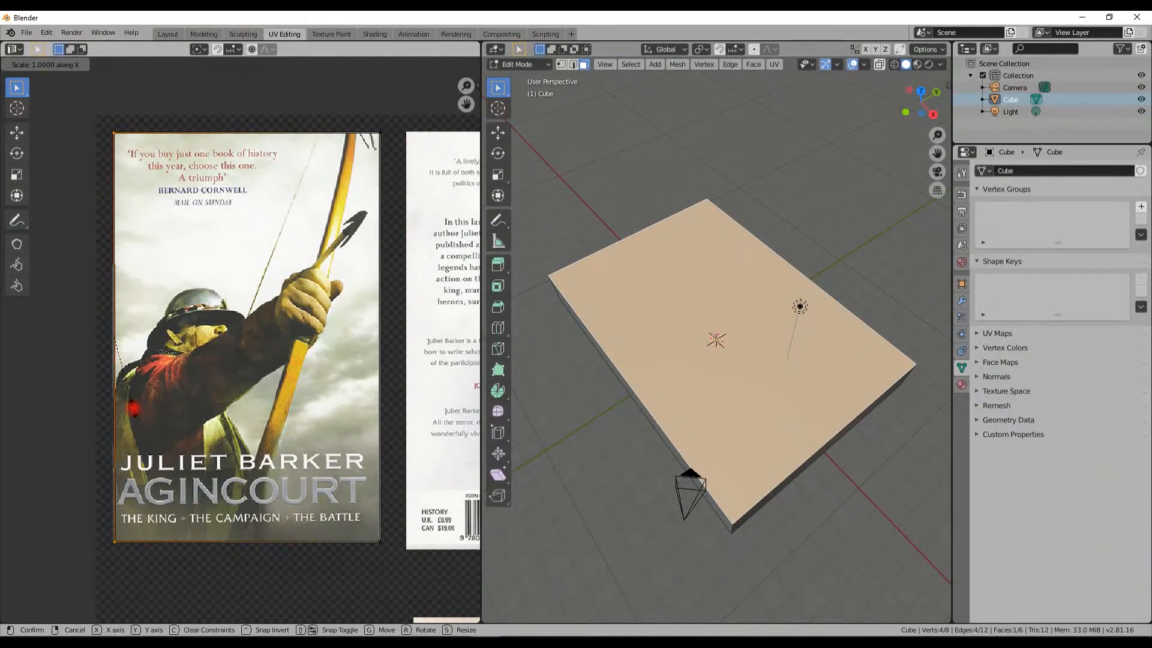
click(133, 408)
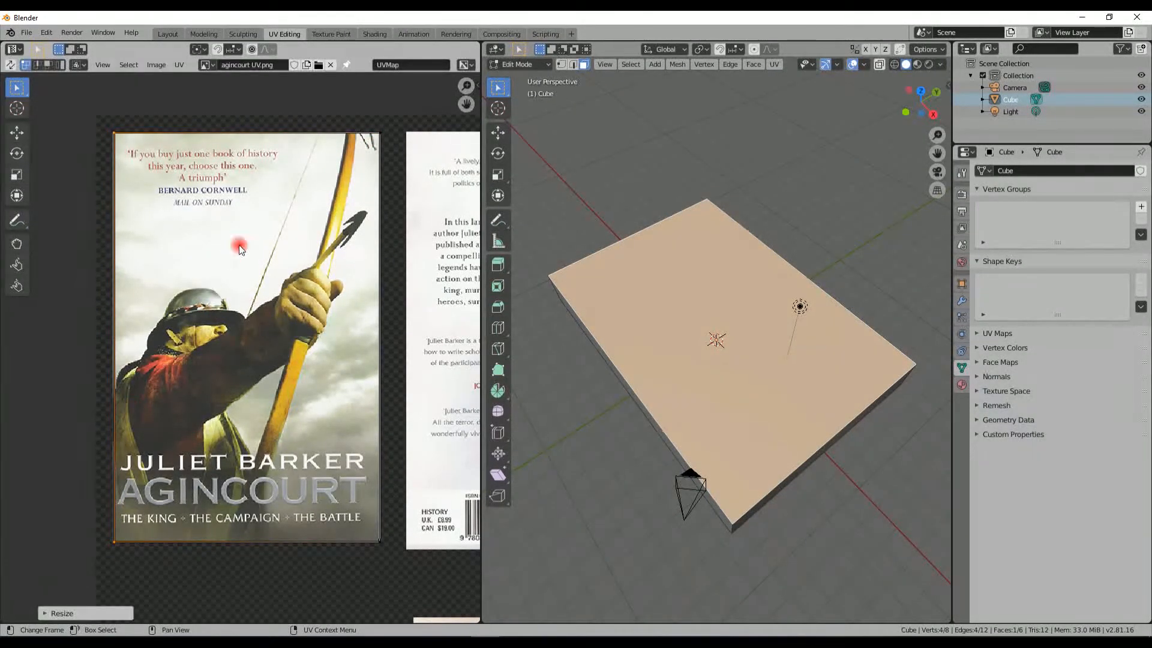
click(378, 137)
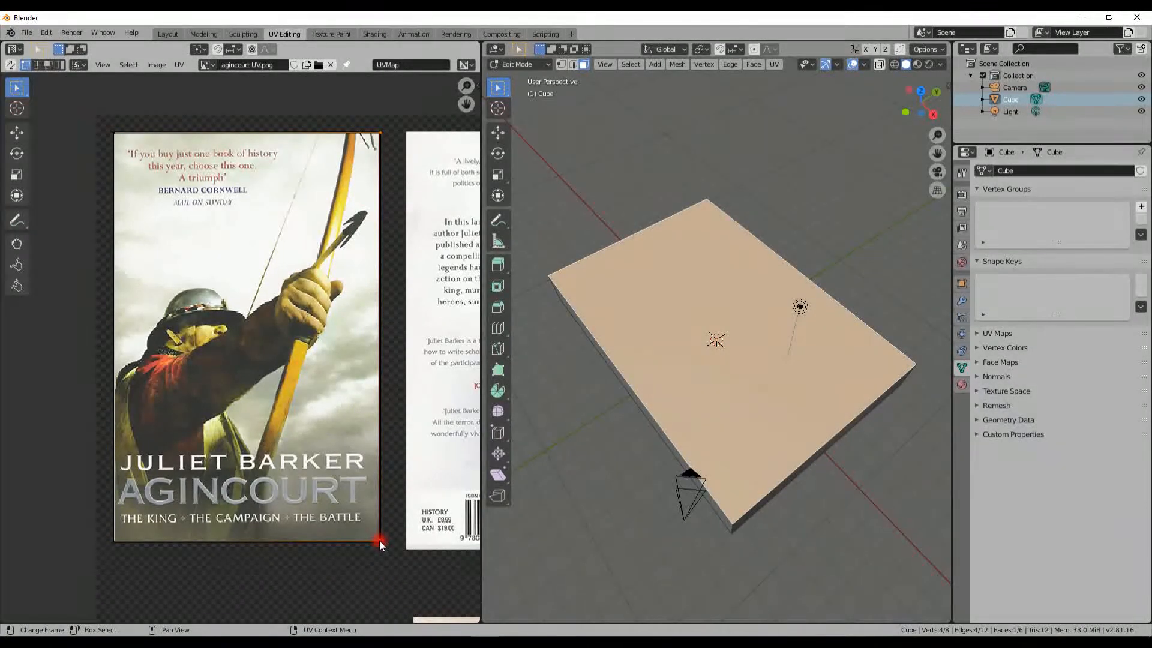
key(s)
key(x)
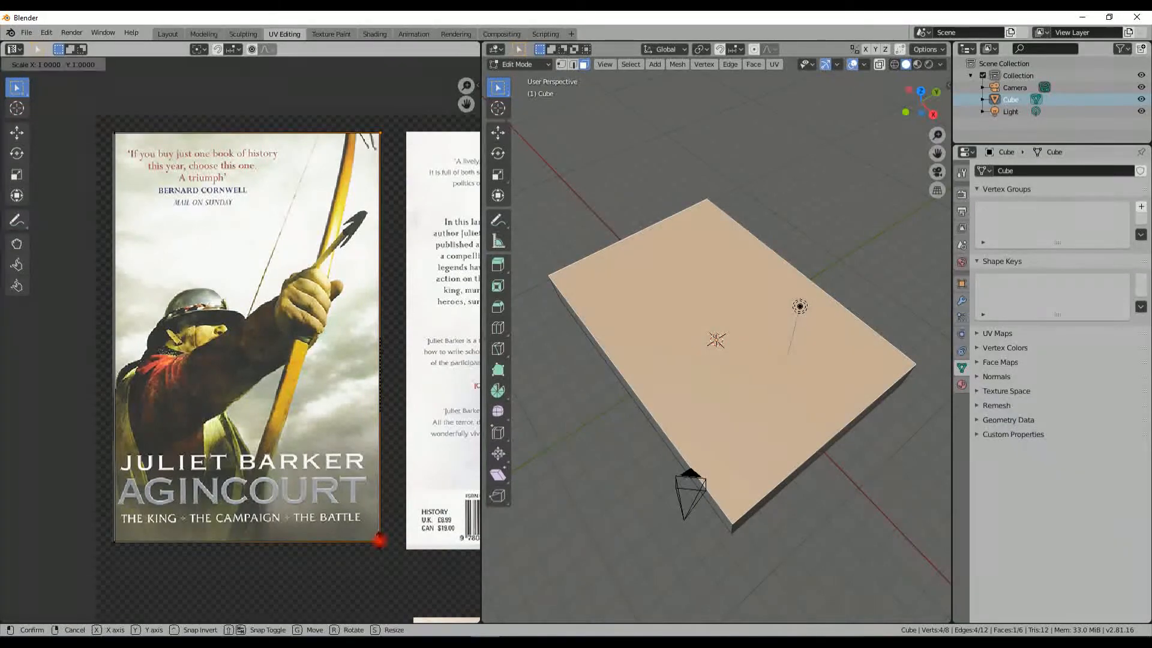
key(0)
click(379, 544)
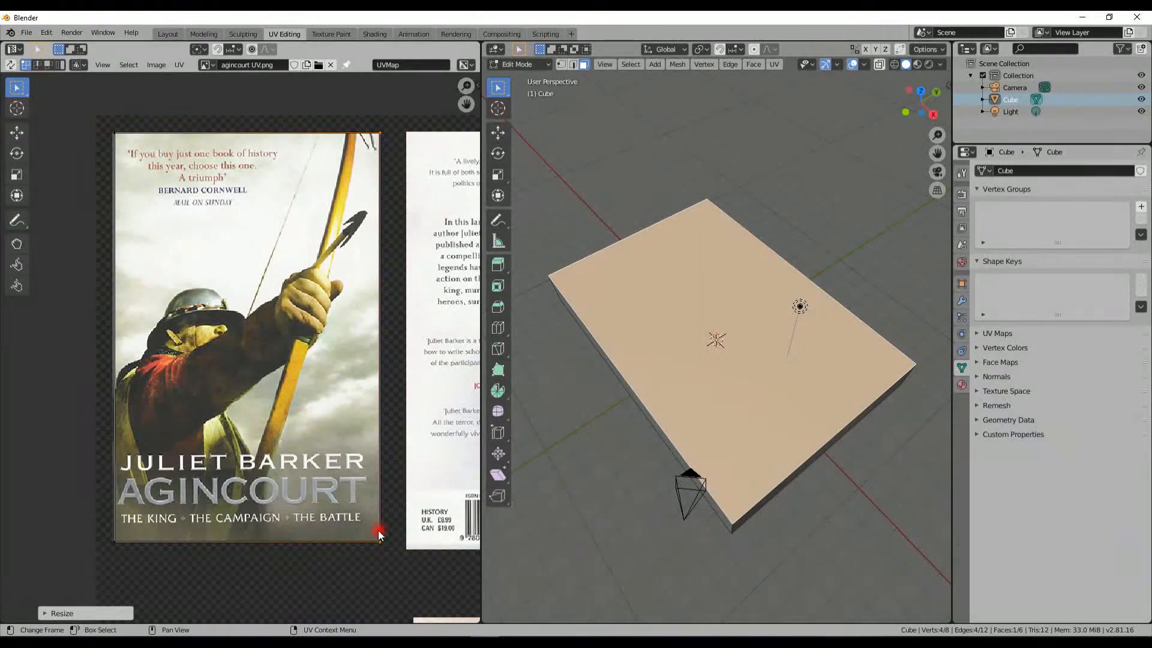
Step: Select the book's underside face and move its UV island onto the back cover image
scroll(351, 416, down, 3)
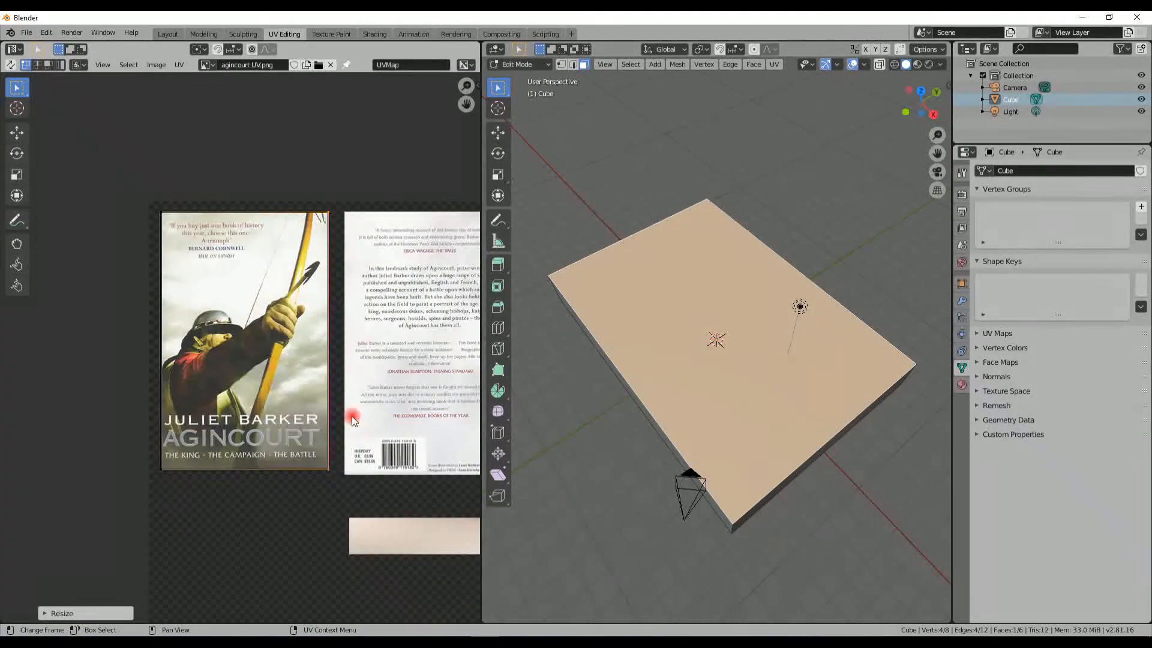
middle_drag(677, 412, 713, 290)
click(729, 294)
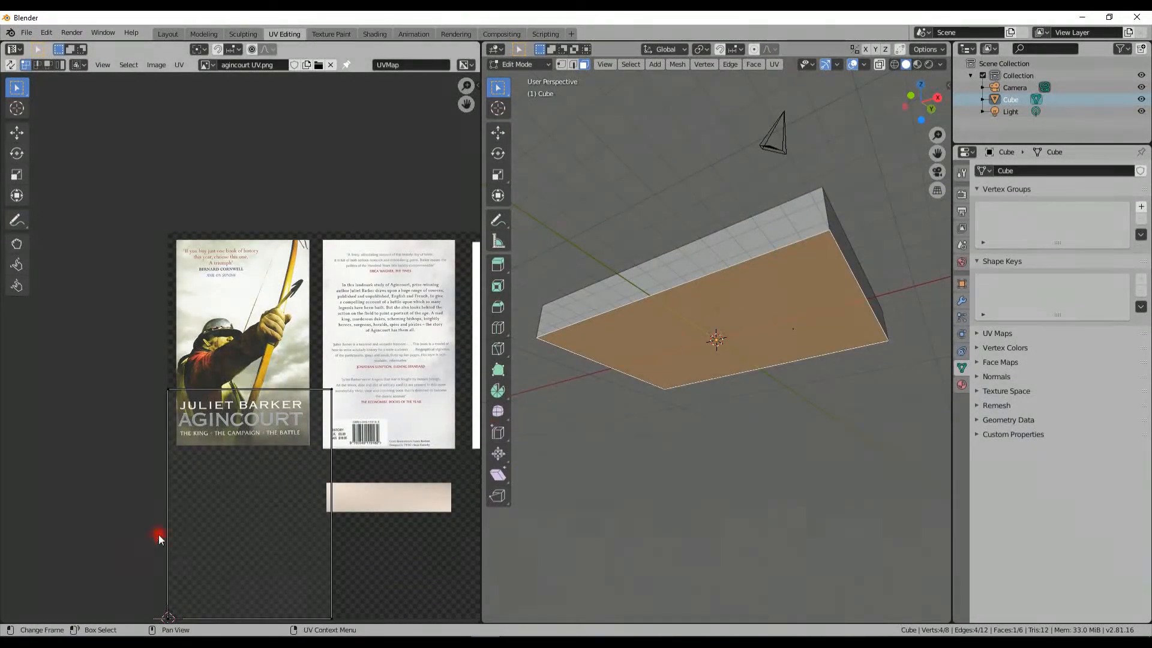
click(203, 526)
drag(254, 534, 393, 372)
Step: Stretch the underside's UV island by about 1.1 along Y and shift it vertically to match the back cover
key(s)
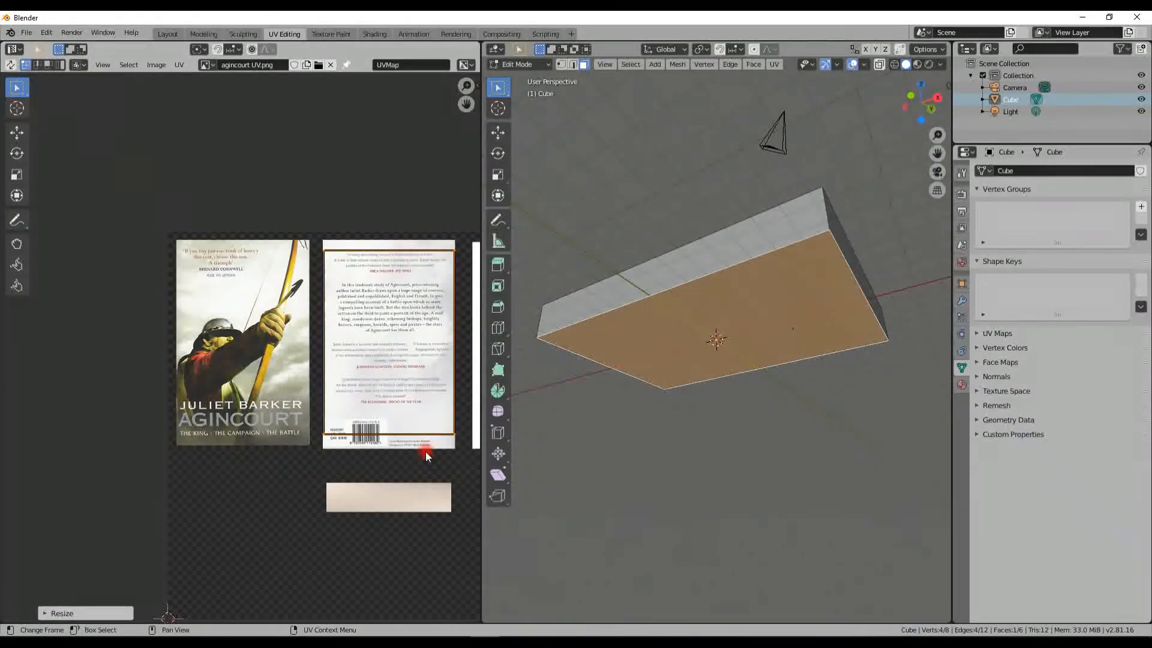
key(y)
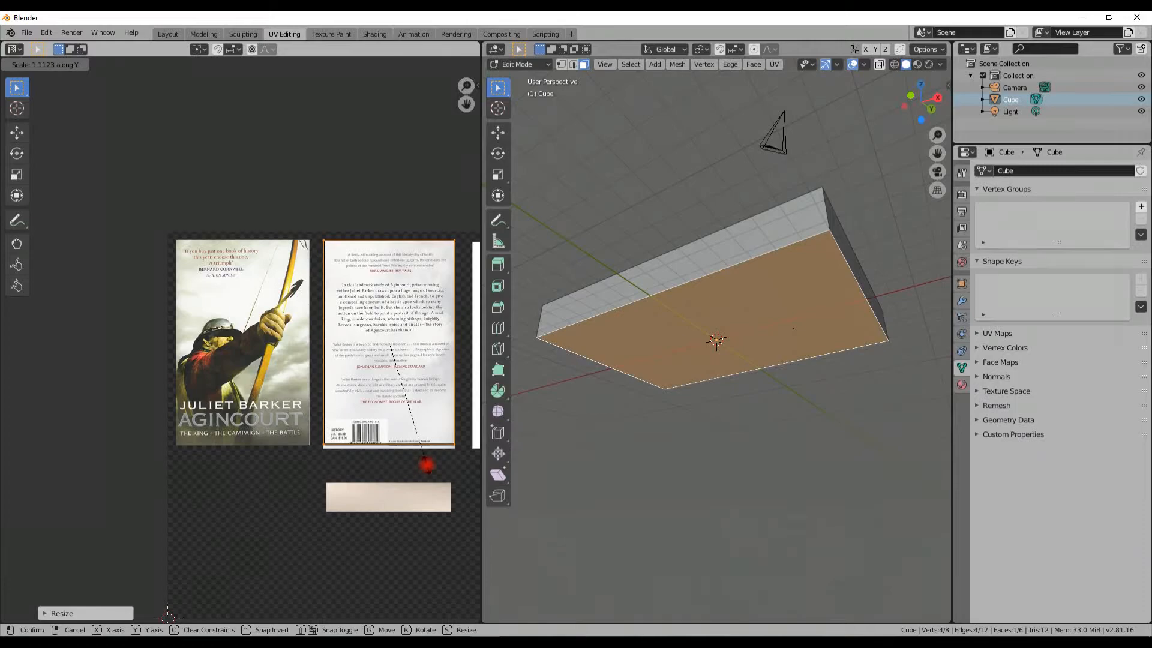
click(427, 466)
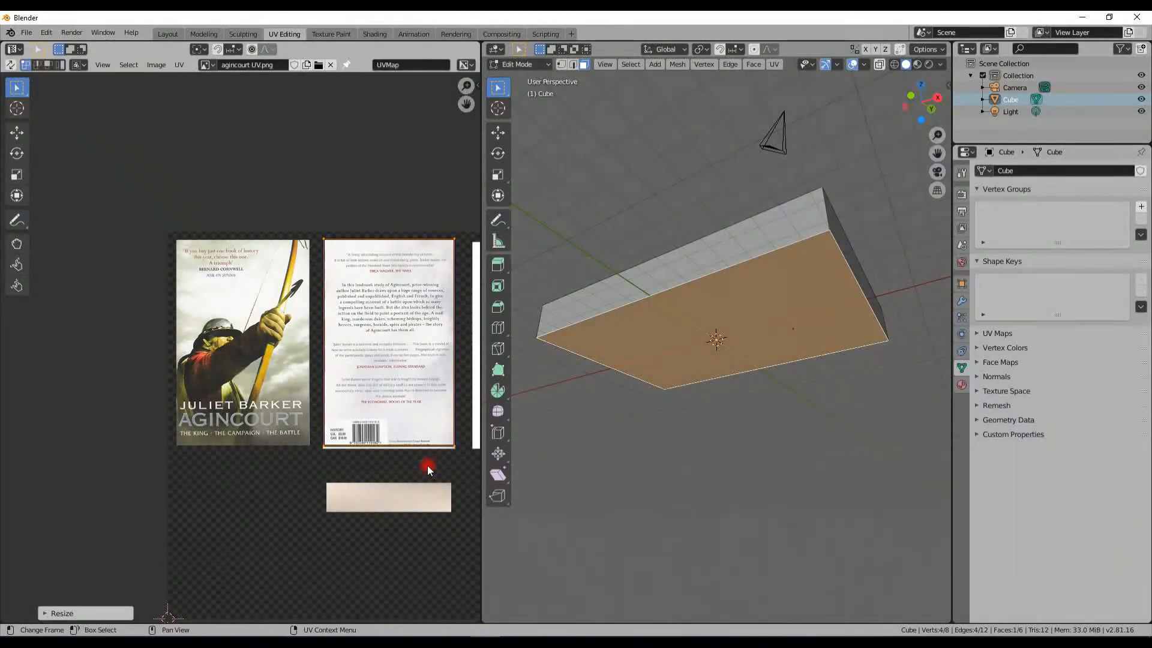
key(g)
key(y)
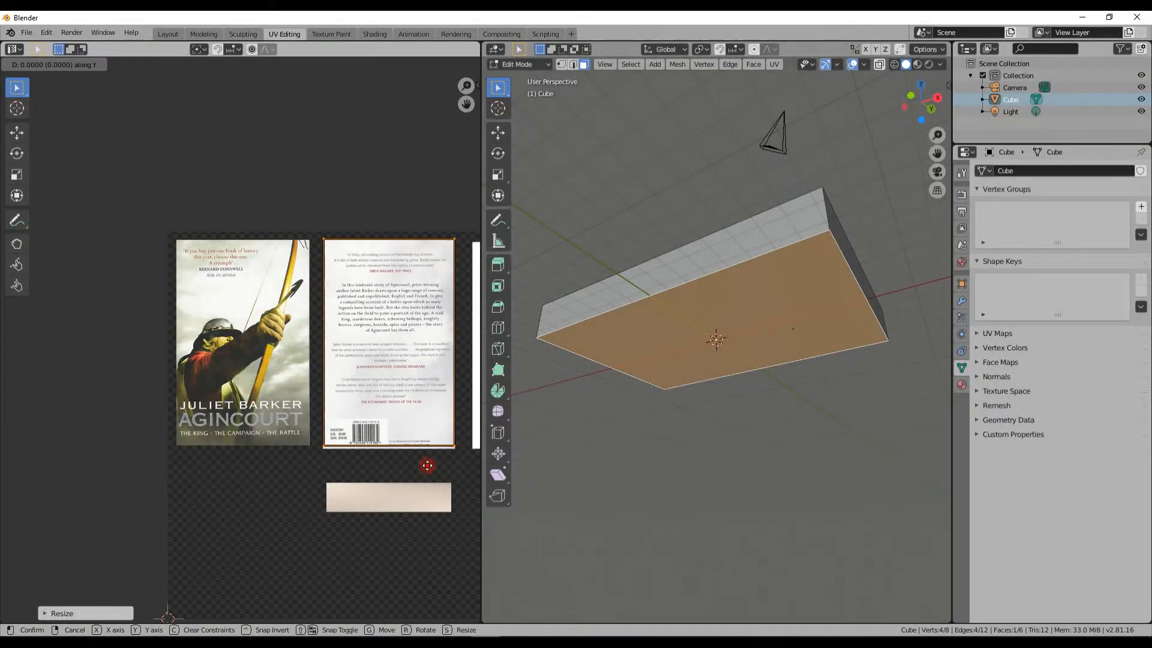
click(427, 471)
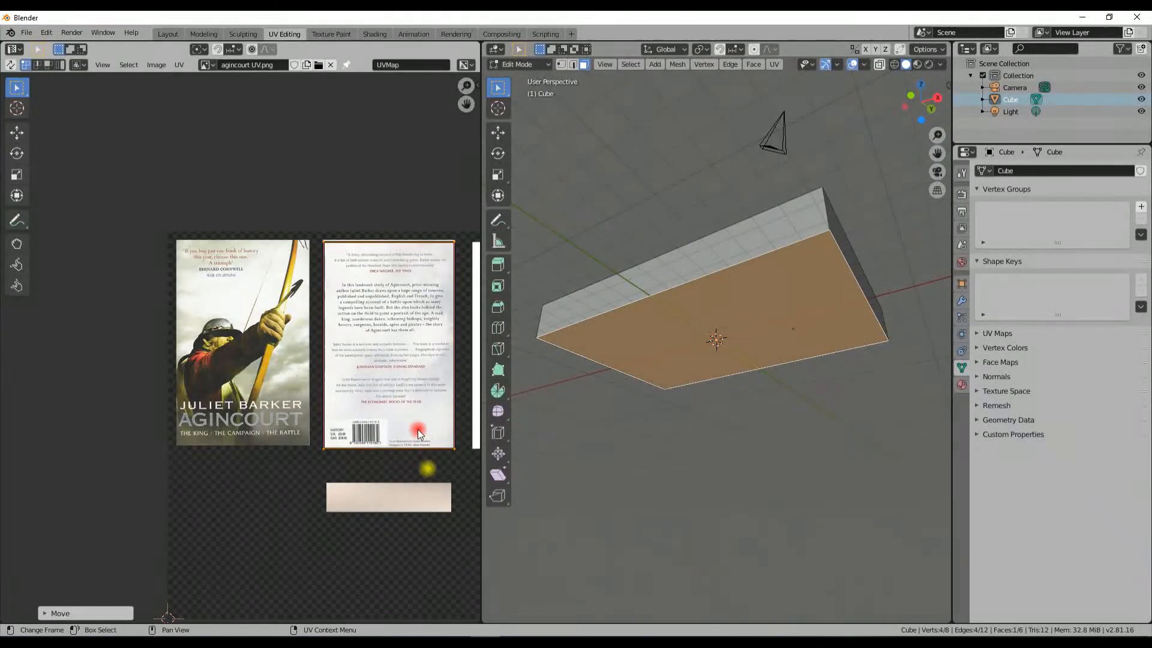
Step: Fine-tune the island's height and vertical position against the back cover's upper and lower edges, scaling and moving only along Y
scroll(419, 432, up, 4)
scroll(225, 448, up, 1)
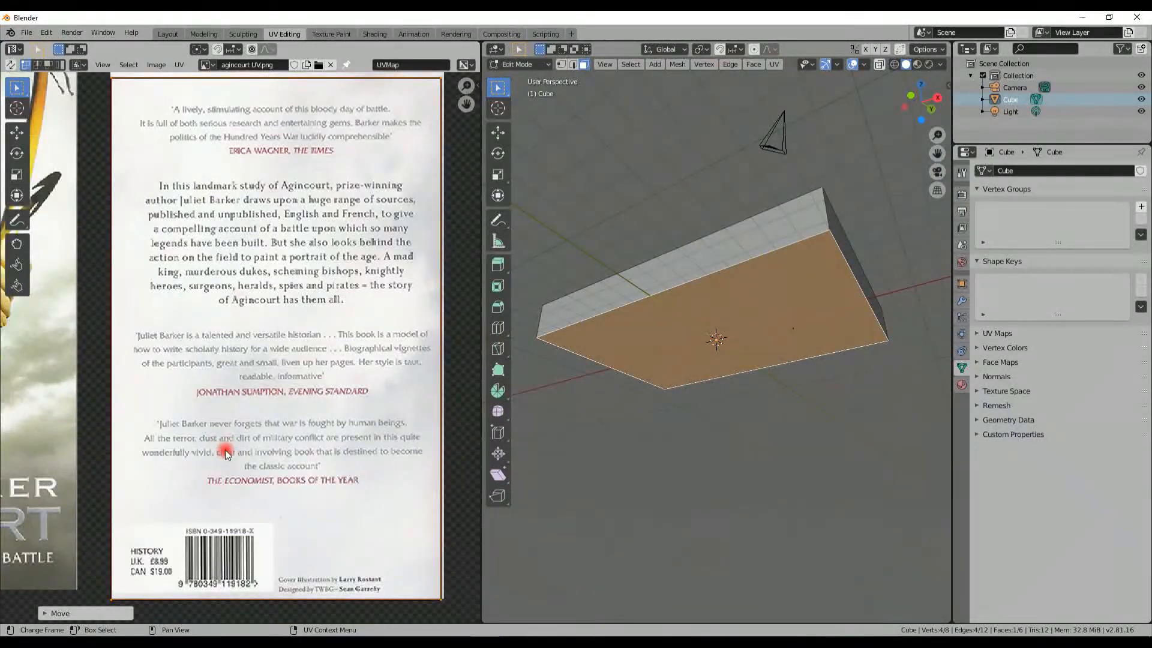
scroll(336, 464, down, 1)
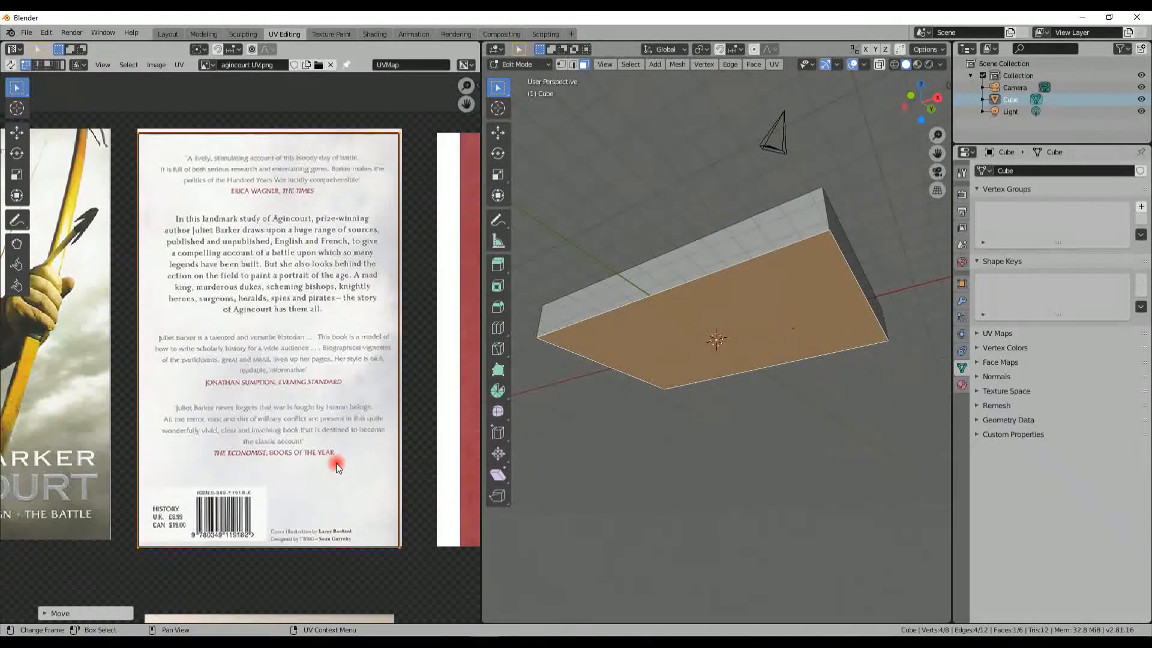
key(s)
key(y)
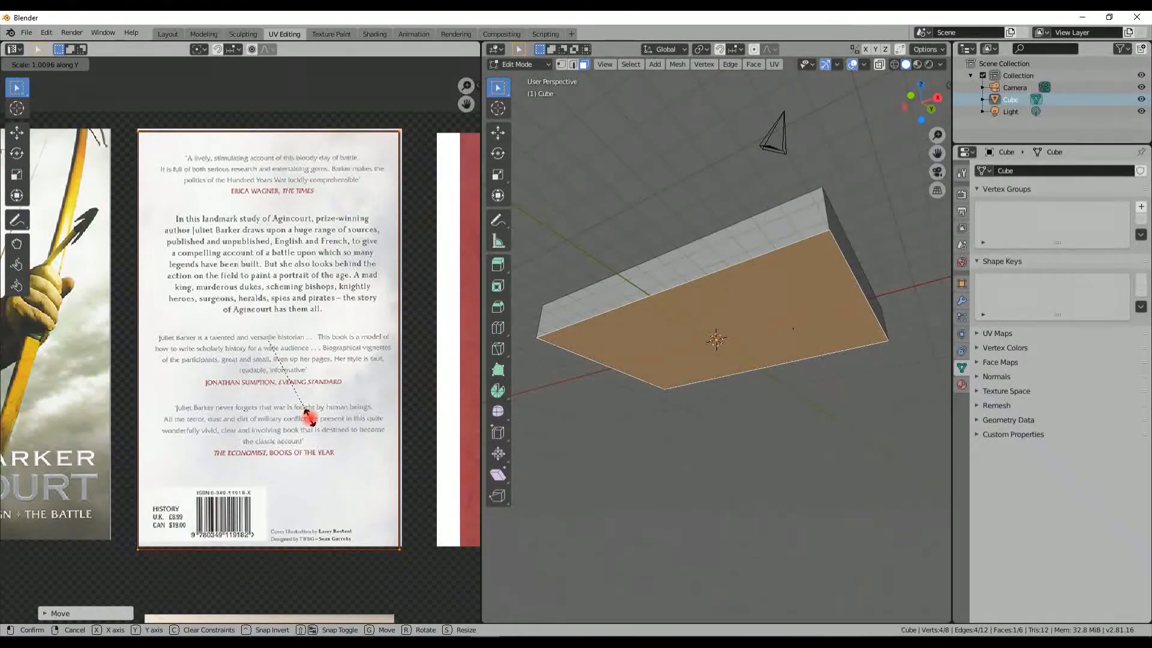
click(310, 418)
key(g)
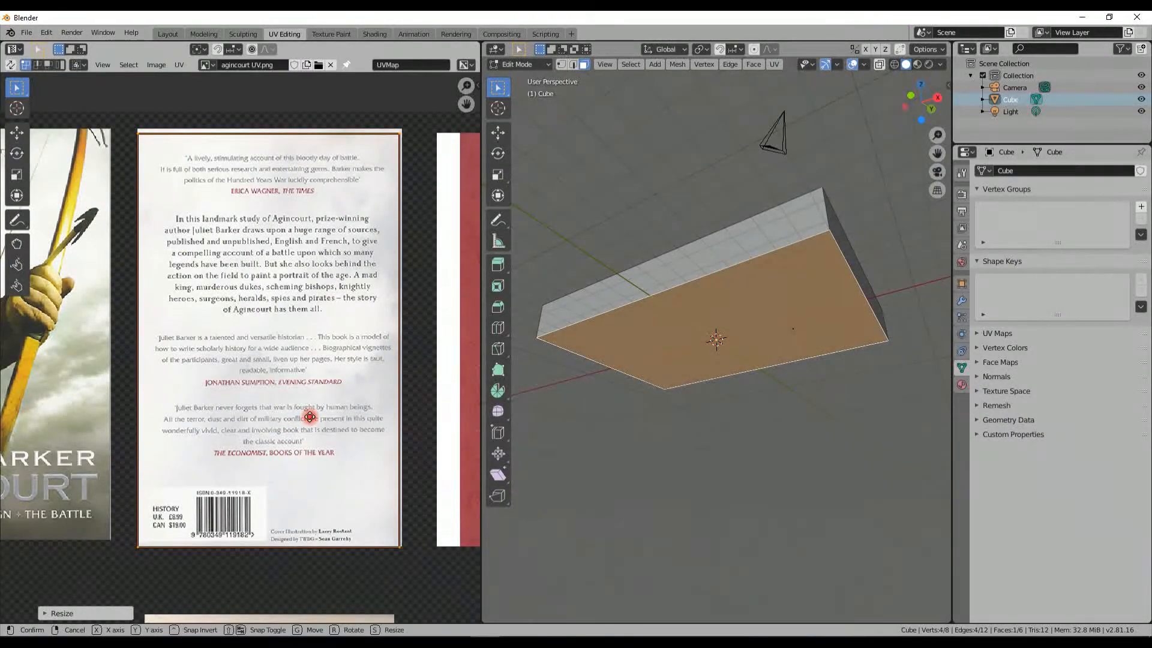
key(y)
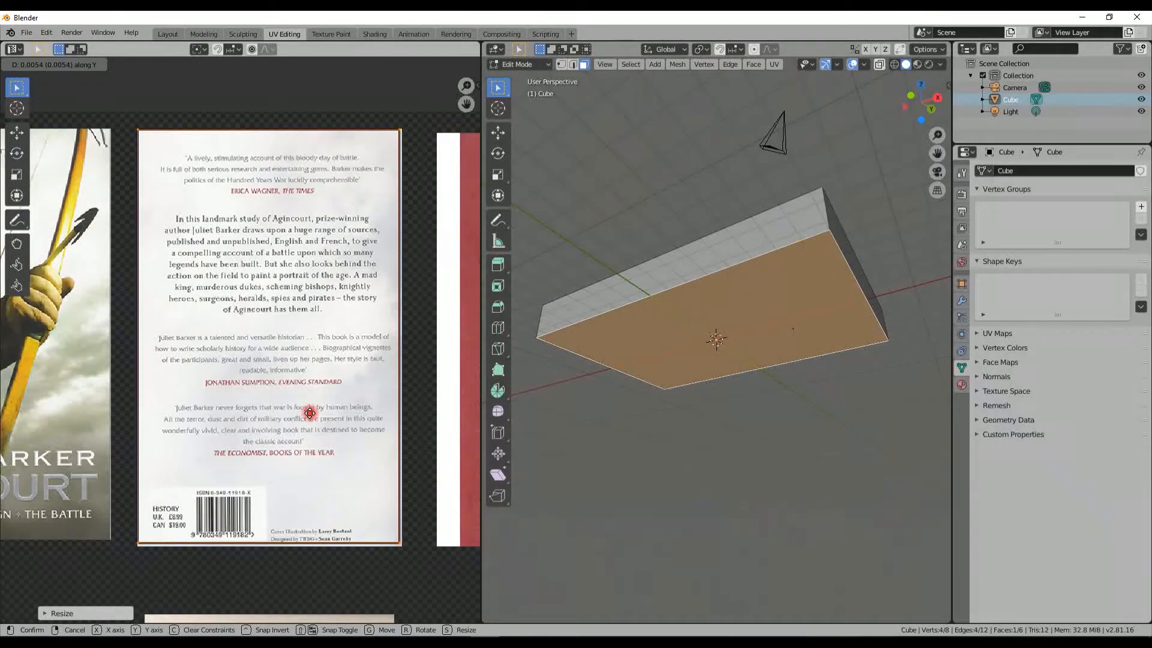
click(314, 414)
Step: Widen the island slightly along X to meet the back cover's side edges
key(s)
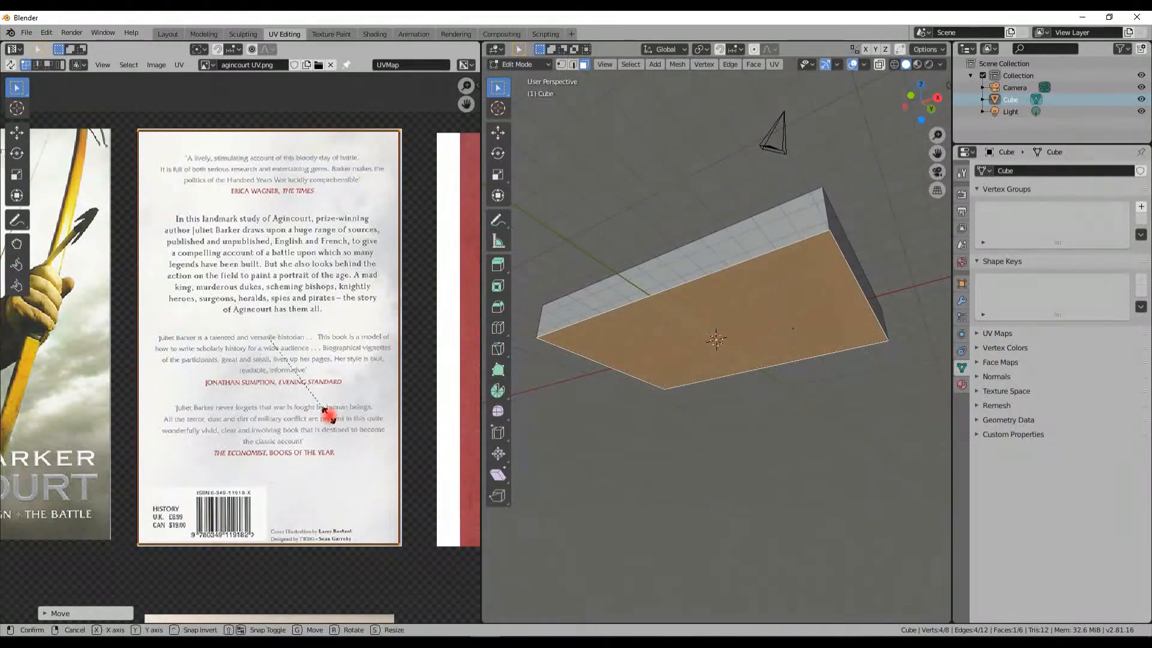
key(x)
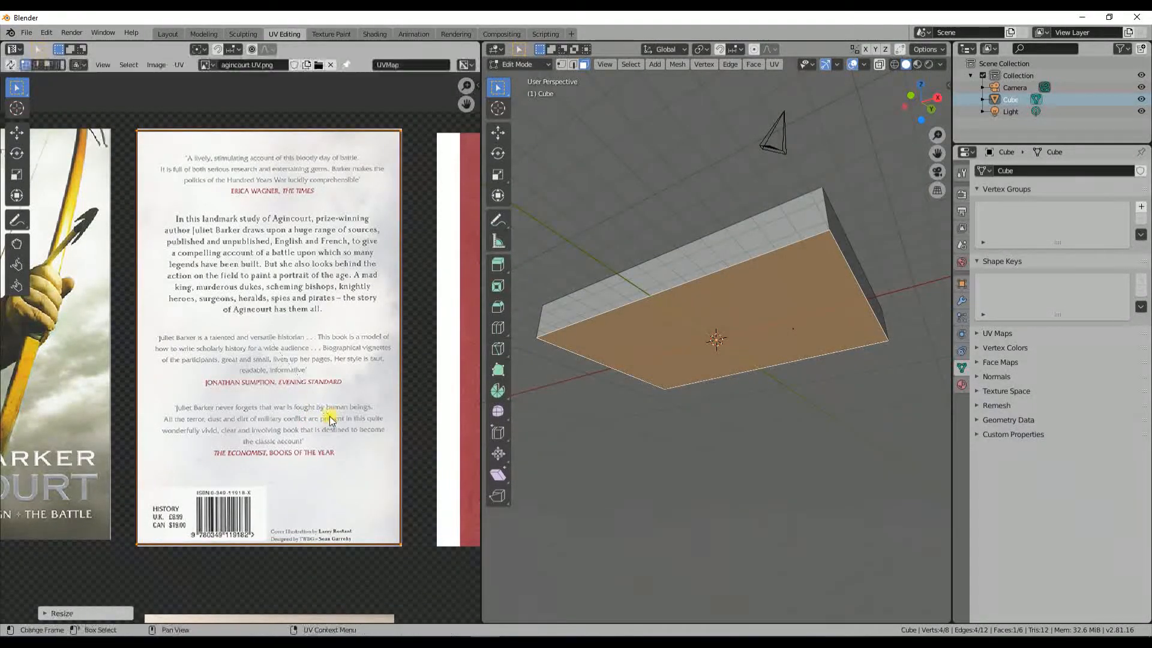
click(330, 418)
Step: Select the book's long spine face and move its UV island over the red spine image
scroll(351, 433, down, 3)
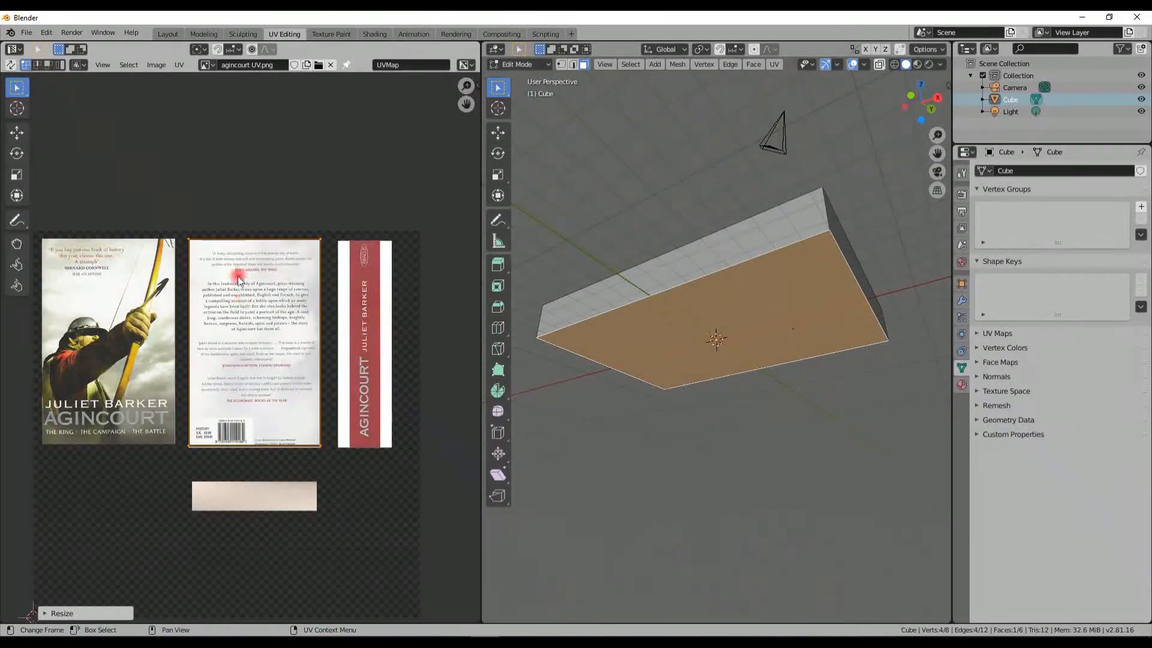
middle_drag(830, 355, 609, 380)
click(628, 348)
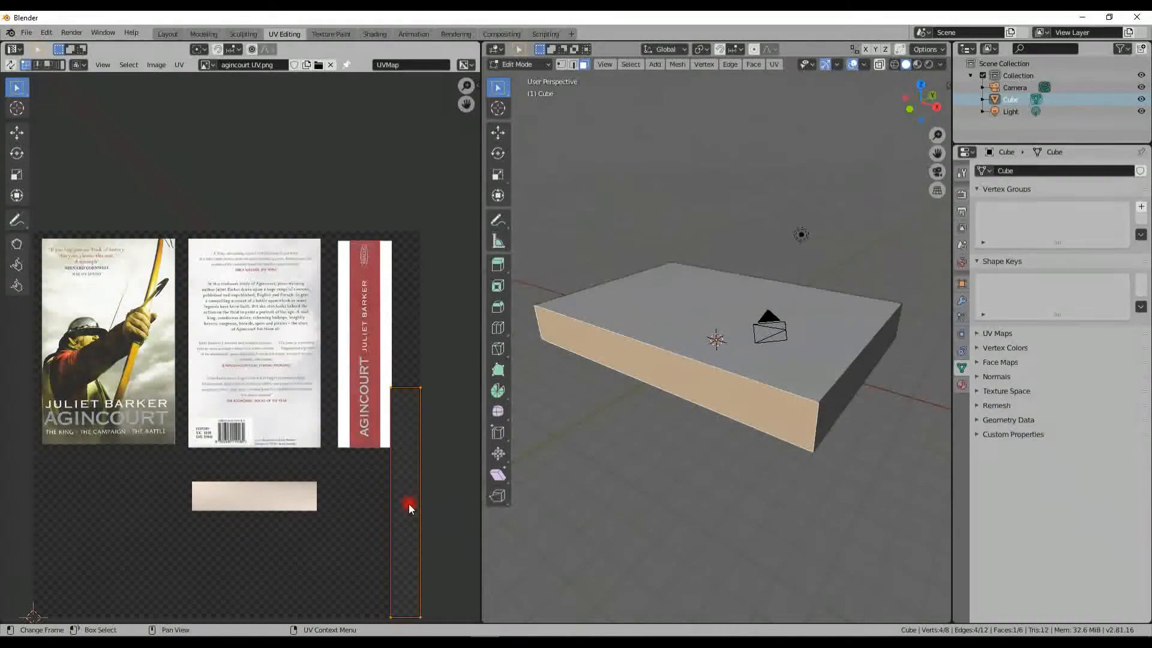
key(g)
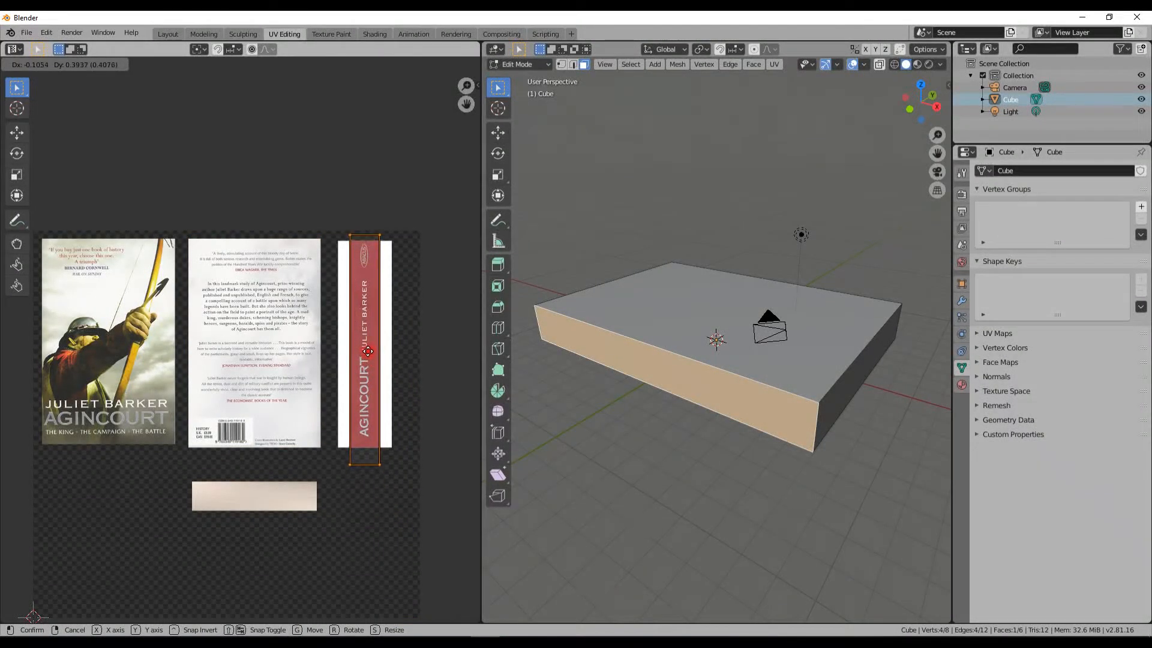
click(367, 351)
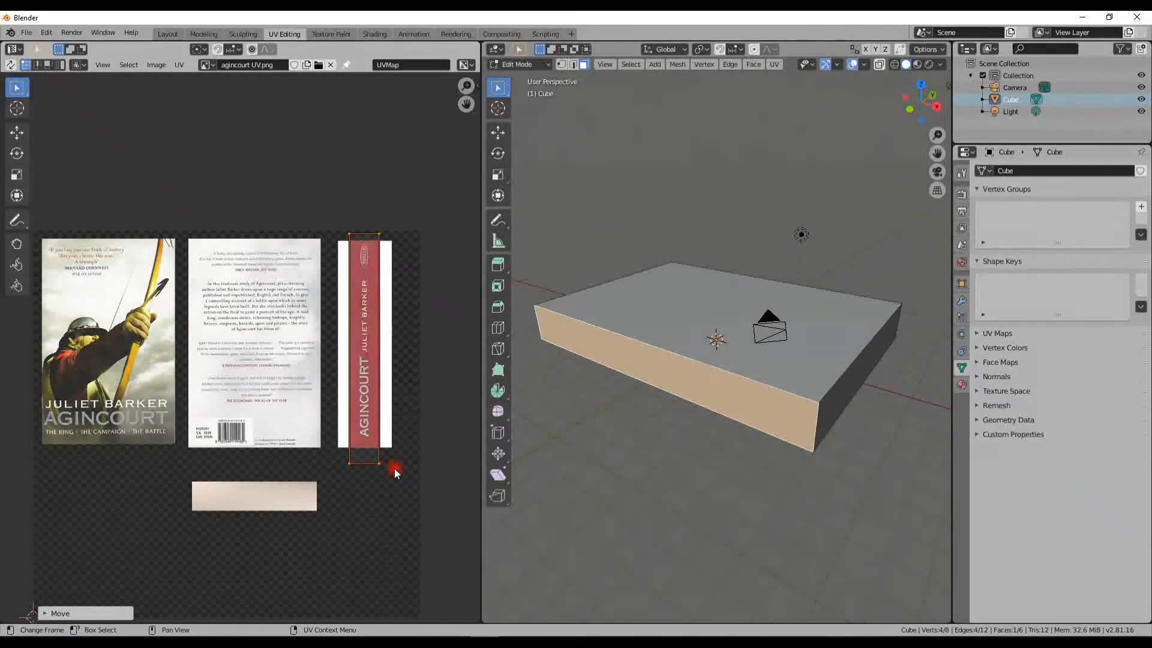
Step: Shrink the spine island along Y and shift it vertically to fit the spine image's height
key(s)
key(y)
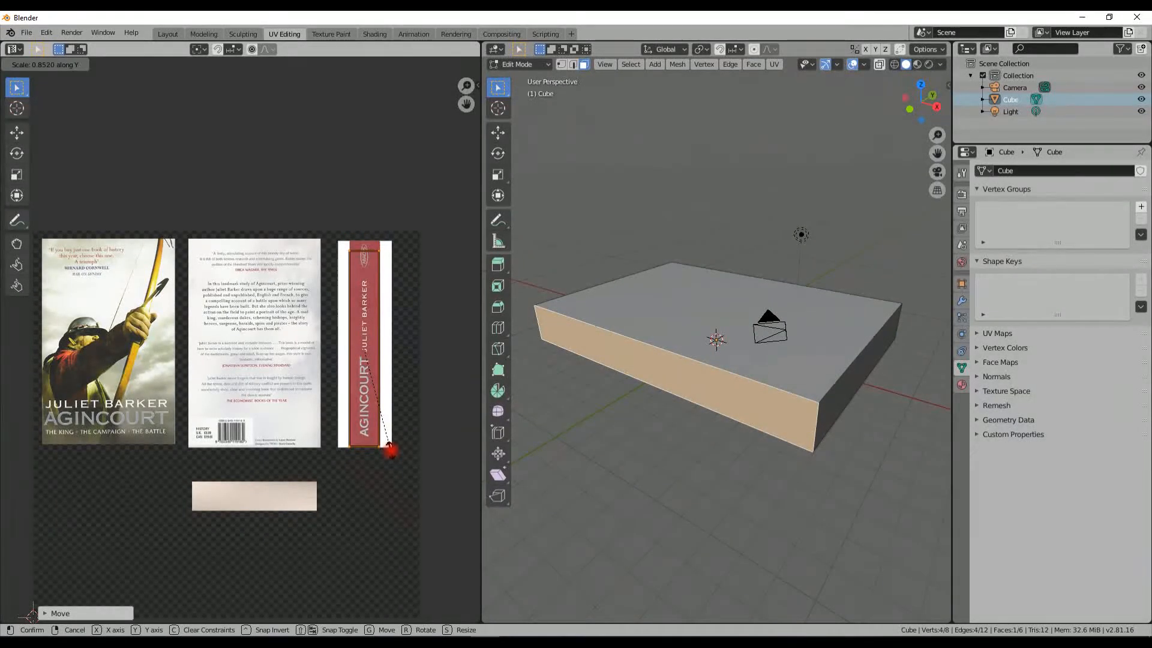
click(390, 456)
key(g)
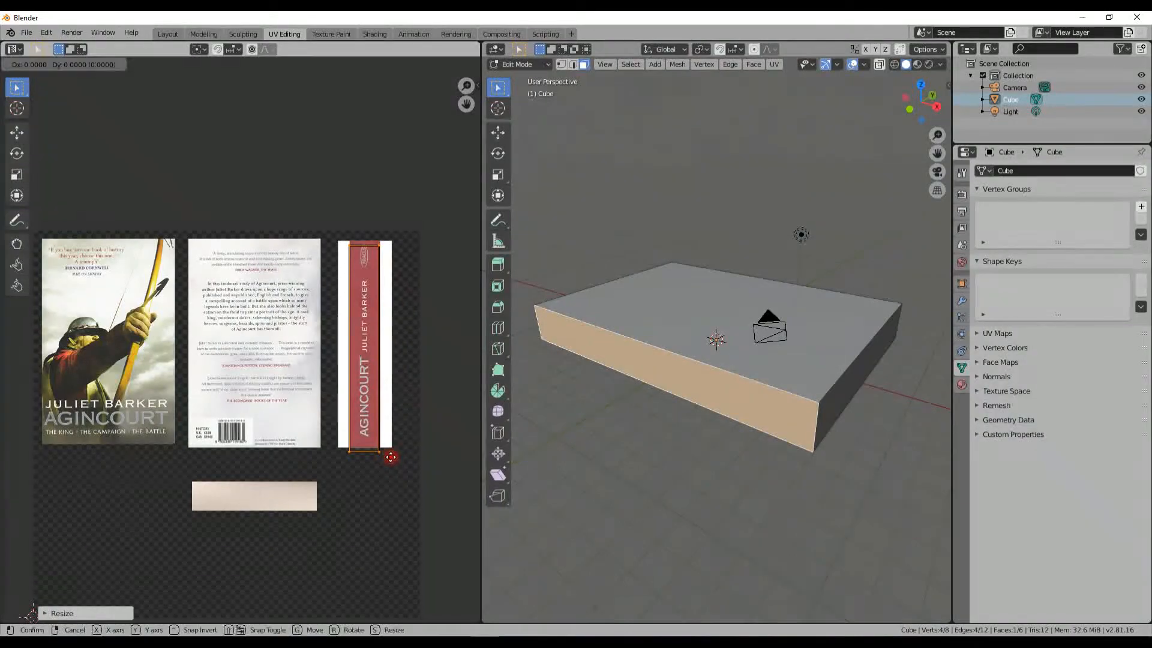
key(y)
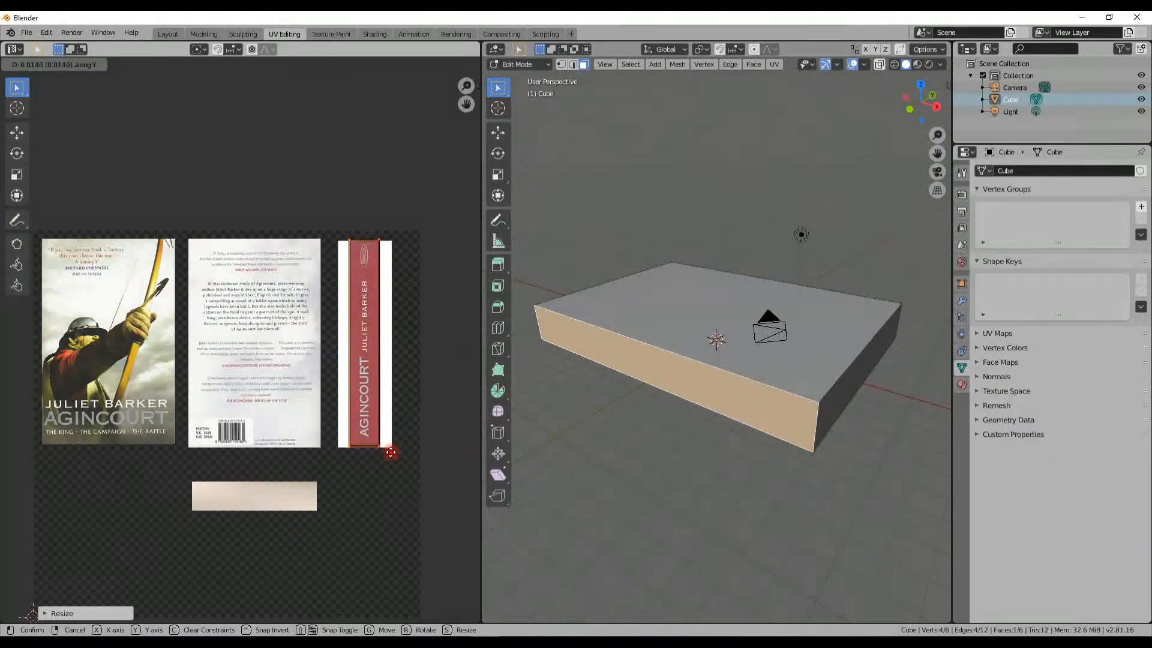
click(391, 453)
Step: Select the book's short end face and move its UV island to the empty area below the front cover
scroll(369, 461, down, 2)
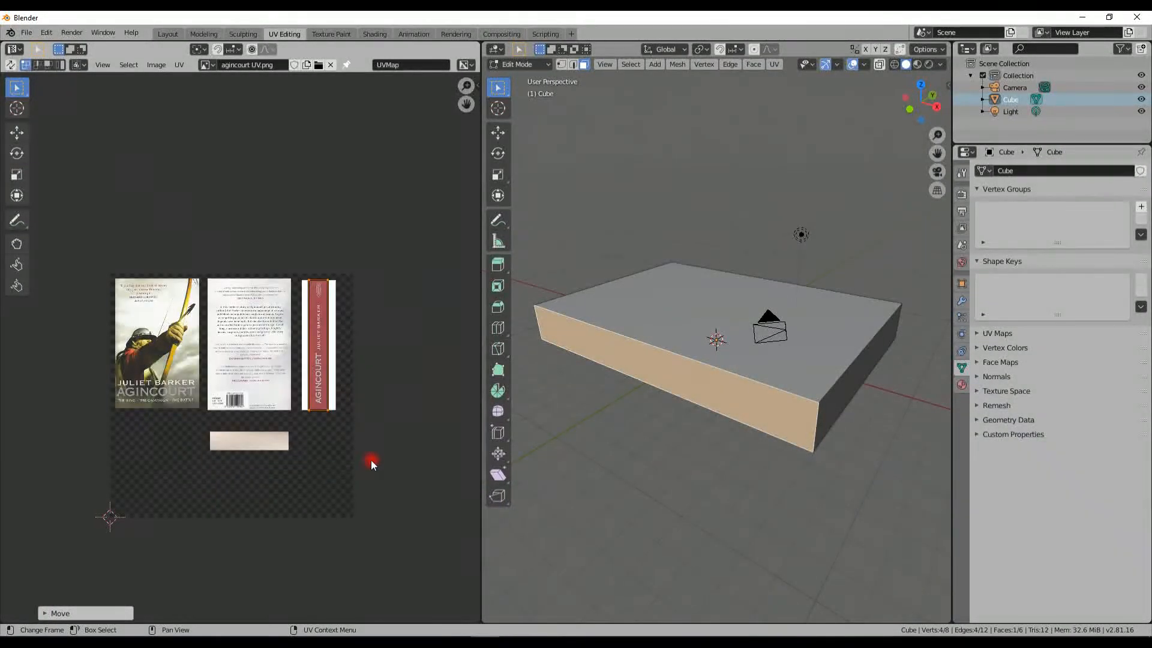
middle_drag(735, 463, 745, 443)
click(770, 385)
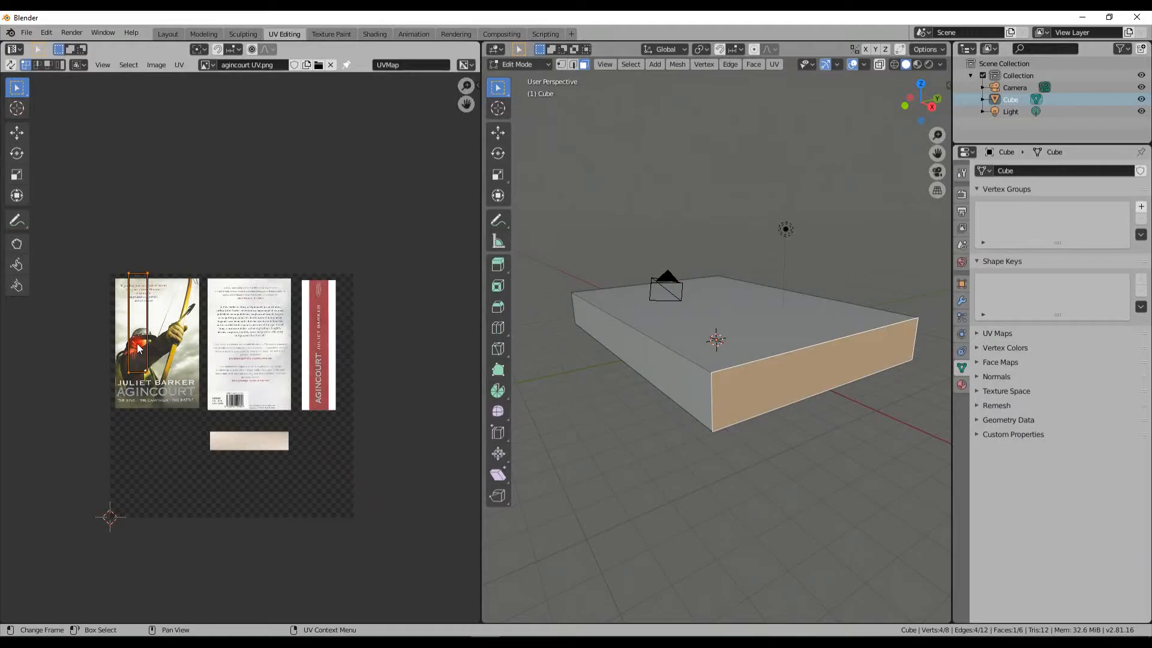
key(g)
click(176, 481)
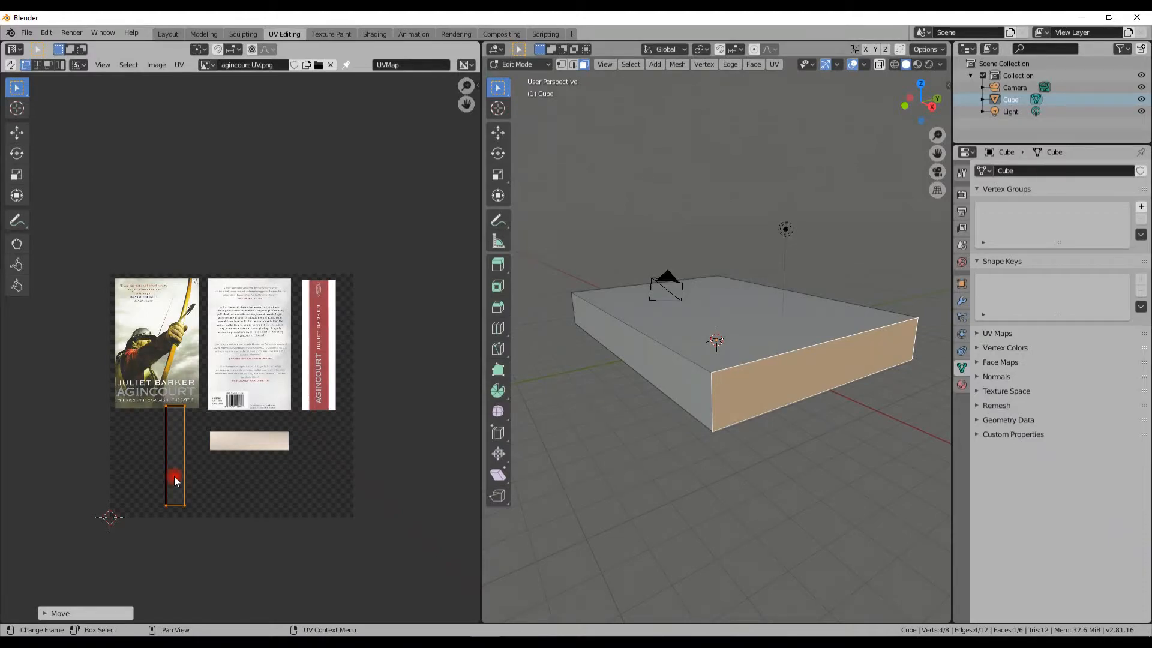
Step: Rotate the end face's UV island 90 degrees and move it over the cream page-edge strip
text(r90)
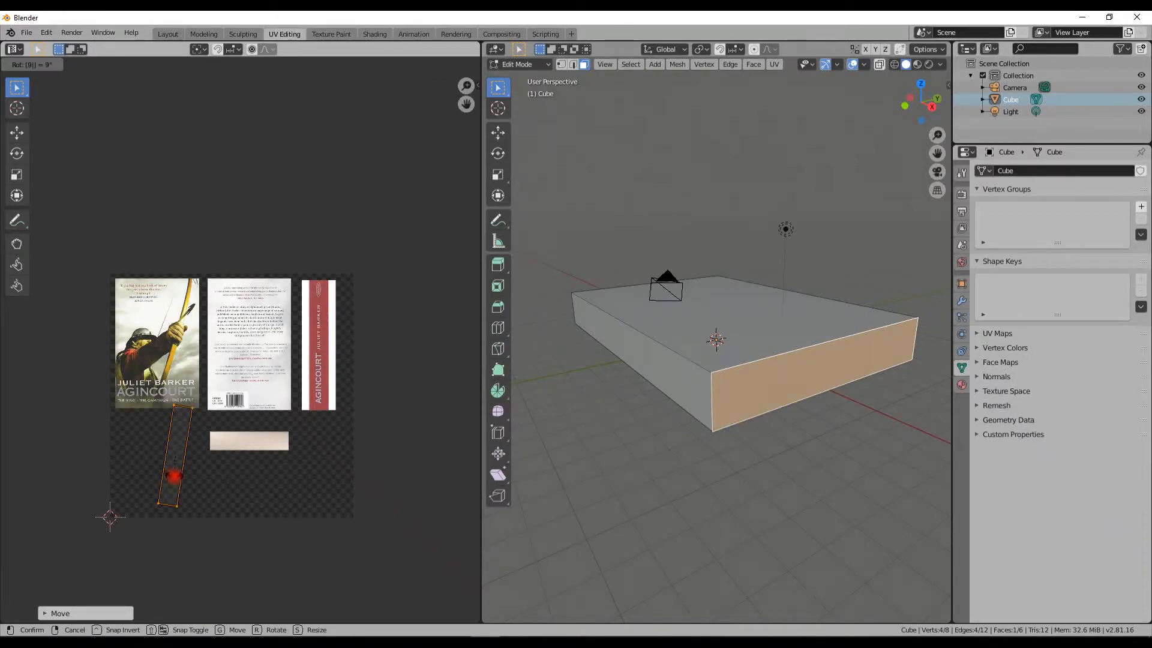
key(Return)
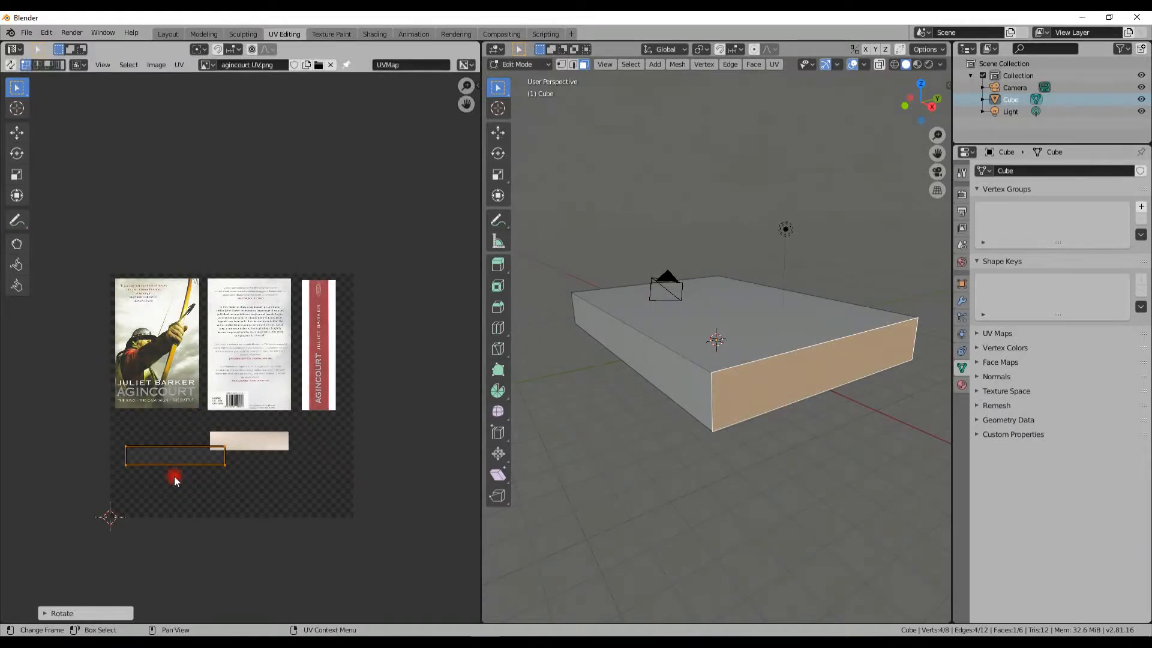
key(g)
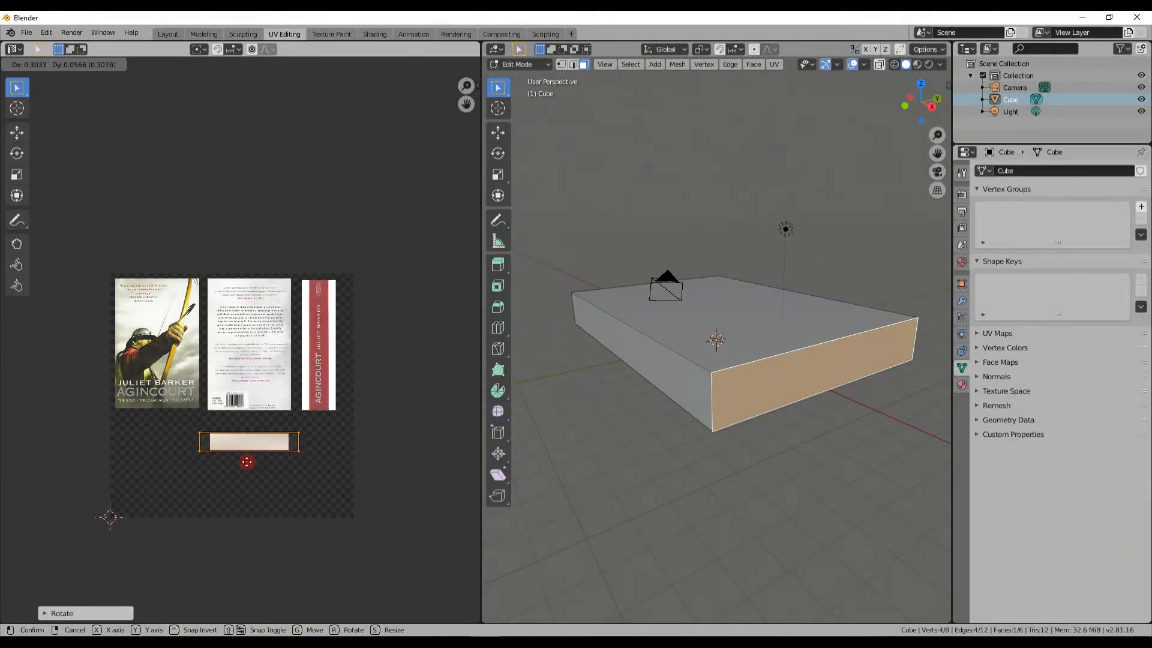
click(248, 463)
Step: Scale the end face's UV island to about 0.8 along X and shift it horizontally to fit the cream page-edge strip
scroll(247, 463, up, 5)
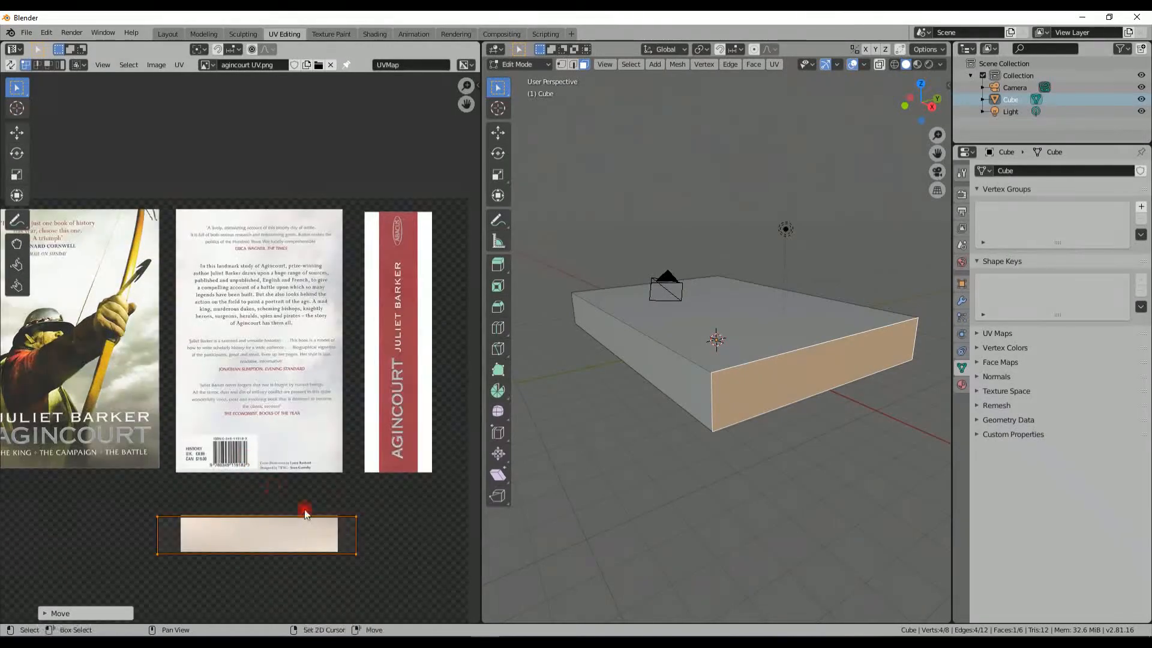
middle_drag(275, 499, 284, 441)
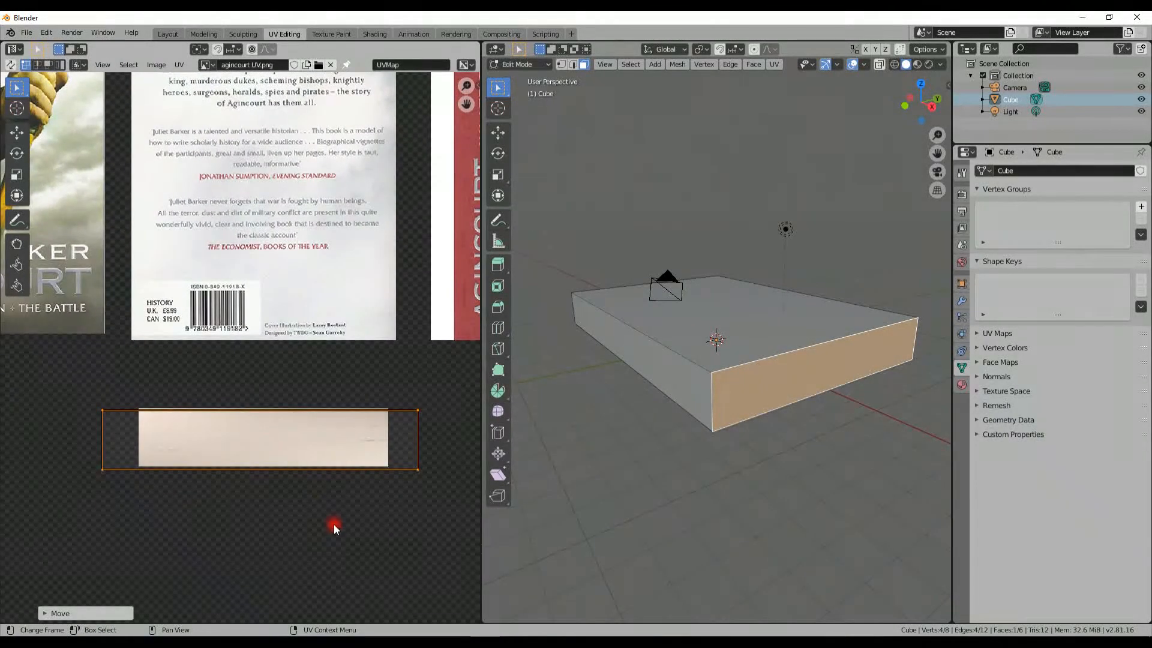
key(g)
key(s)
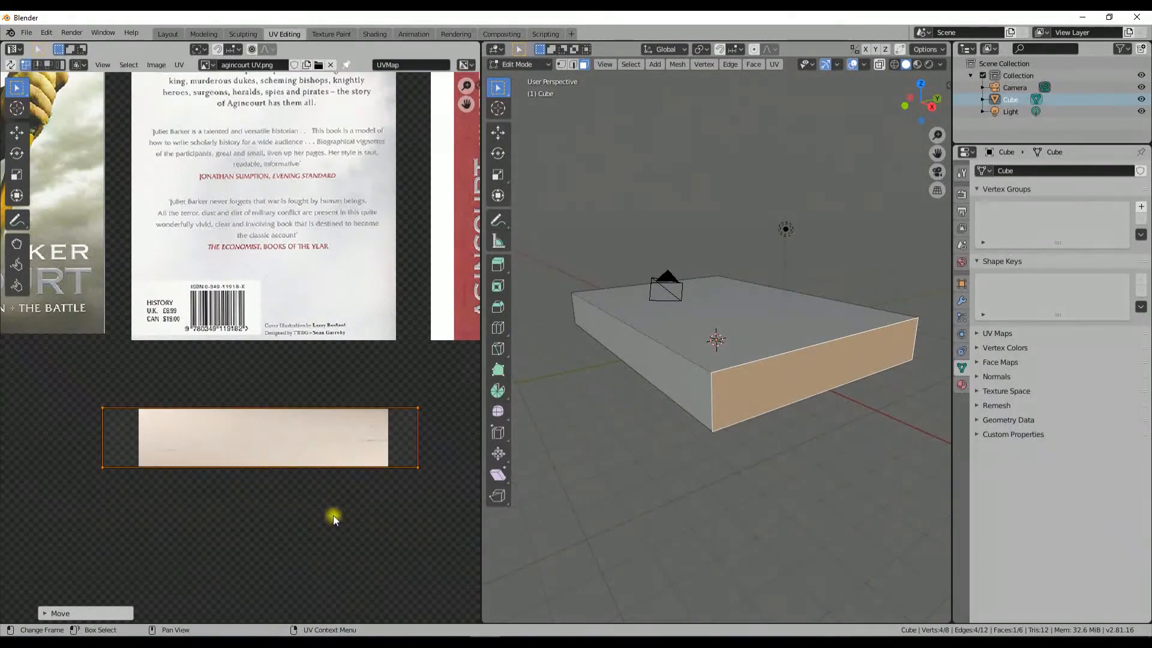
key(x)
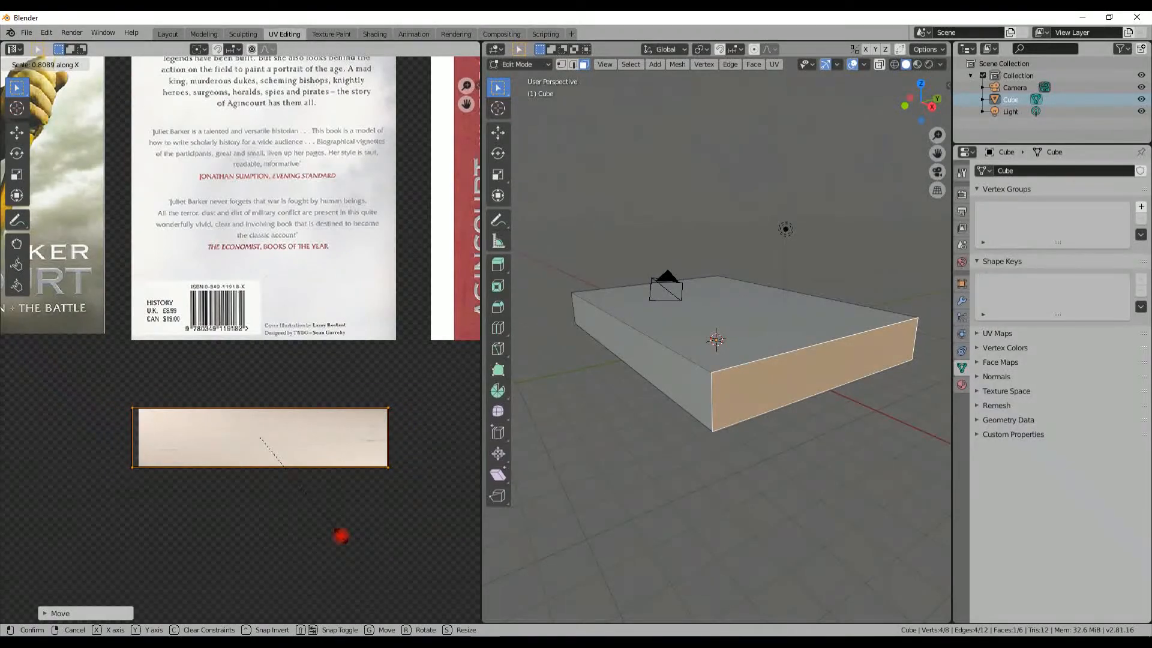
click(340, 534)
key(g)
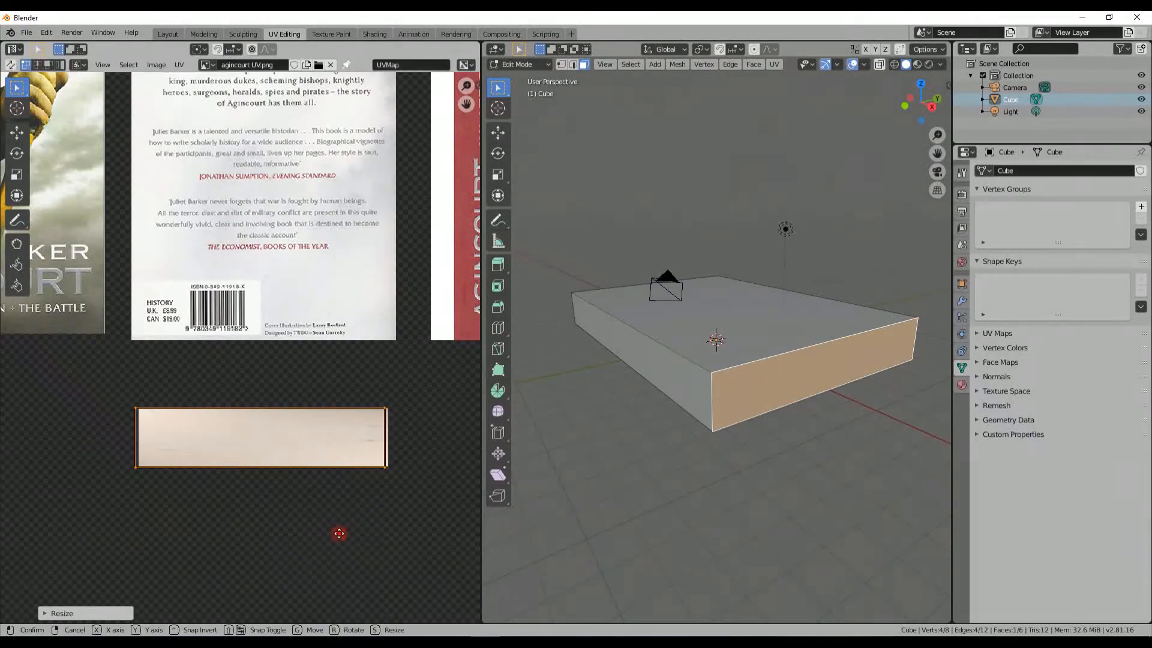
key(x)
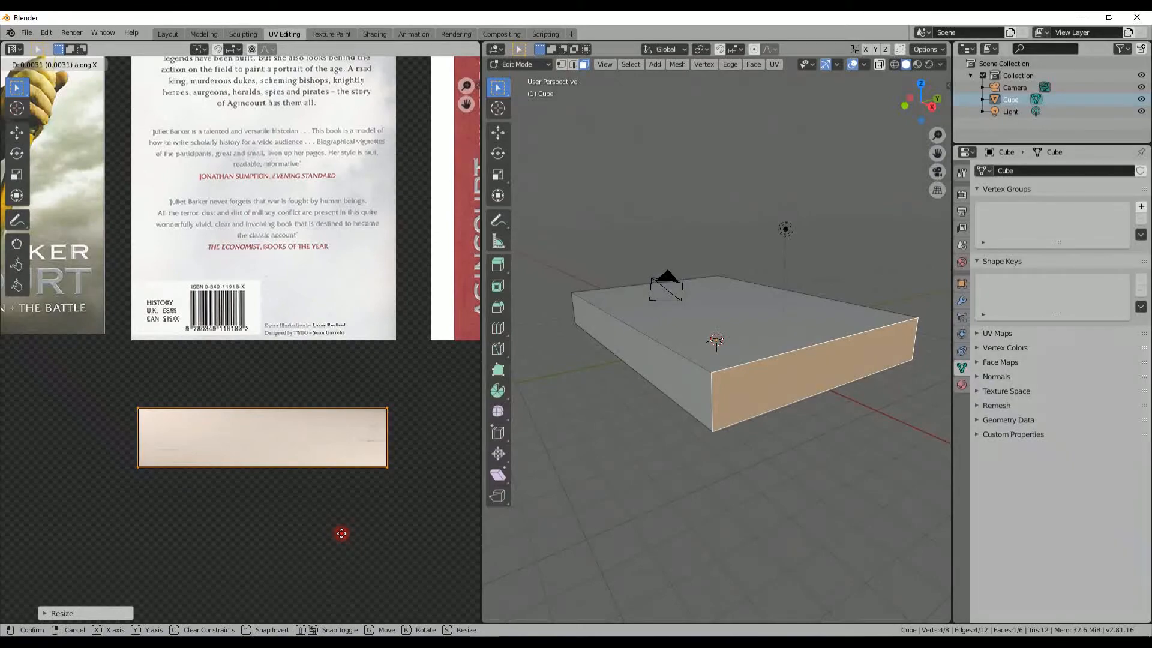
click(342, 534)
Step: Select the long page-edge face opposite the spine, rotate its UV island 90 degrees and move it over the cream strip
middle_drag(689, 430, 579, 445)
click(663, 375)
scroll(222, 470, down, 5)
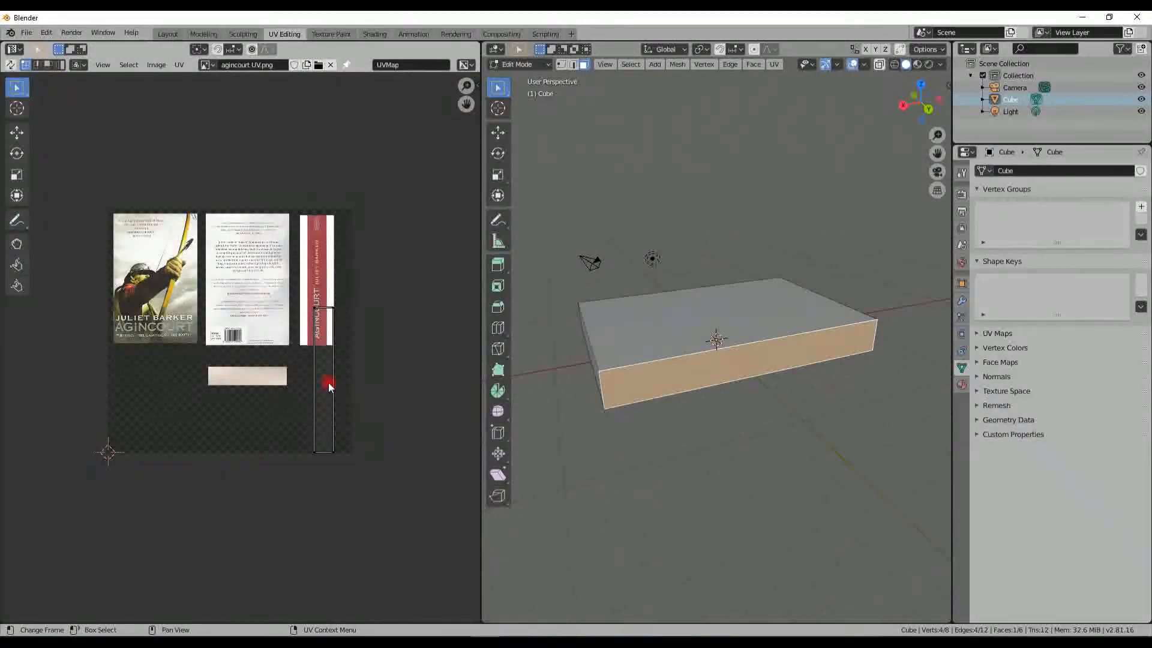
key(r)
key(9)
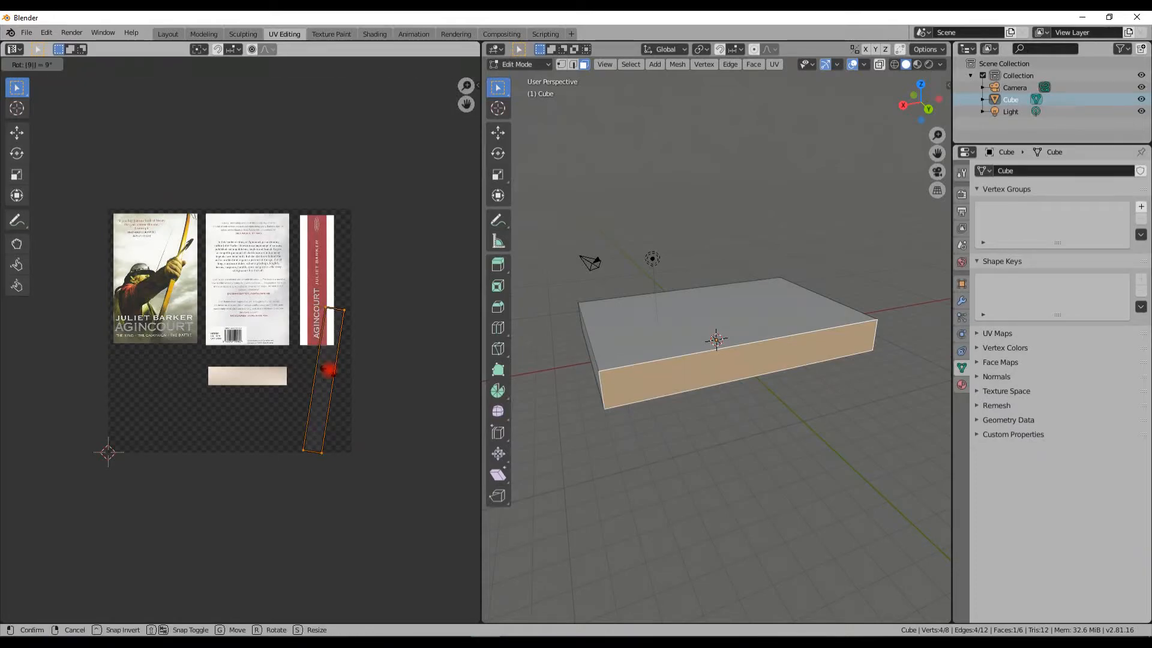
key(0)
click(334, 380)
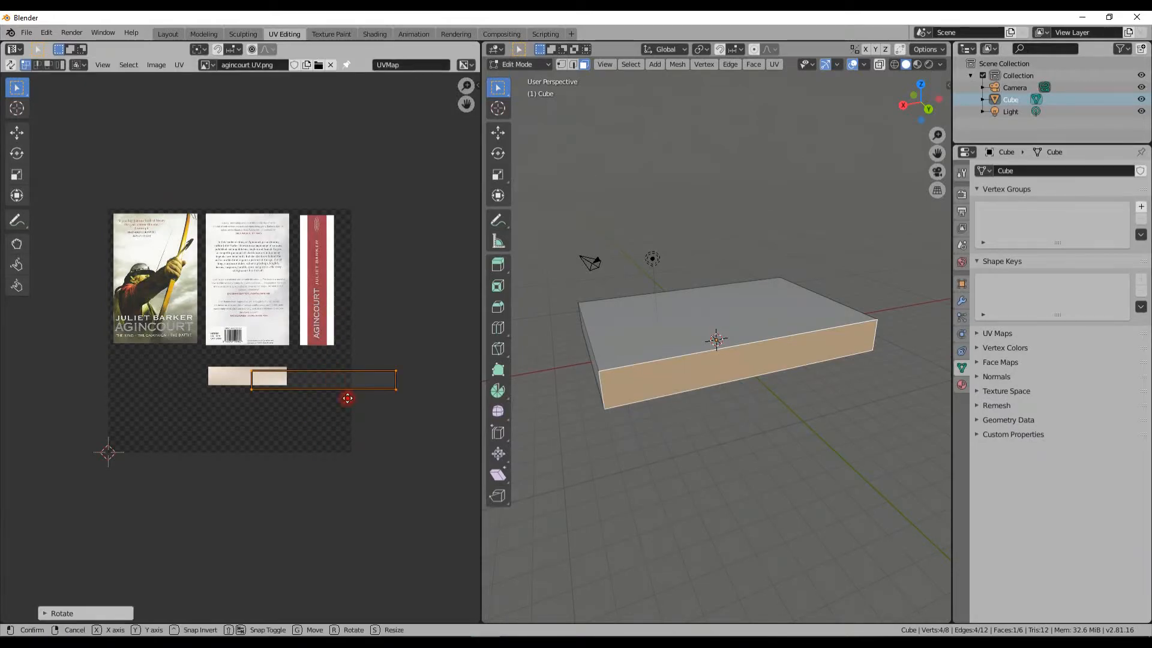
key(g)
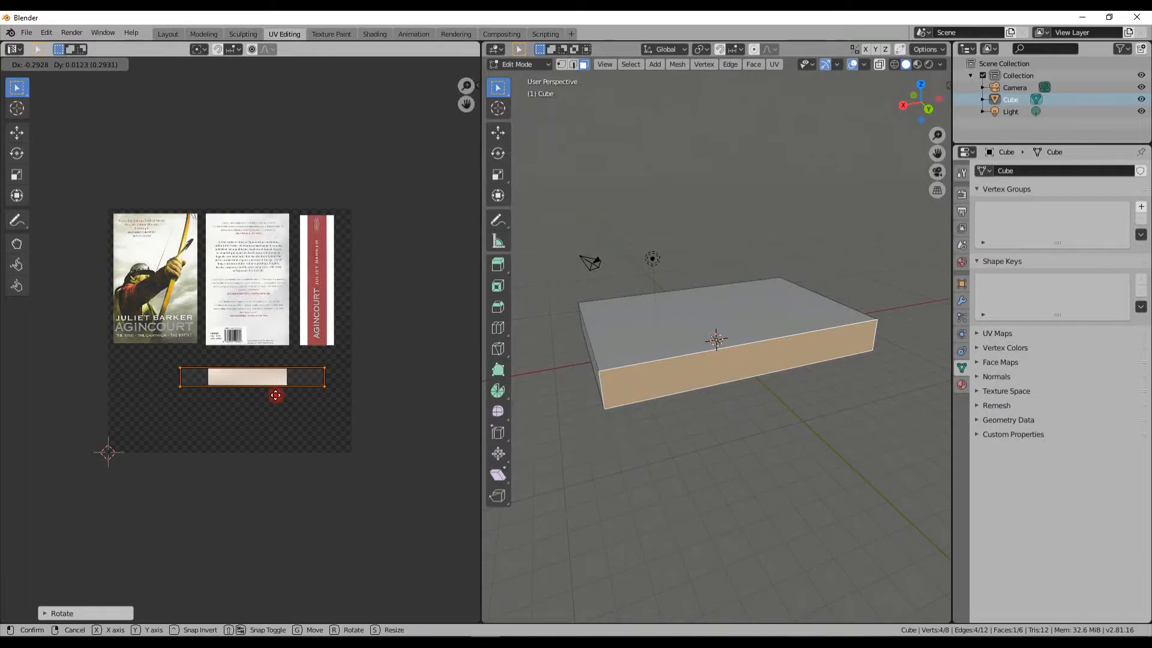
click(275, 394)
Step: Shrink the long page-edge island to about 0.55 along X and align it with the edges of the cream strip
scroll(260, 375, up, 5)
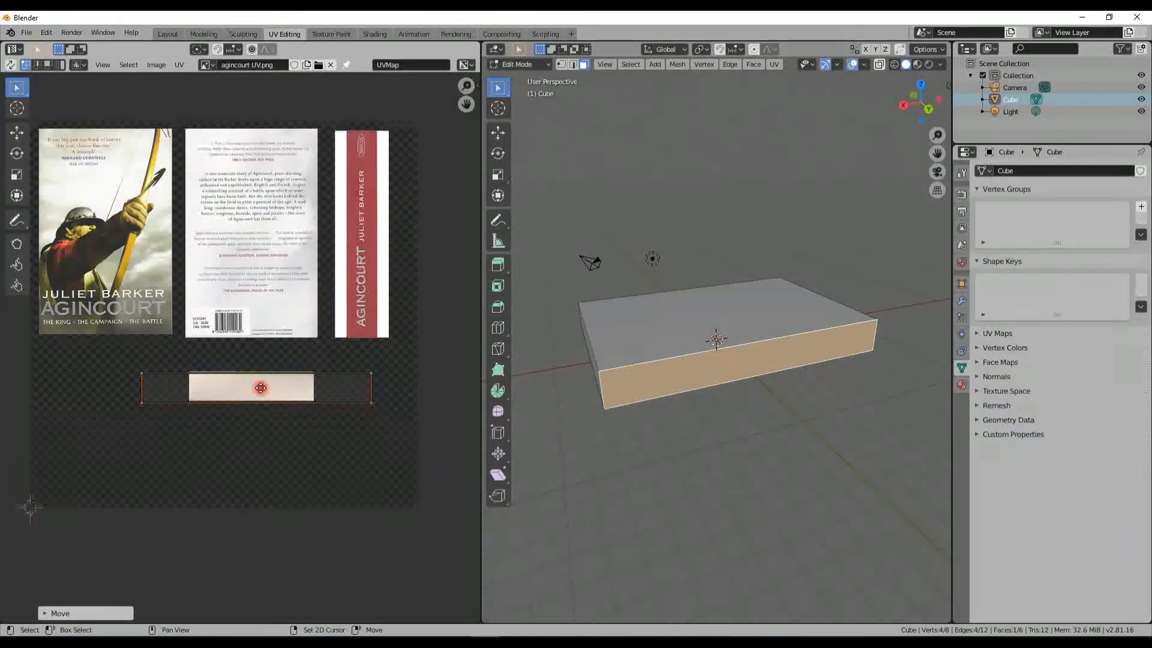
key(s)
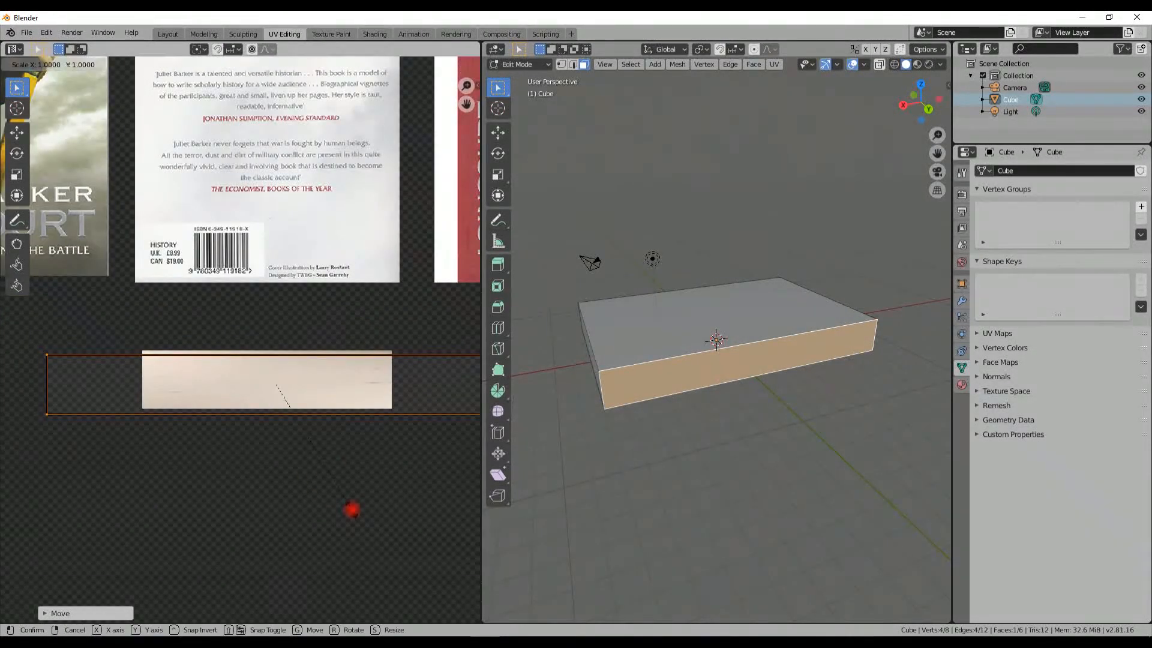
key(x)
click(294, 460)
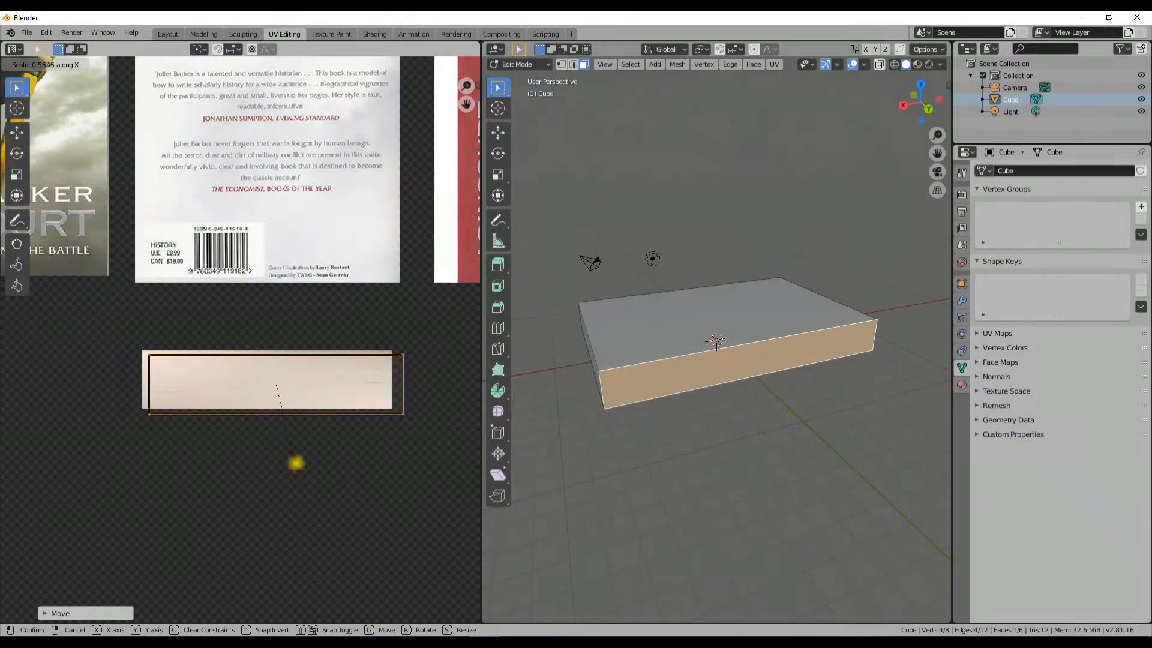
key(g)
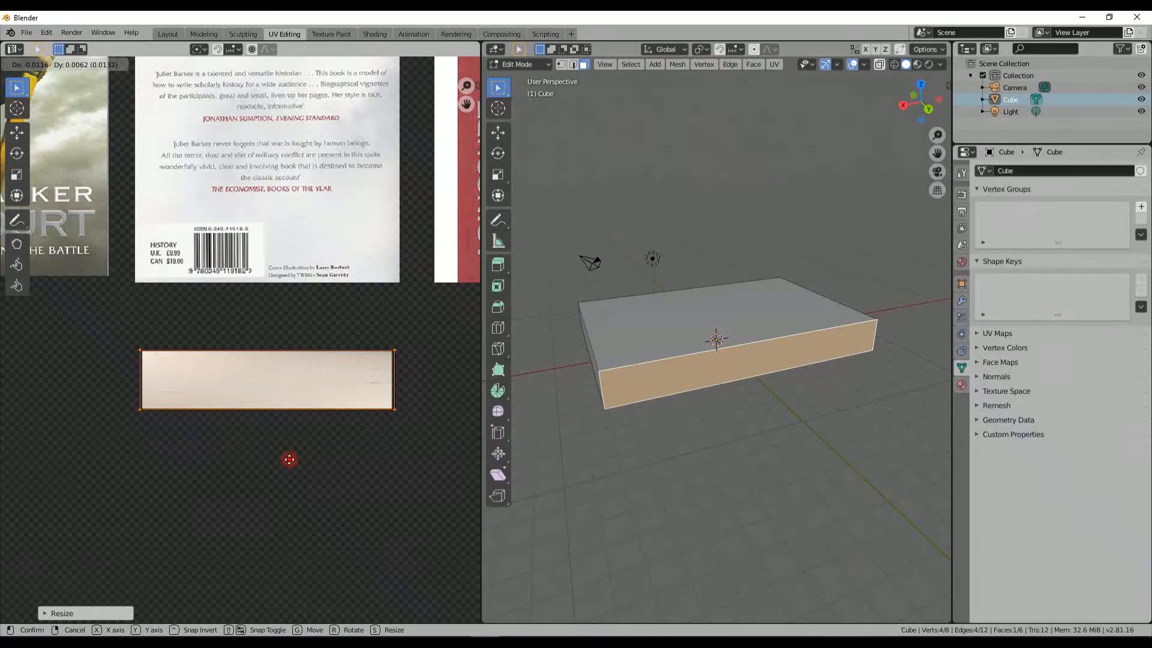
click(291, 462)
key(s)
key(x)
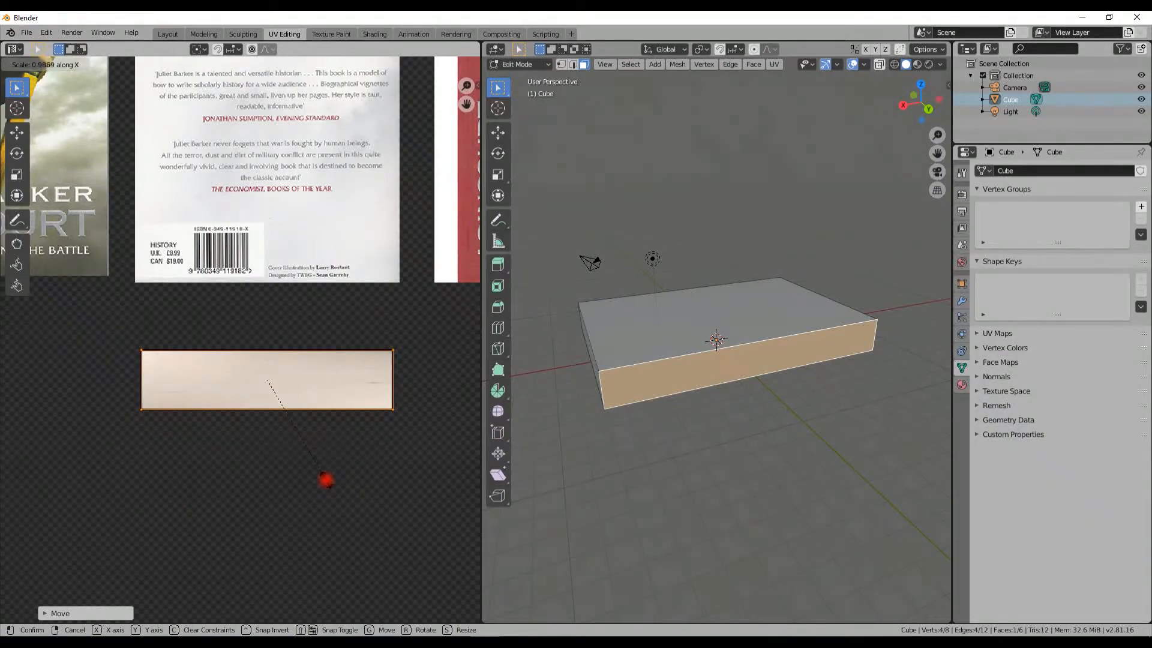
click(324, 480)
Step: Select the remaining short end face, move its UV island over the cream strip and rotate it 90 degrees
middle_drag(660, 420, 756, 419)
click(779, 353)
scroll(180, 342, down, 4)
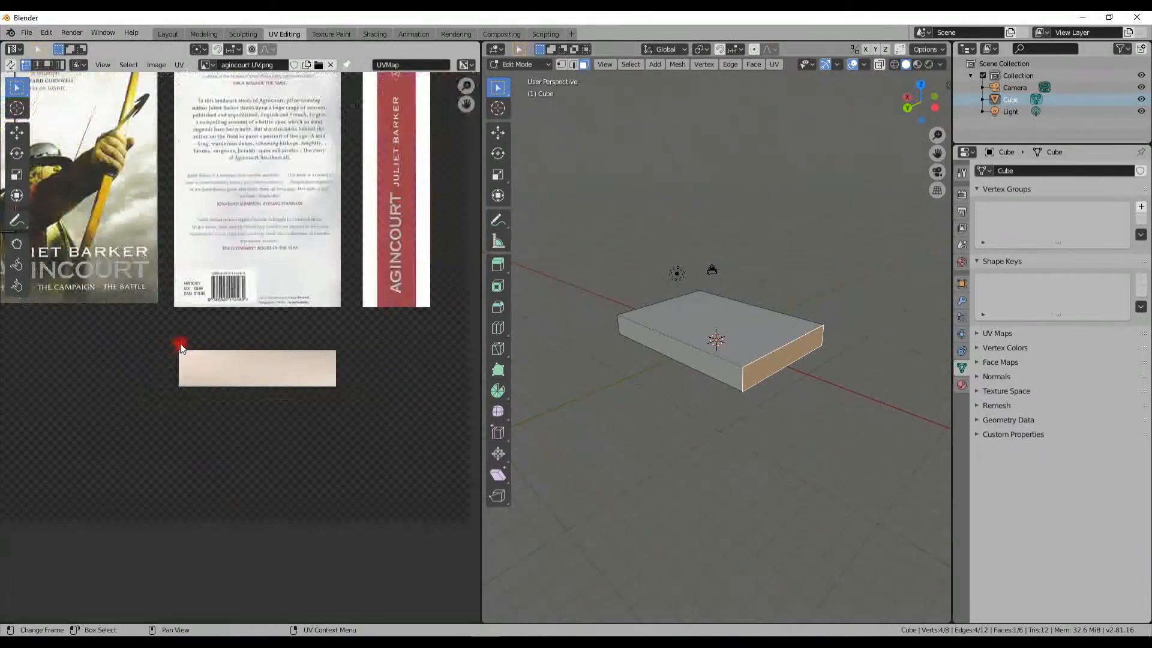
click(151, 283)
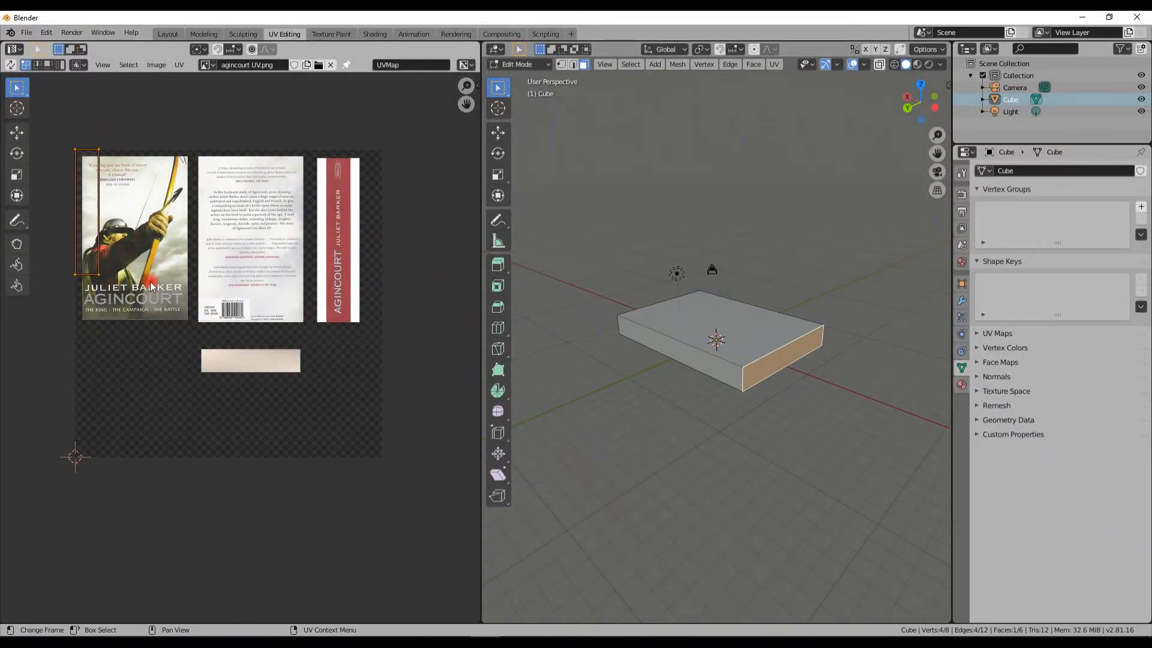
drag(152, 286, 313, 430)
text(r)
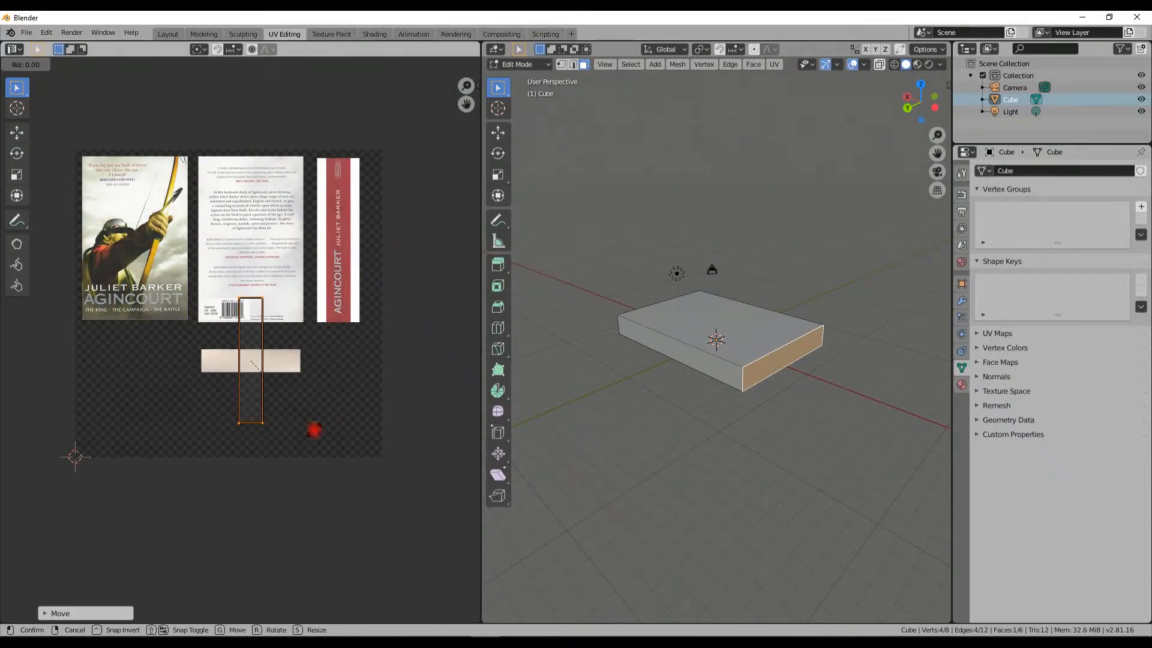
text(90)
key(Return)
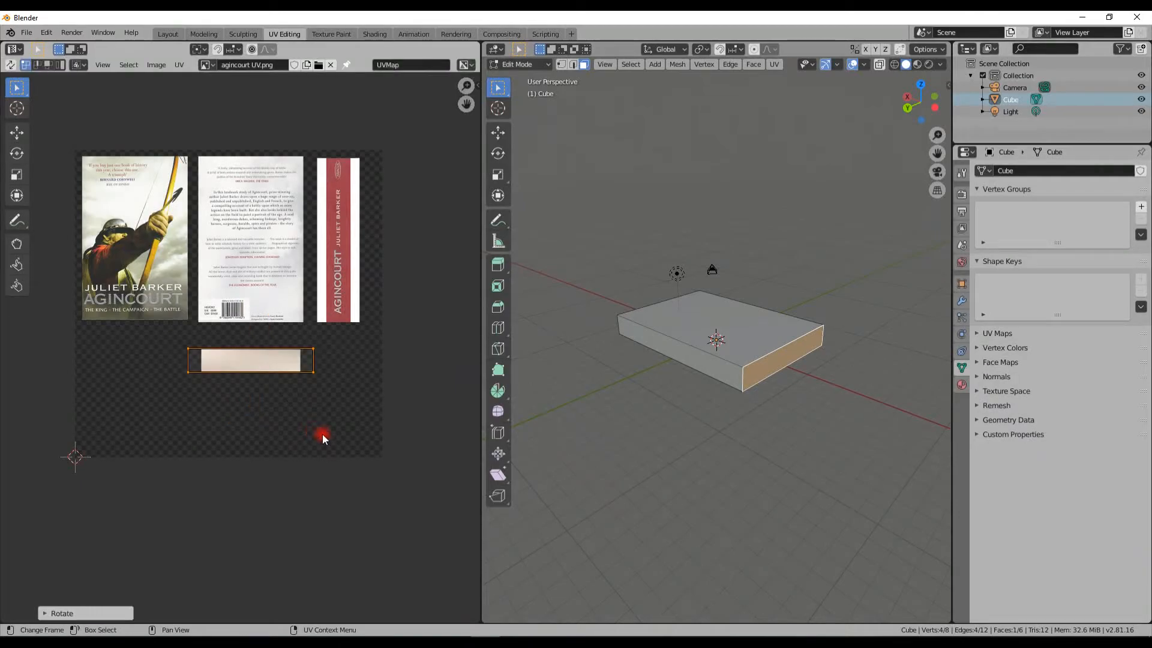
Step: Scale this end face's island to about 0.78 along X and 0.96 along Y to fit the cream strip
key(s)
key(x)
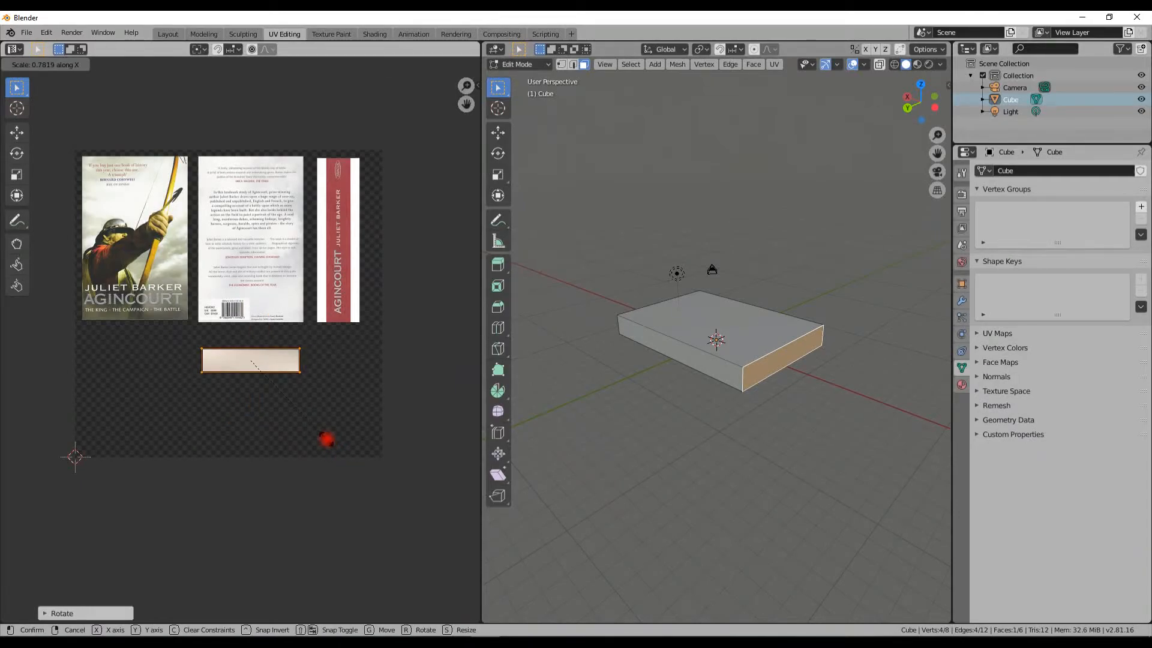
click(319, 434)
scroll(259, 374, up, 6)
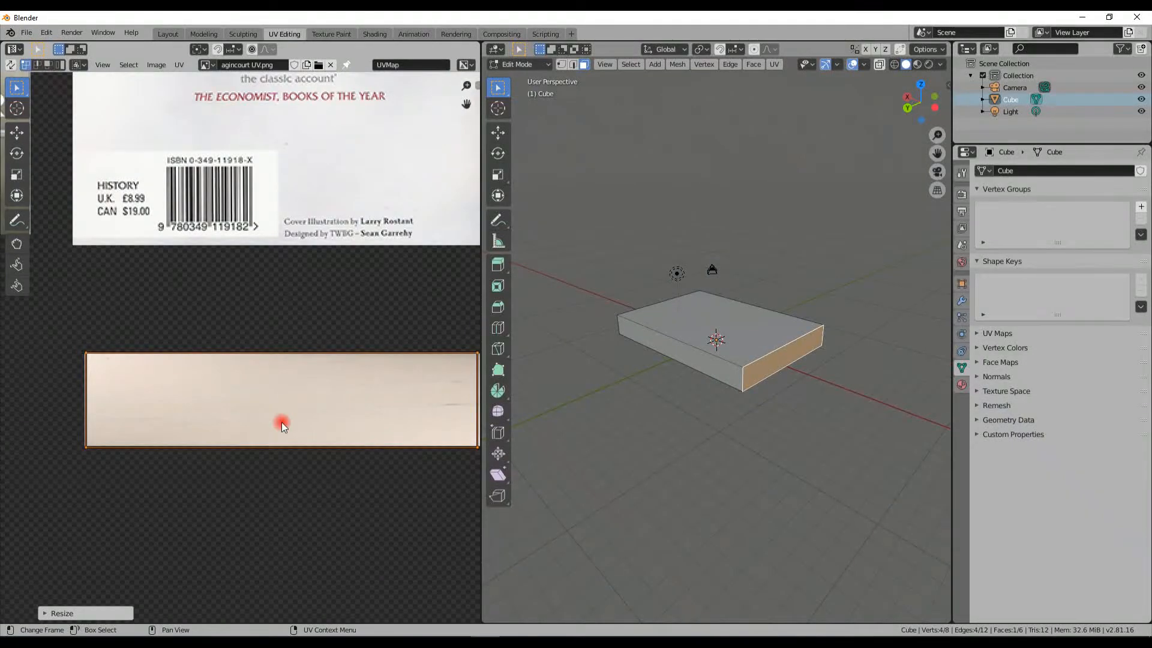
key(s)
key(y)
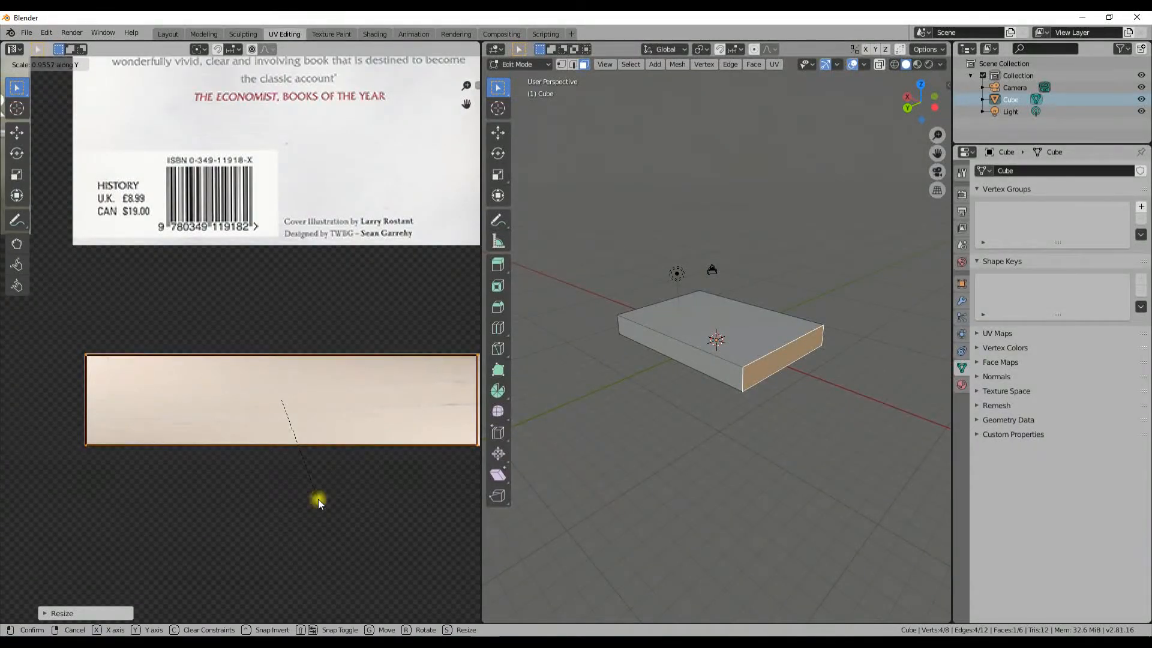
click(319, 503)
scroll(510, 435, down, 2)
scroll(717, 413, up, 4)
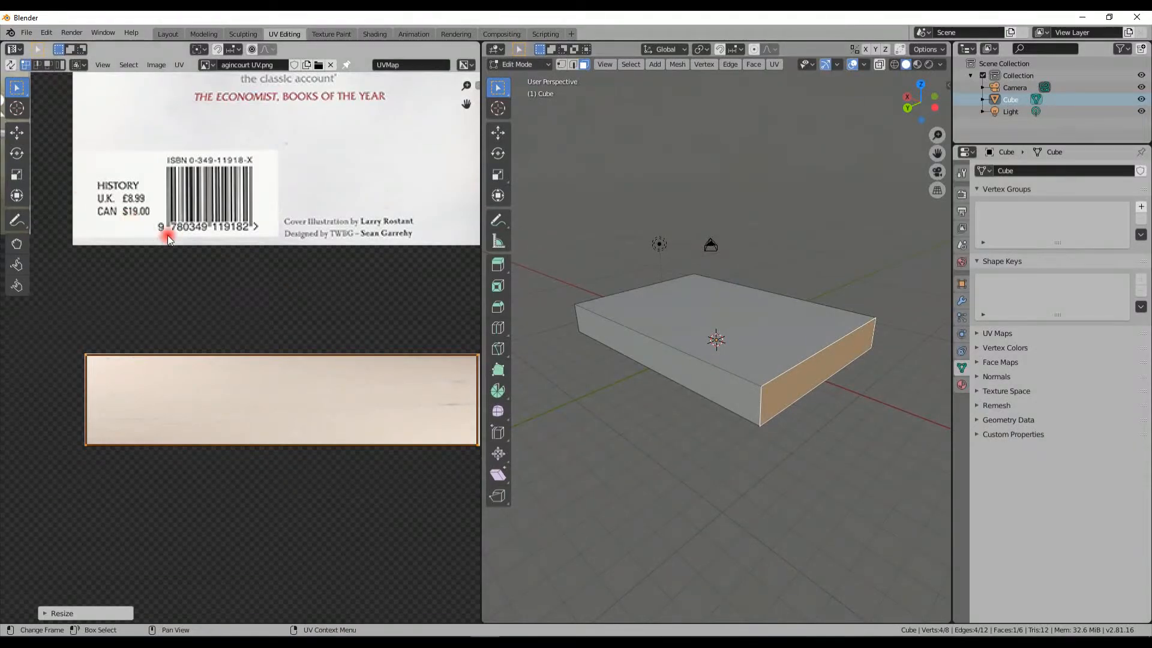
scroll(174, 243, down, 6)
middle_drag(267, 306, 272, 335)
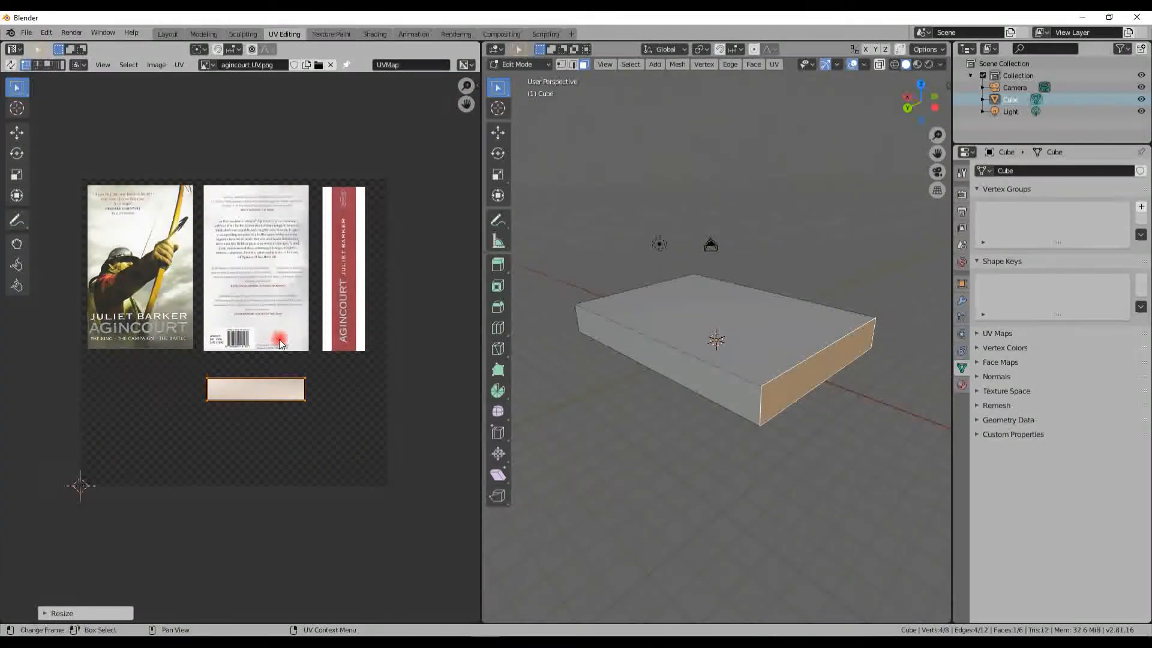
Step: Return to Object Mode, switch to the Shading workspace and shift the material's nodes to the right to make room
key(Tab)
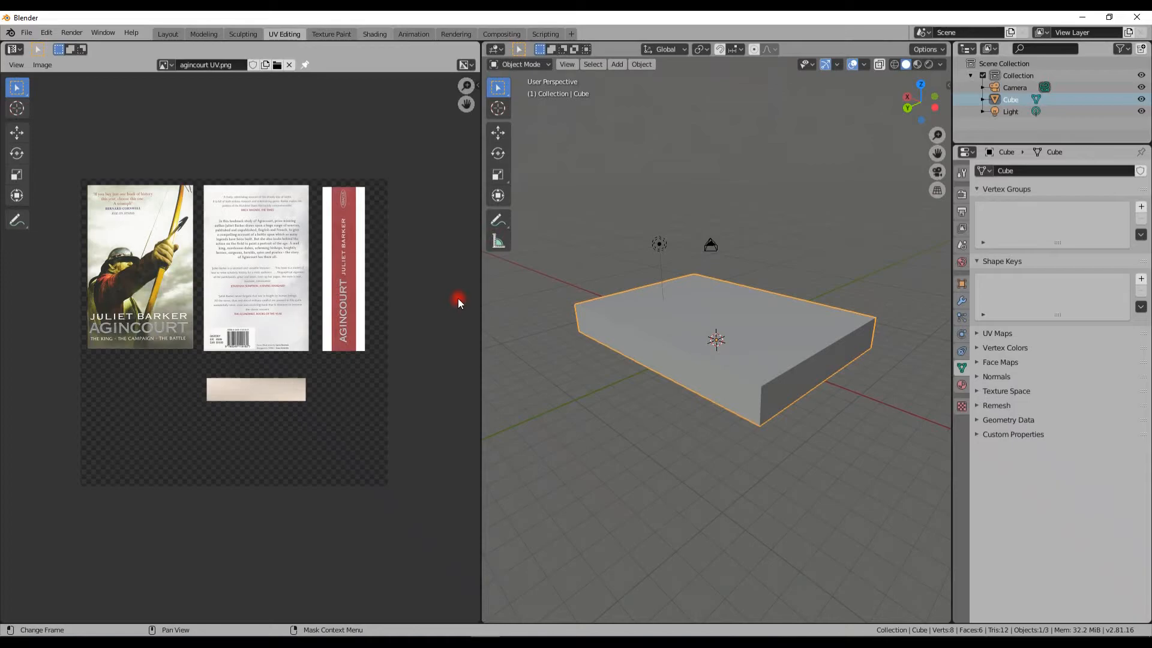
click(384, 33)
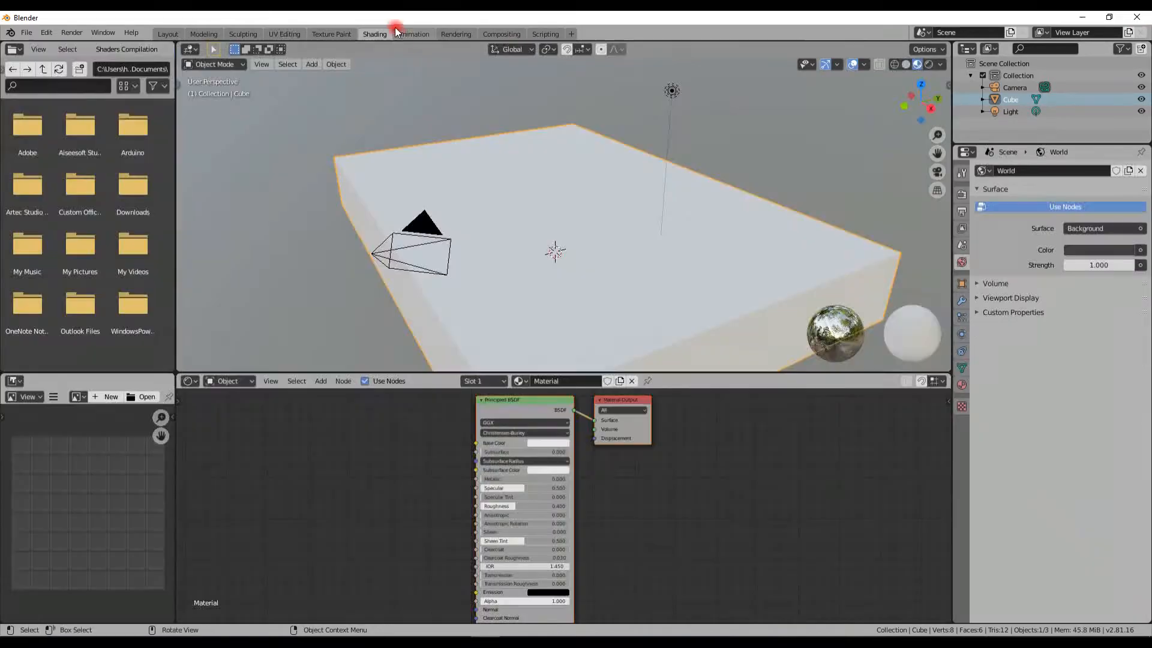
middle_drag(587, 288, 614, 228)
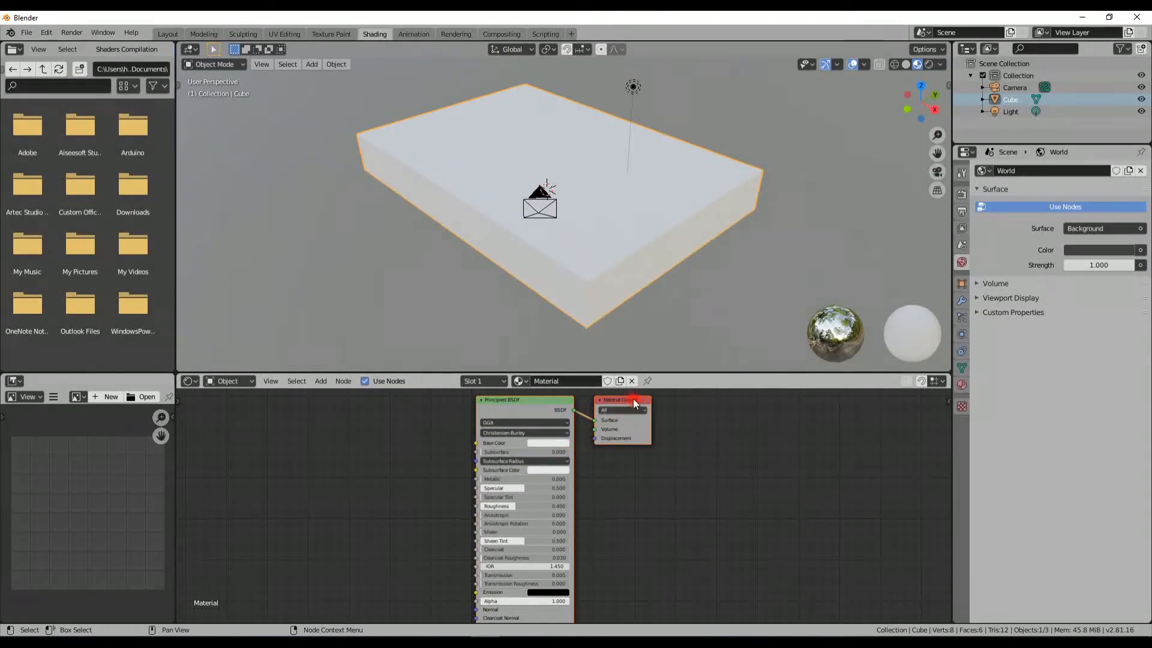
drag(632, 399, 811, 397)
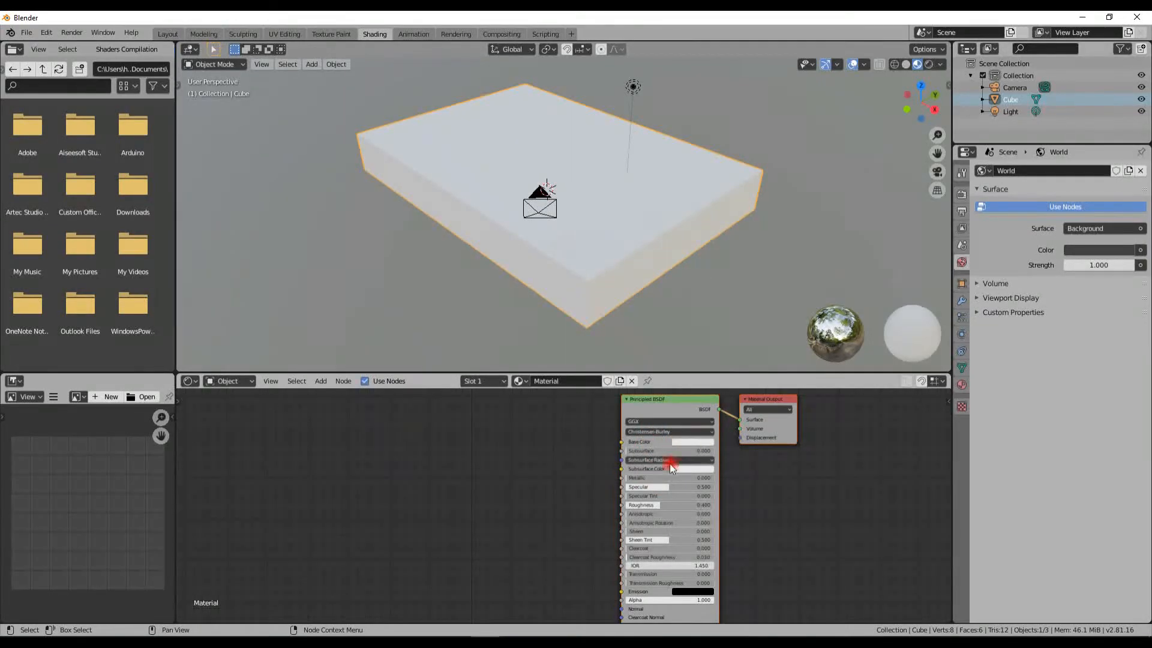
Step: Add an Image Texture node with the agincourt UV.png image and connect its Color output to the Principled BSDF's Base Color
key(shift+a)
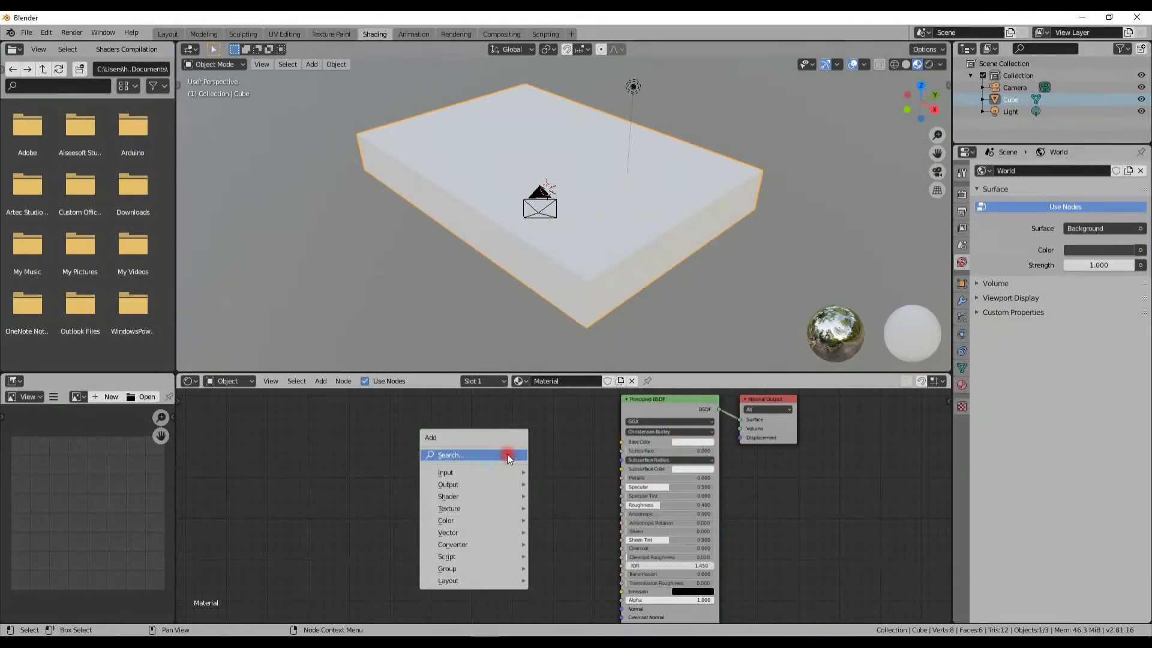
mouse_move(499, 510)
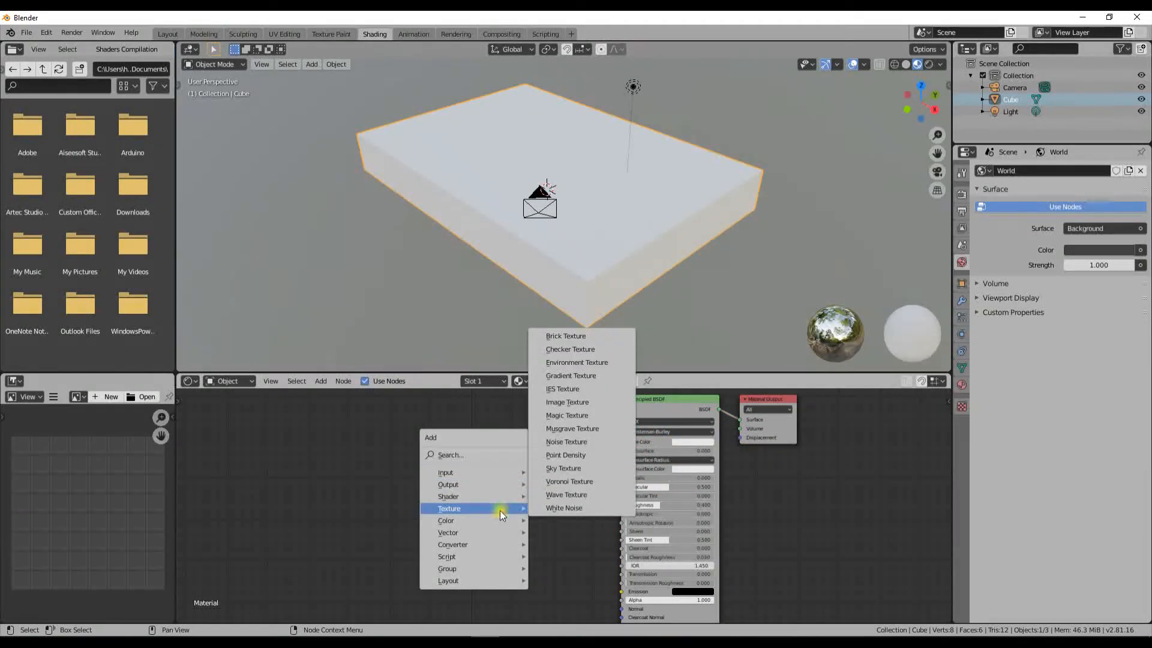
click(567, 402)
click(465, 416)
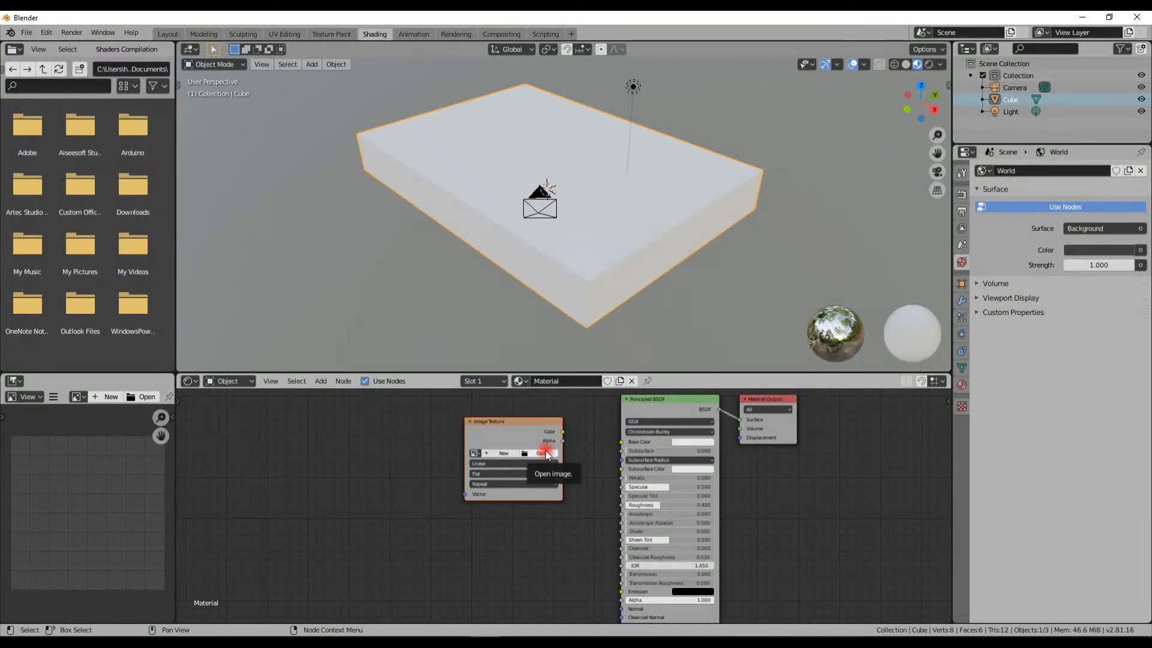
click(475, 454)
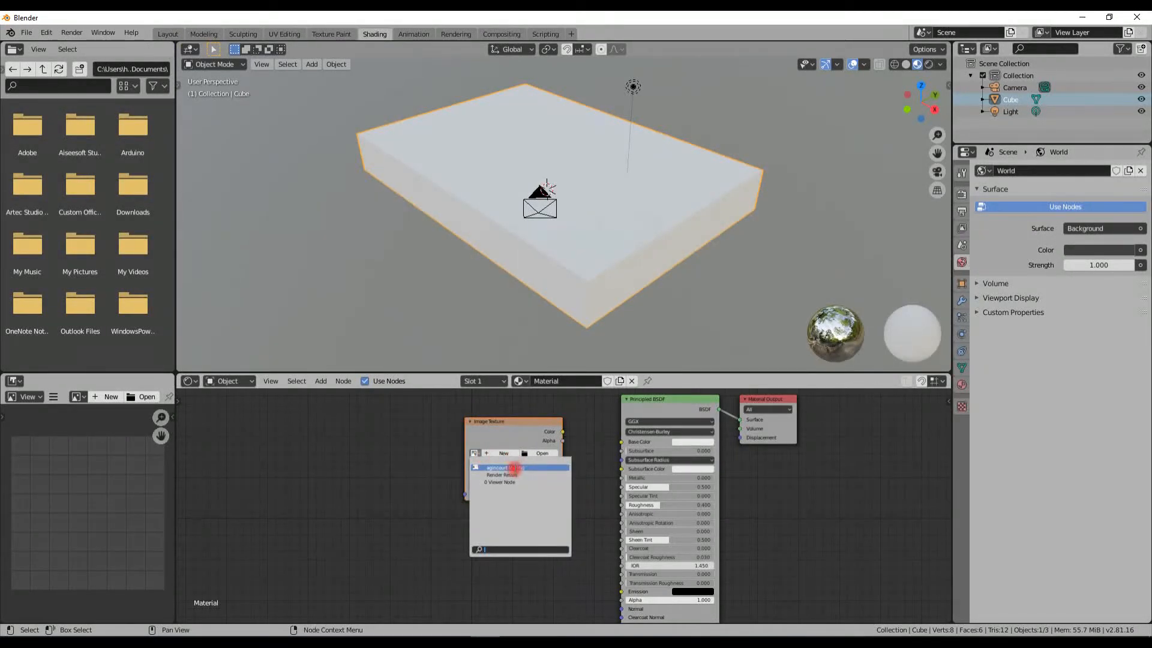
click(507, 467)
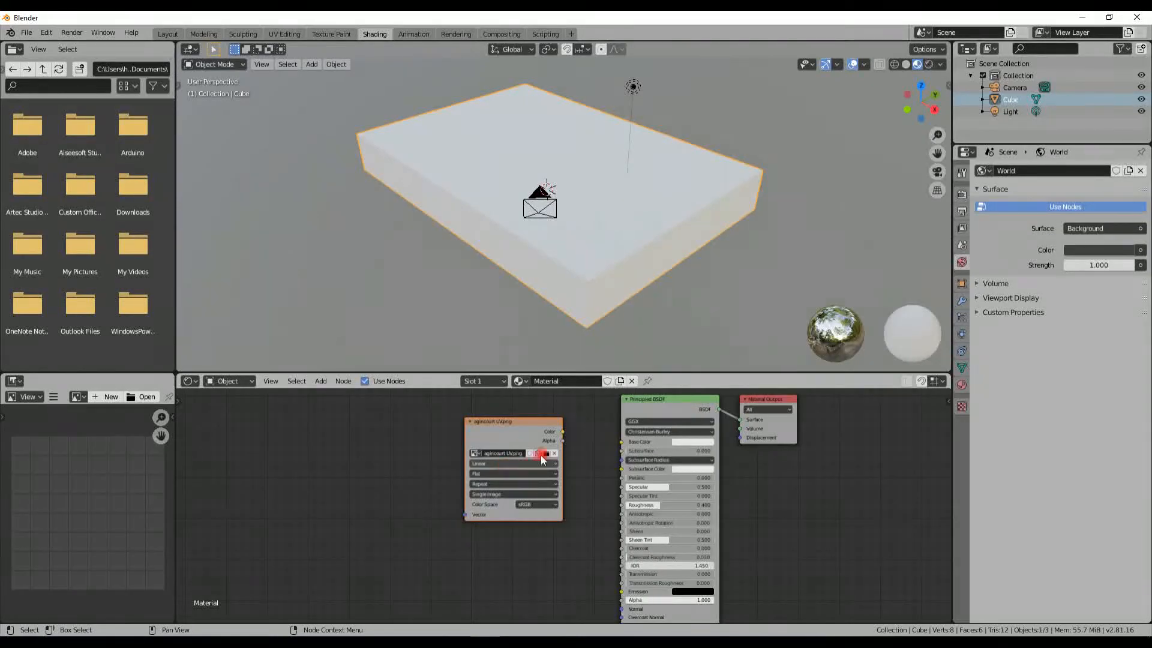
drag(563, 432, 622, 442)
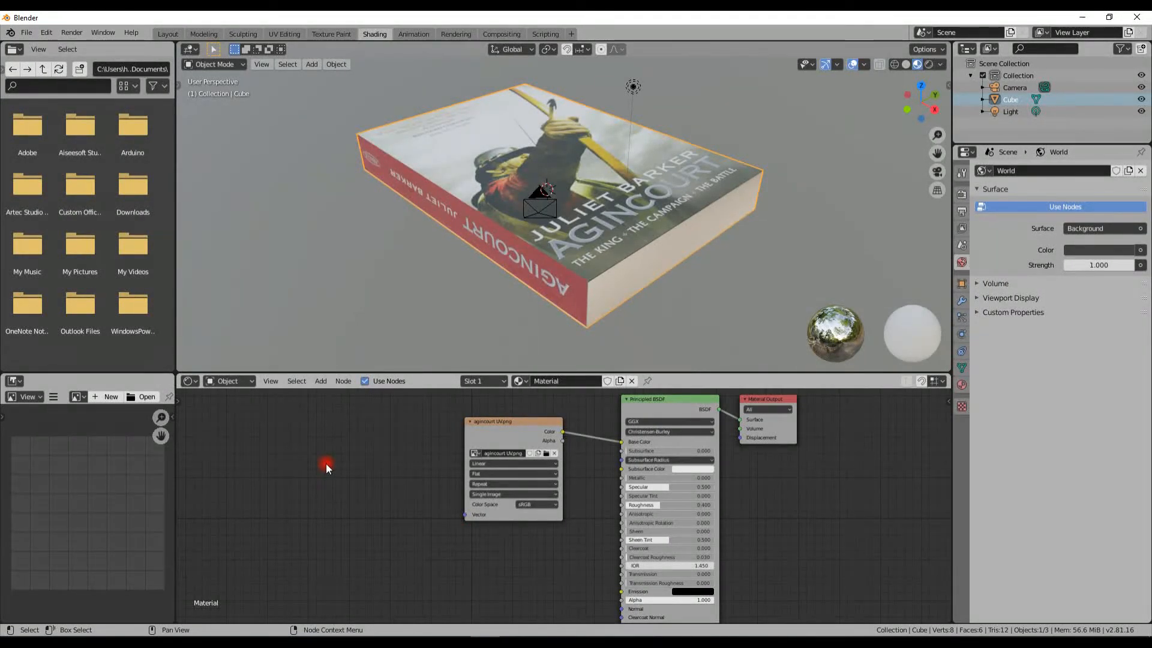
Step: Add a UV Map node left of the Image Texture and connect its UV output to the texture's Vector input
key(shift+a)
mouse_move(329, 463)
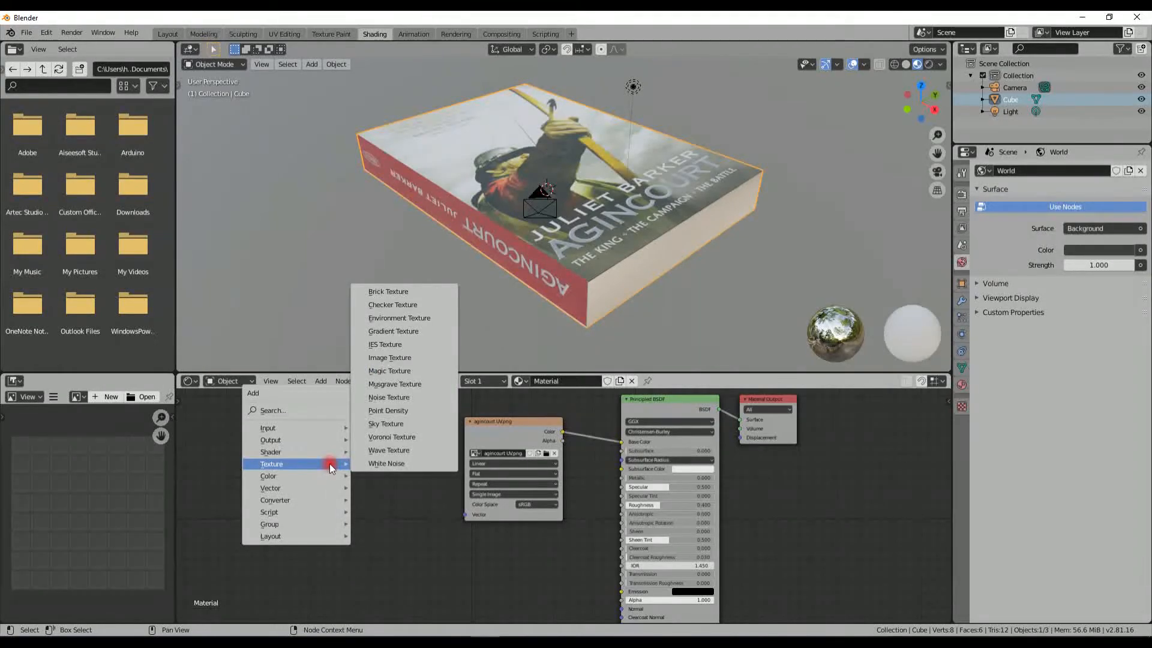
mouse_move(326, 429)
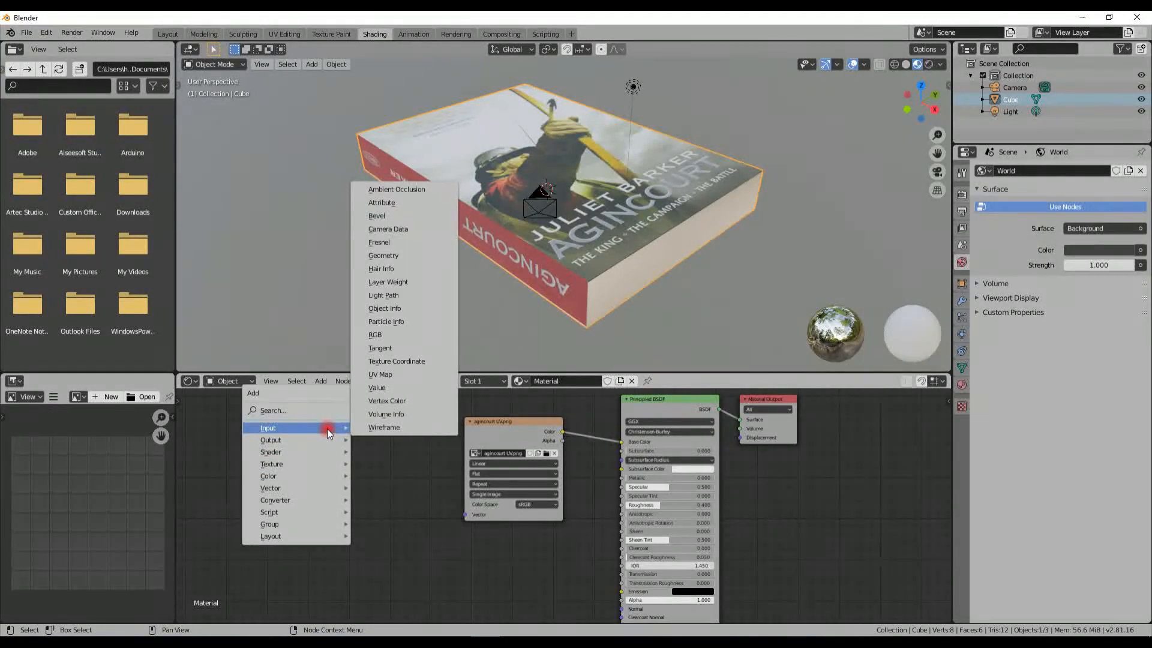
click(384, 374)
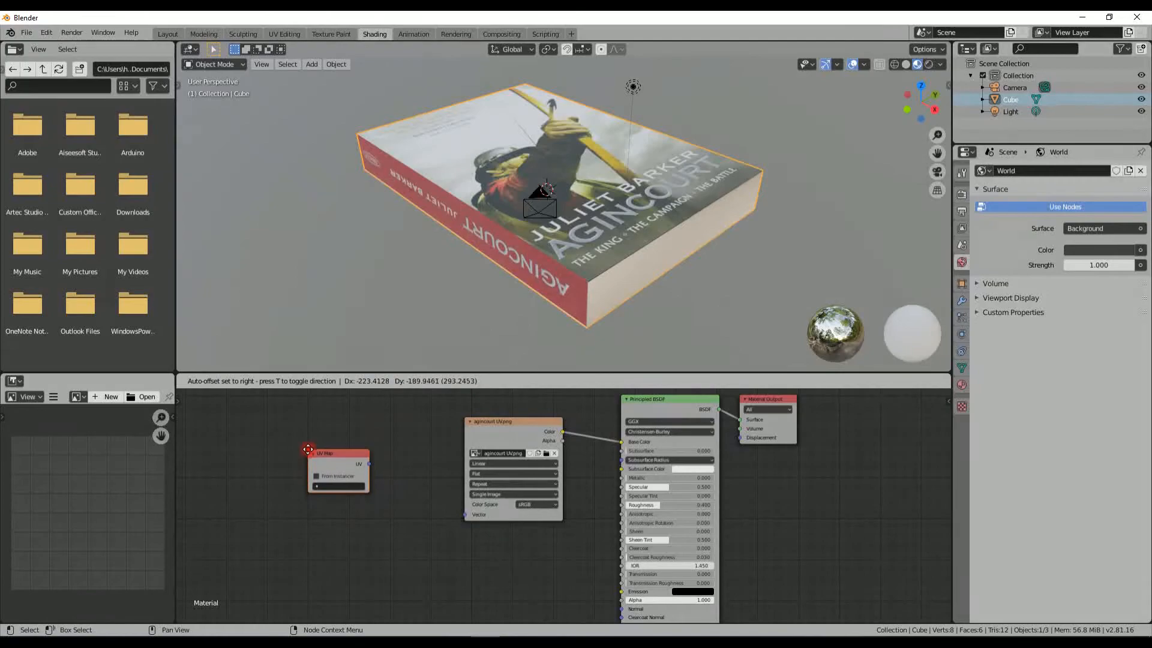
click(361, 472)
drag(368, 463, 458, 516)
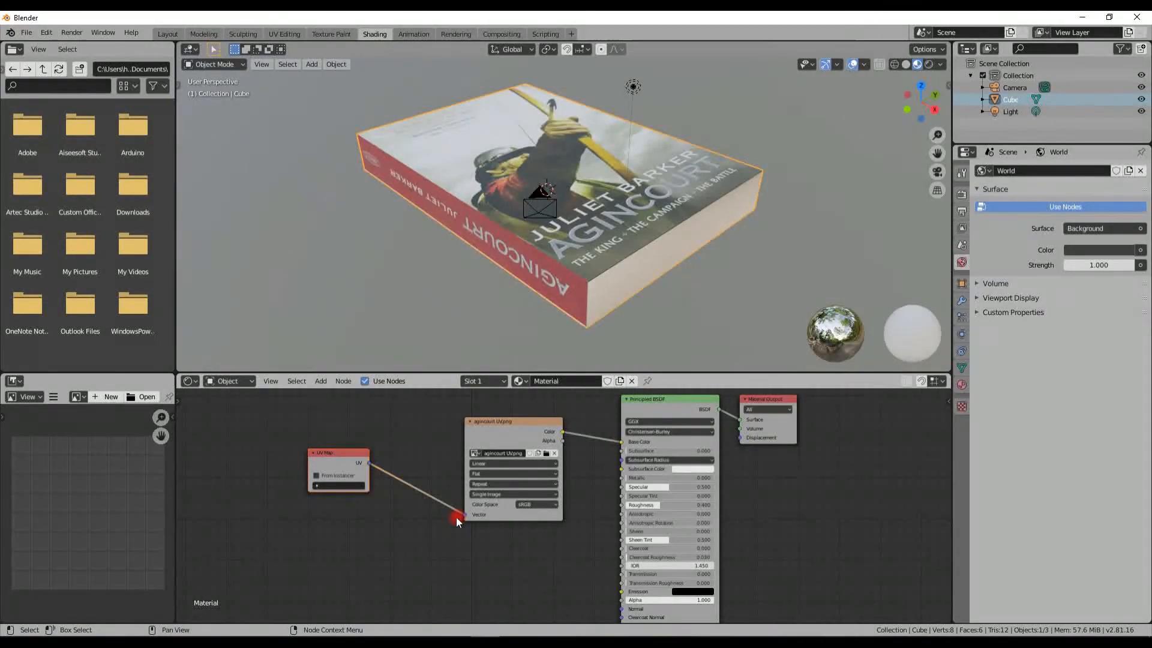
Step: Preview the book's cover and spine in Rendered shading, then switch to the UV Editing workspace
mouse_move(603, 204)
middle_down()
mouse_move(586, 238)
mouse_move(597, 235)
middle_up()
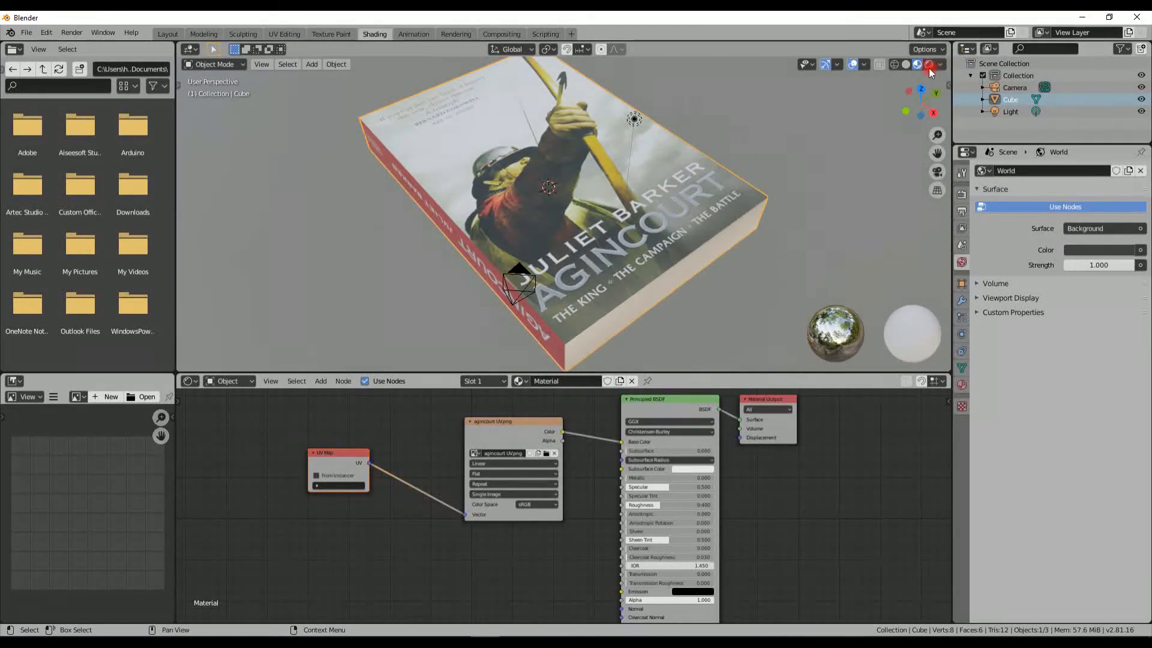
click(928, 66)
mouse_move(639, 214)
middle_down()
mouse_move(657, 182)
mouse_move(689, 178)
mouse_move(656, 220)
mouse_move(522, 188)
mouse_move(649, 184)
mouse_move(572, 277)
middle_up()
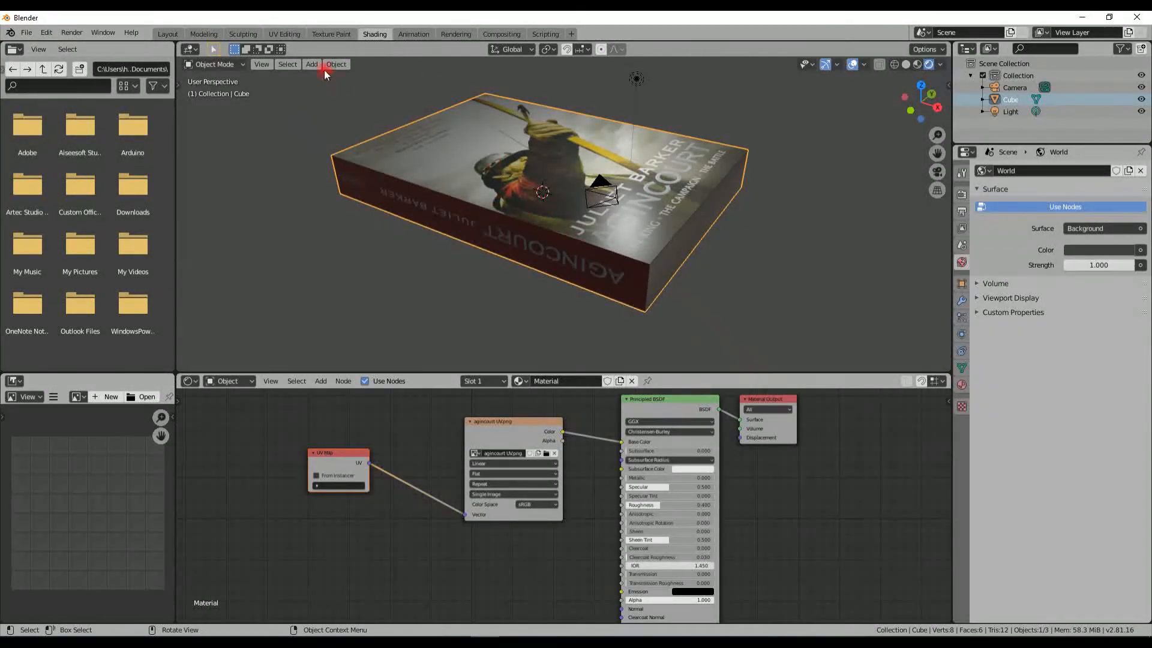
click(288, 35)
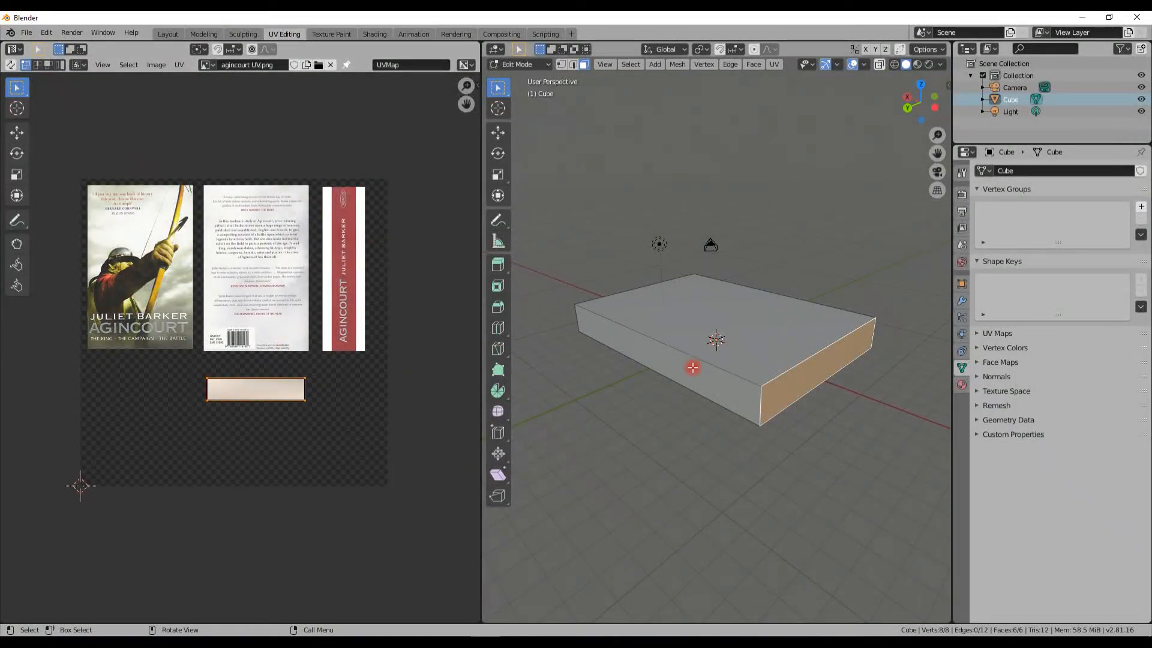
Step: Try rotating the long page-edge face's UV island by 180 degrees, check it in Rendered shading and undo the rotation
click(690, 368)
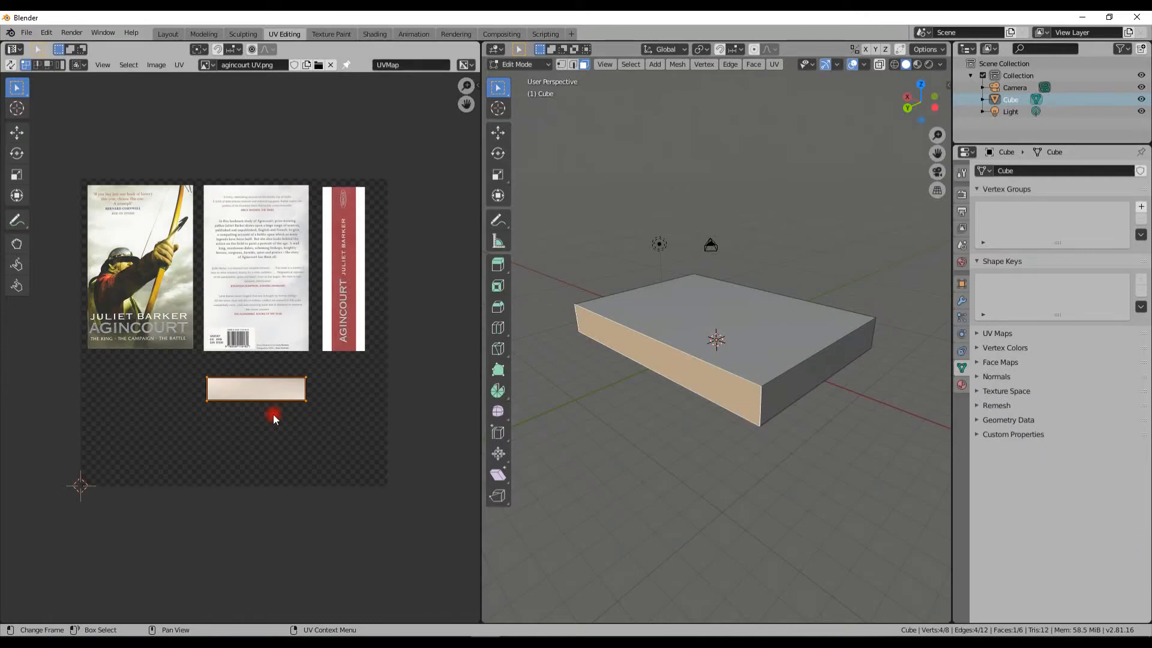
text(r180)
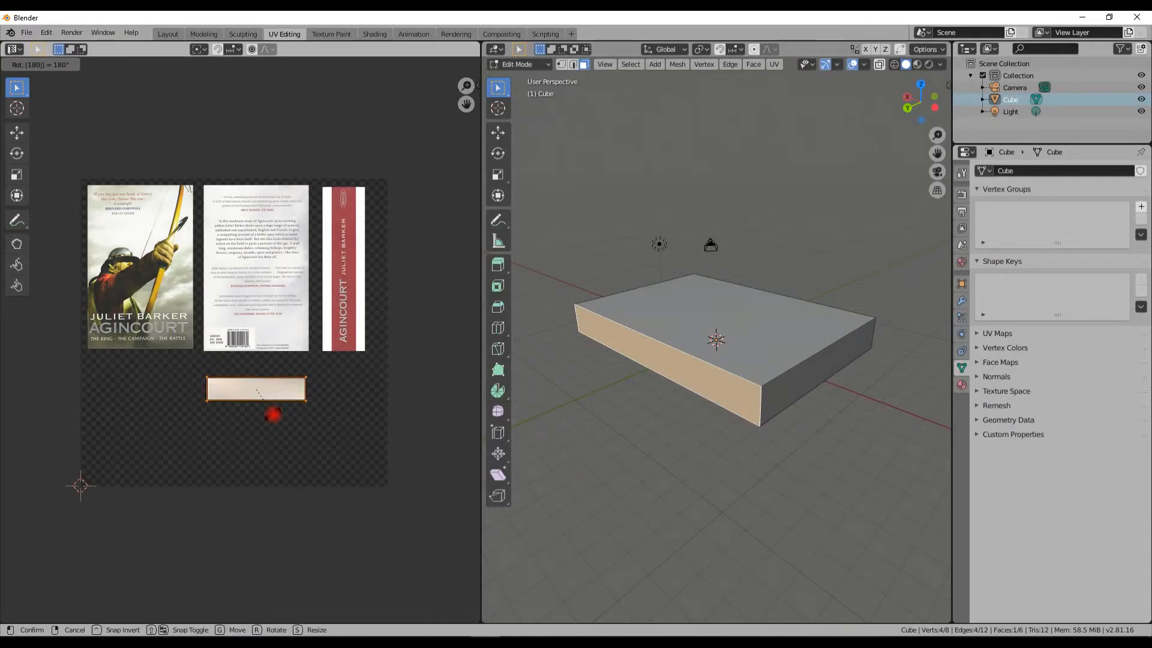
key(Return)
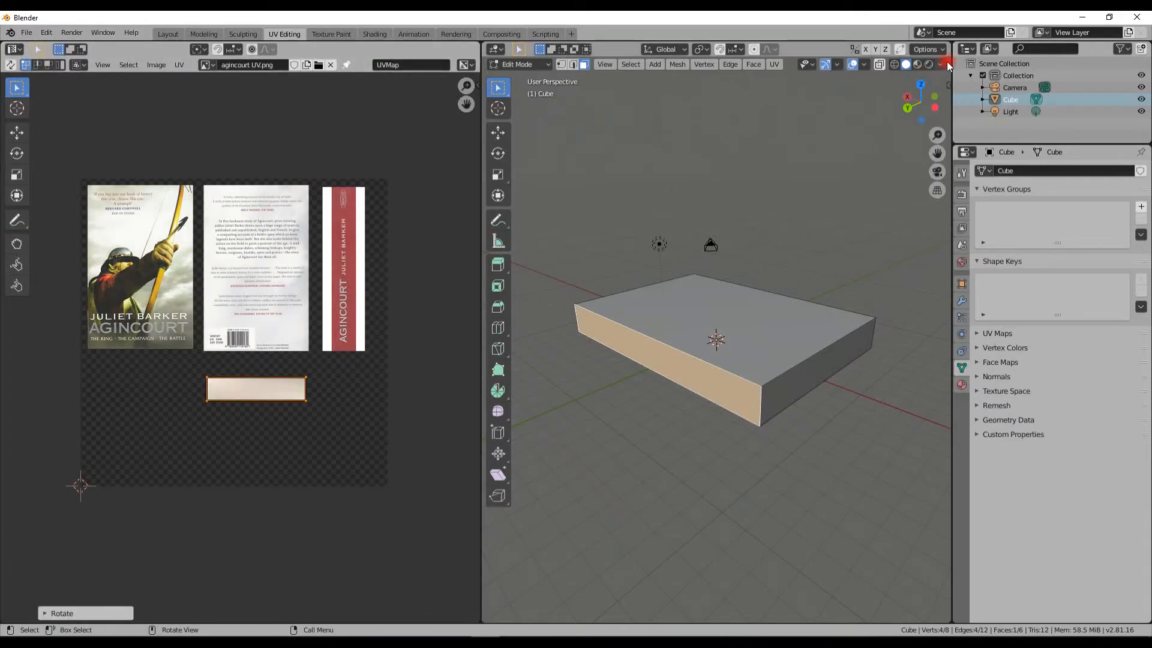
click(930, 64)
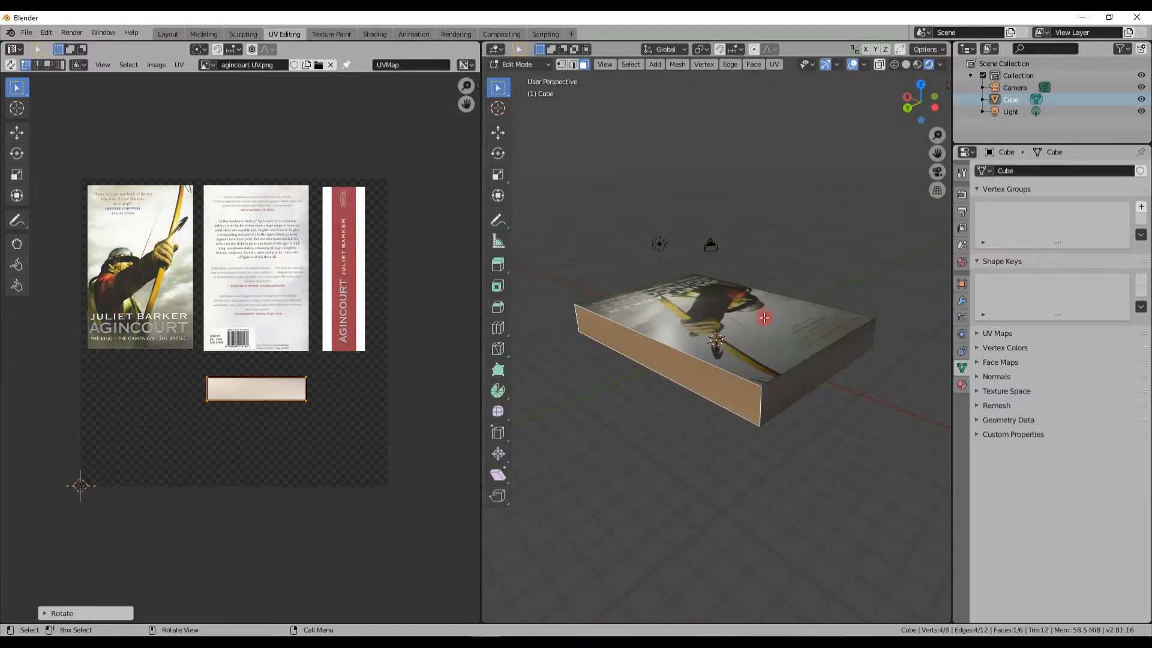
key(ctrl+z)
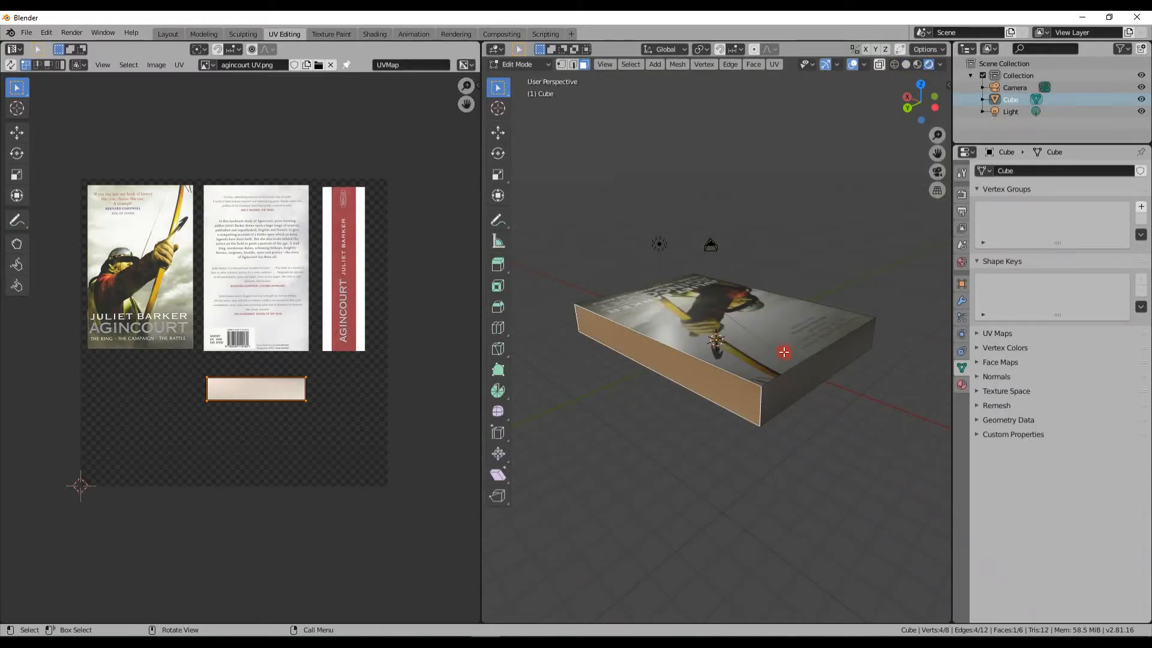
key(ctrl+z)
Step: Select the spine face of the book in Edit Mode and rotate its UV island 180 degrees over the red spine image
key(Tab)
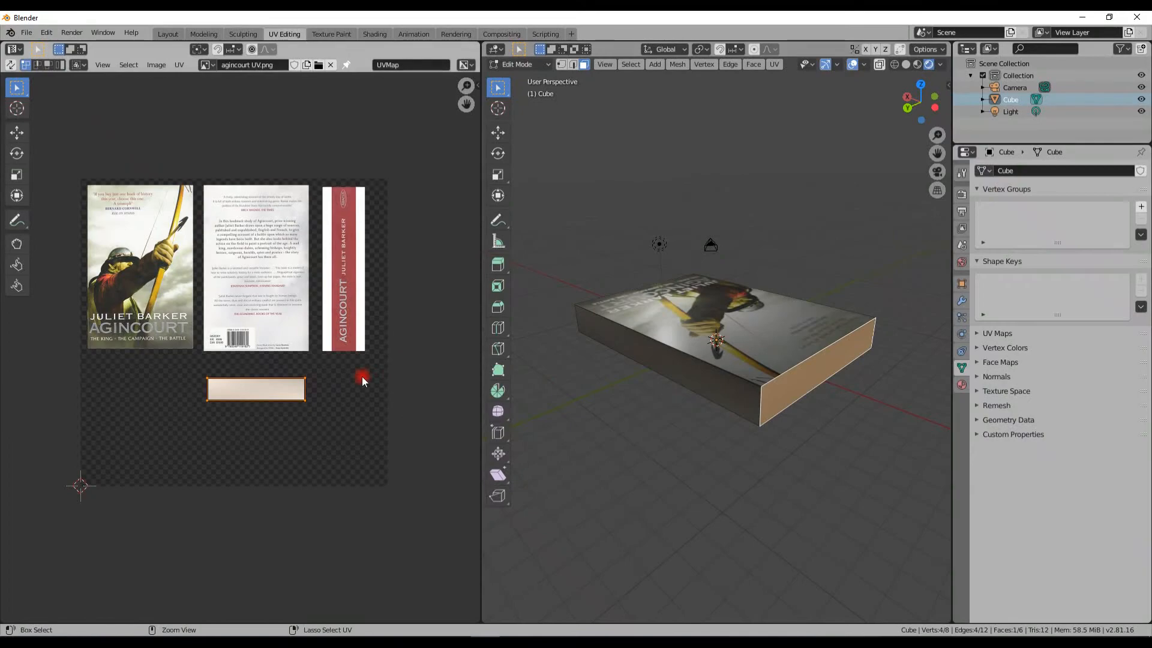
middle_drag(738, 298, 517, 360)
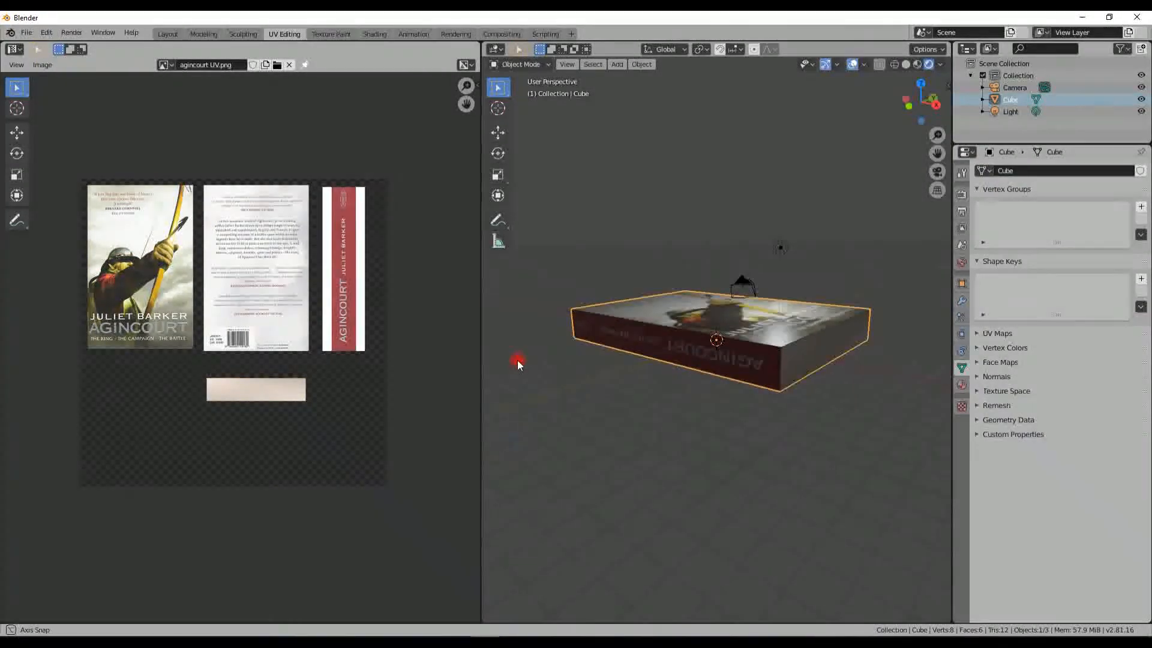
key(Tab)
key(Tab)
click(655, 337)
key(Tab)
click(675, 353)
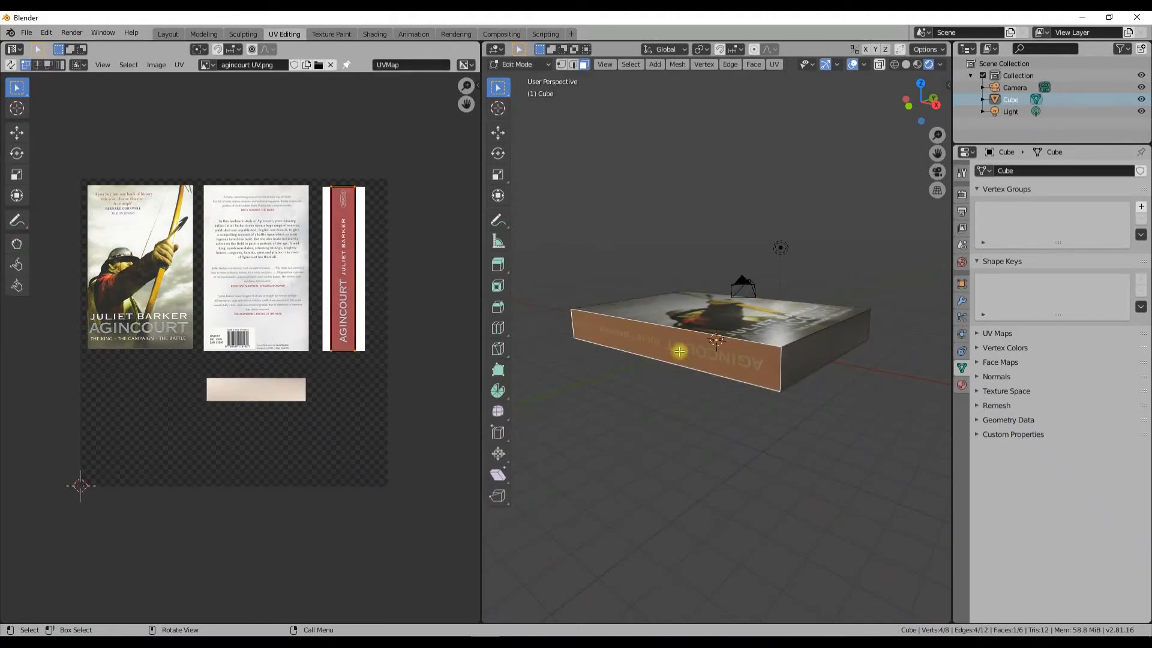
click(676, 322)
middle_drag(650, 344, 810, 271)
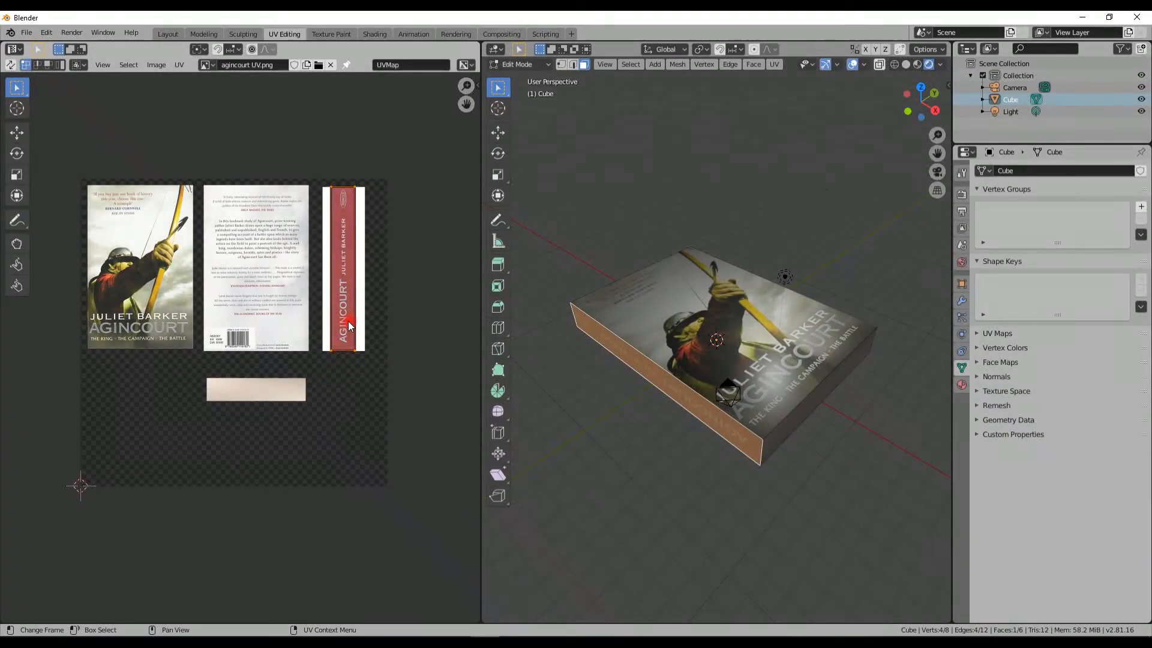
text(r)
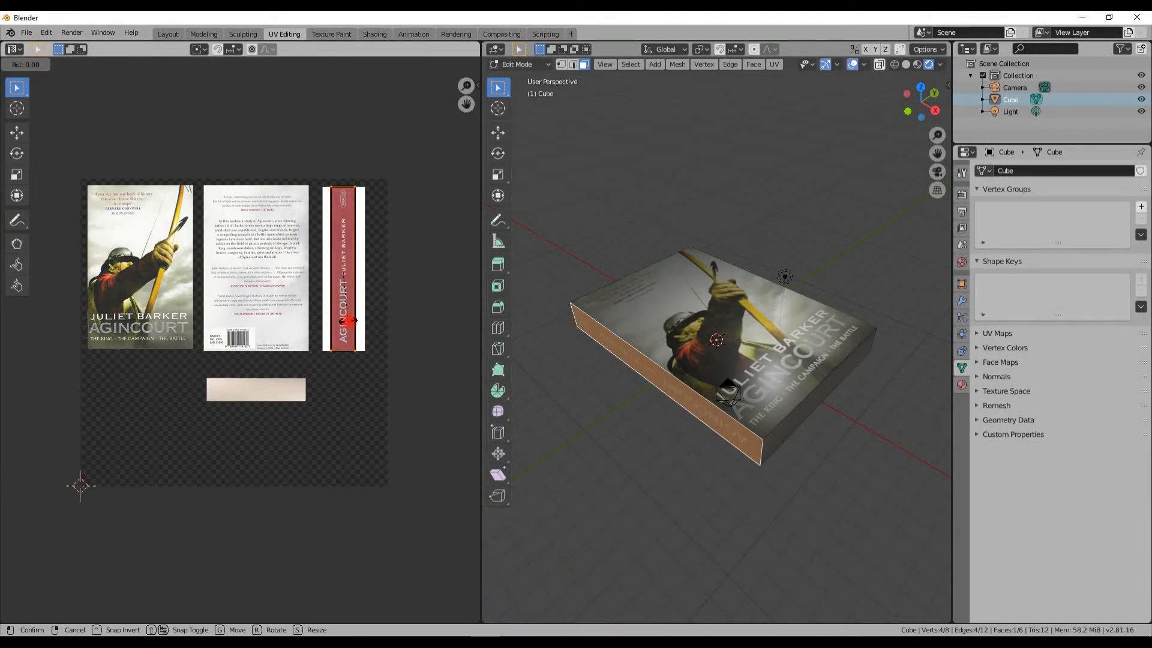
text(180)
key(Return)
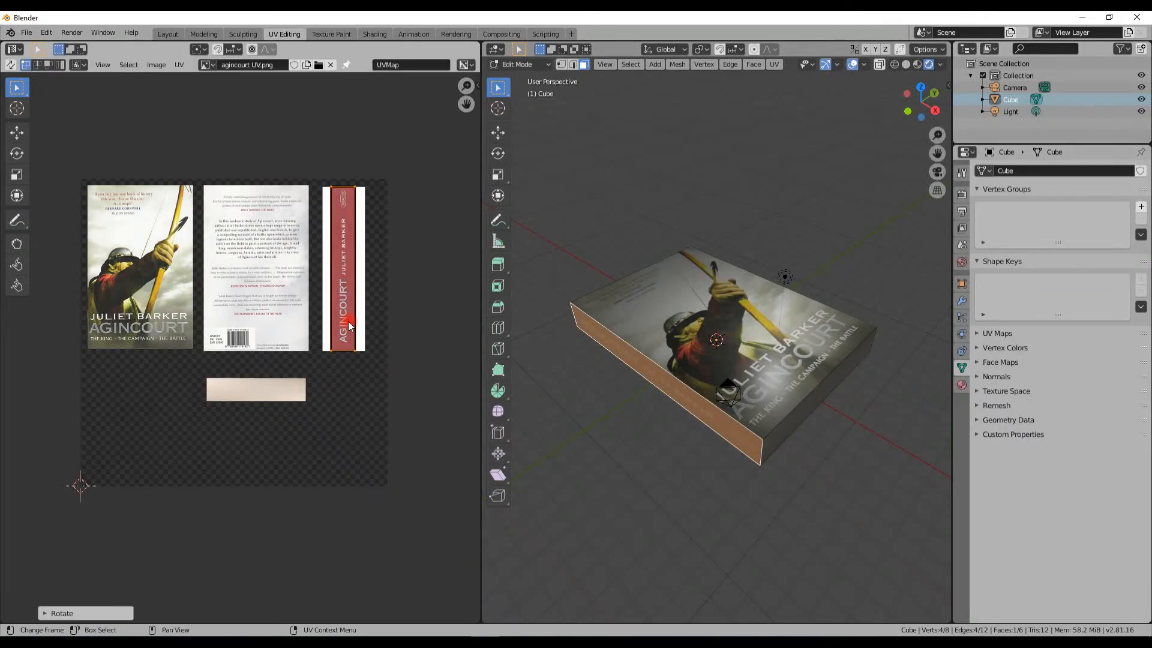
middle_drag(760, 408, 717, 381)
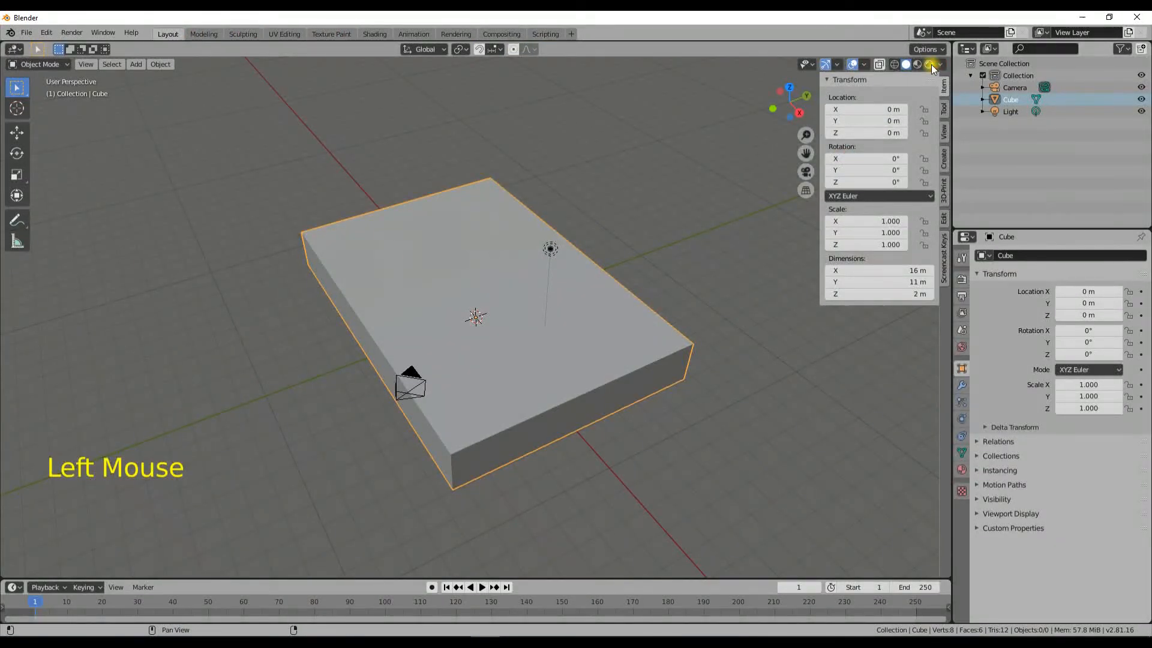
Step: Set the Layout viewport to Rendered shading and change the render engine to Cycles
click(930, 65)
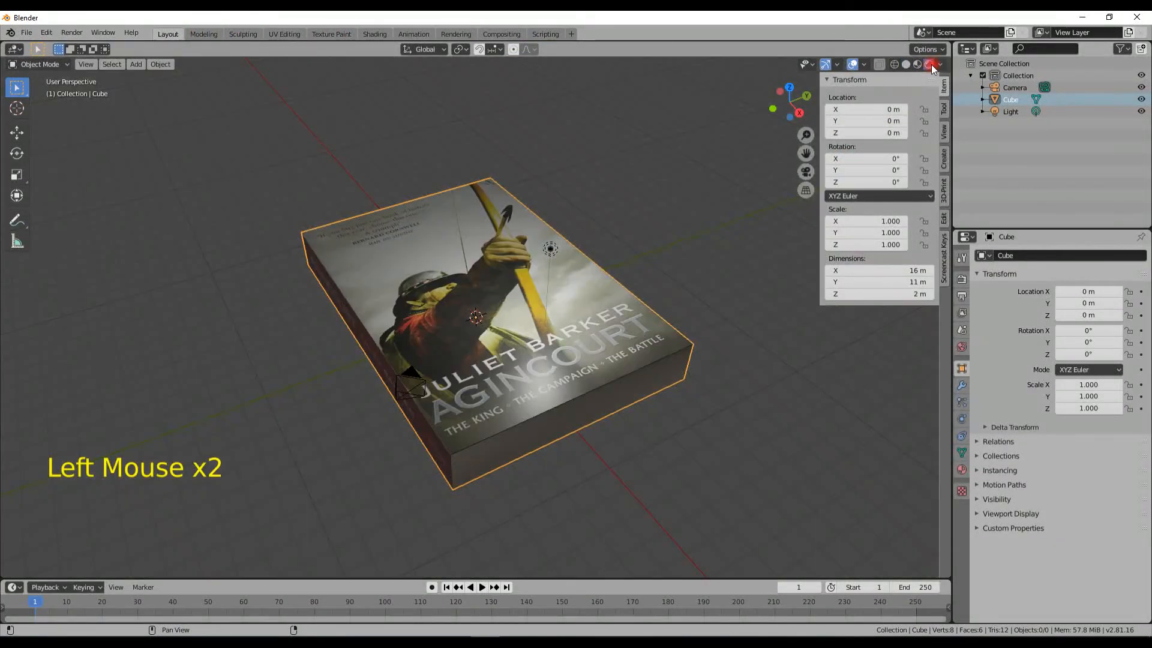
middle_drag(699, 291, 487, 296)
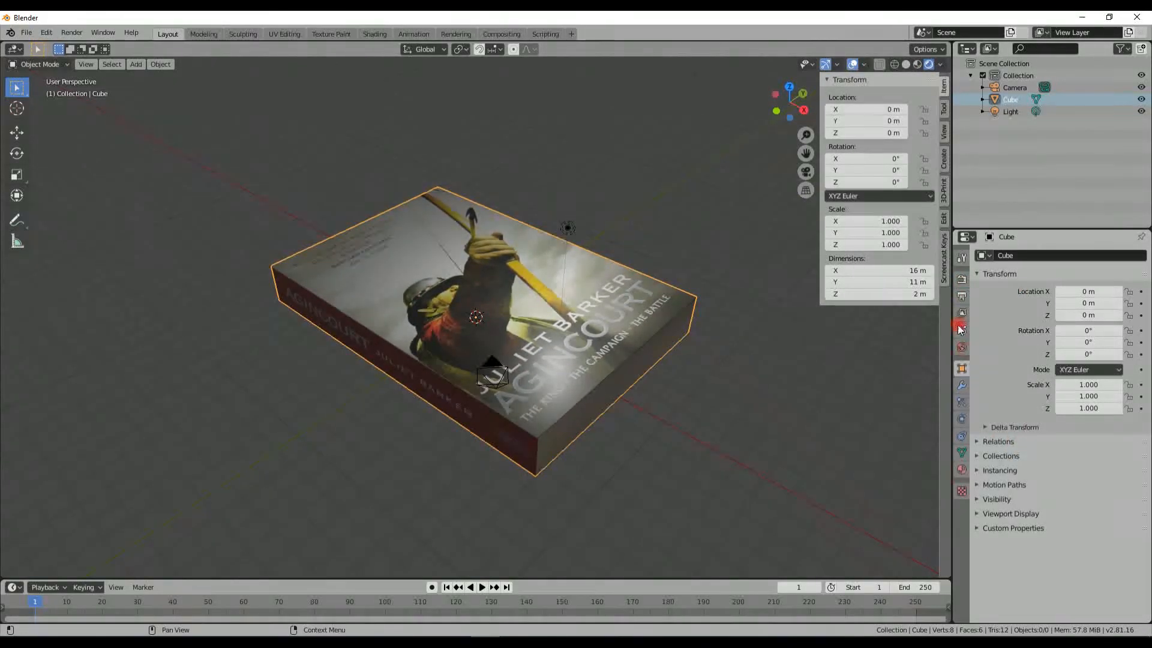
click(961, 280)
click(1103, 257)
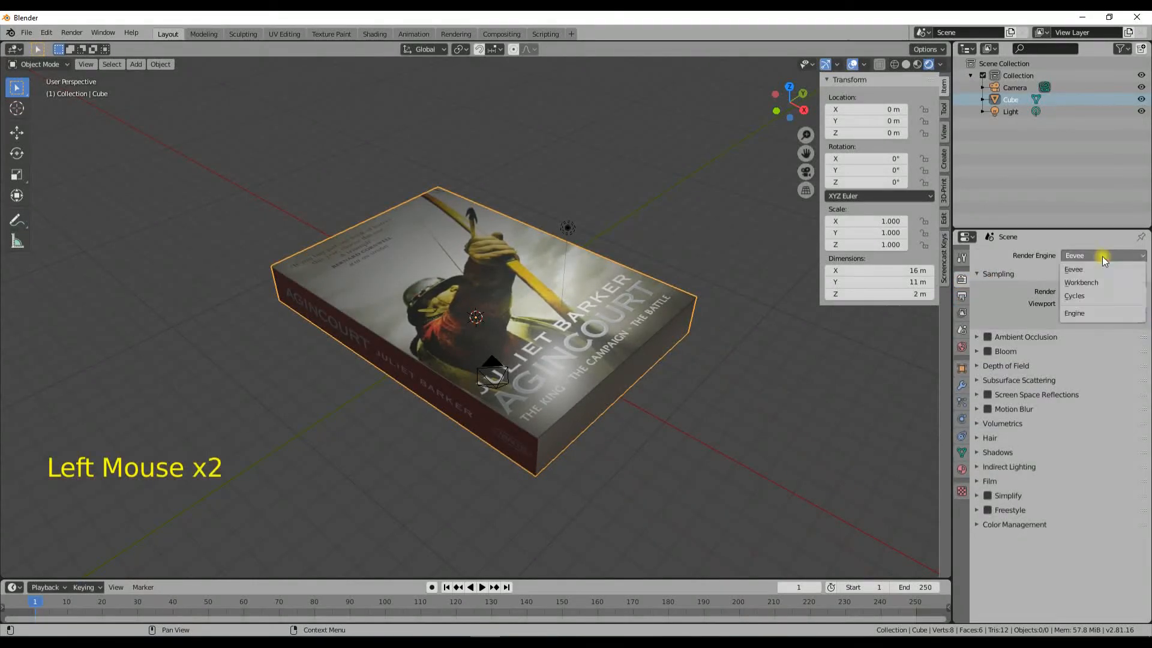
click(1093, 293)
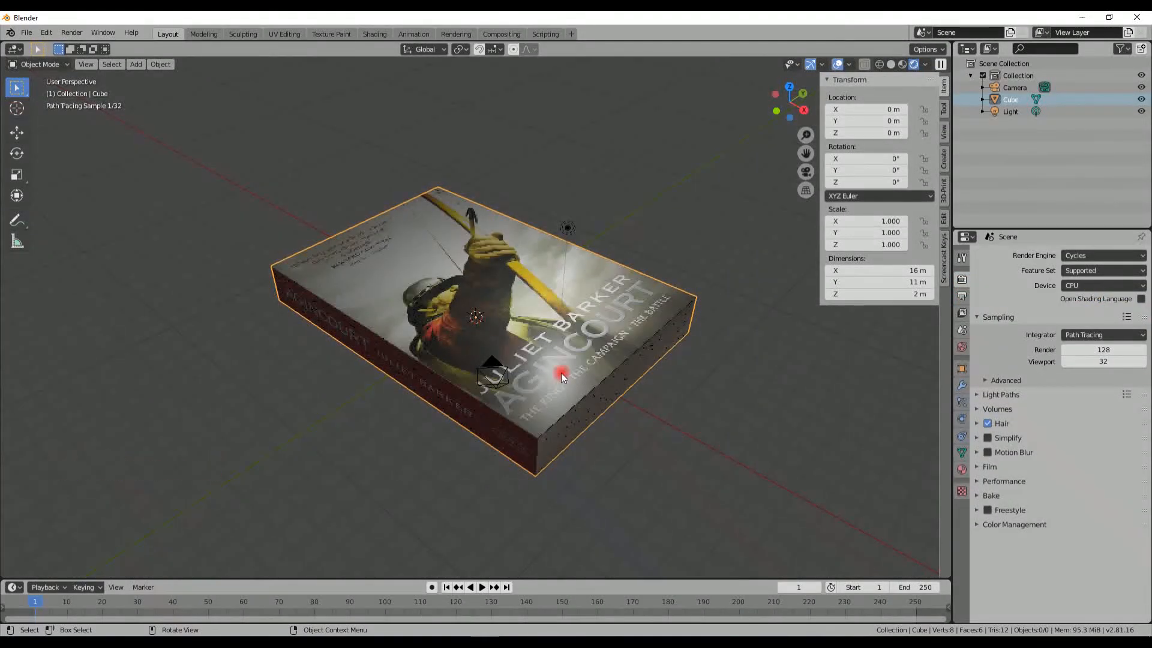
Step: Duplicate the light and place the copy on the spine side at about X -4.66, Y -9.44, Z 4.15 m
mouse_move(566, 365)
middle_down()
mouse_move(589, 330)
mouse_move(596, 354)
mouse_move(564, 388)
middle_up()
click(572, 250)
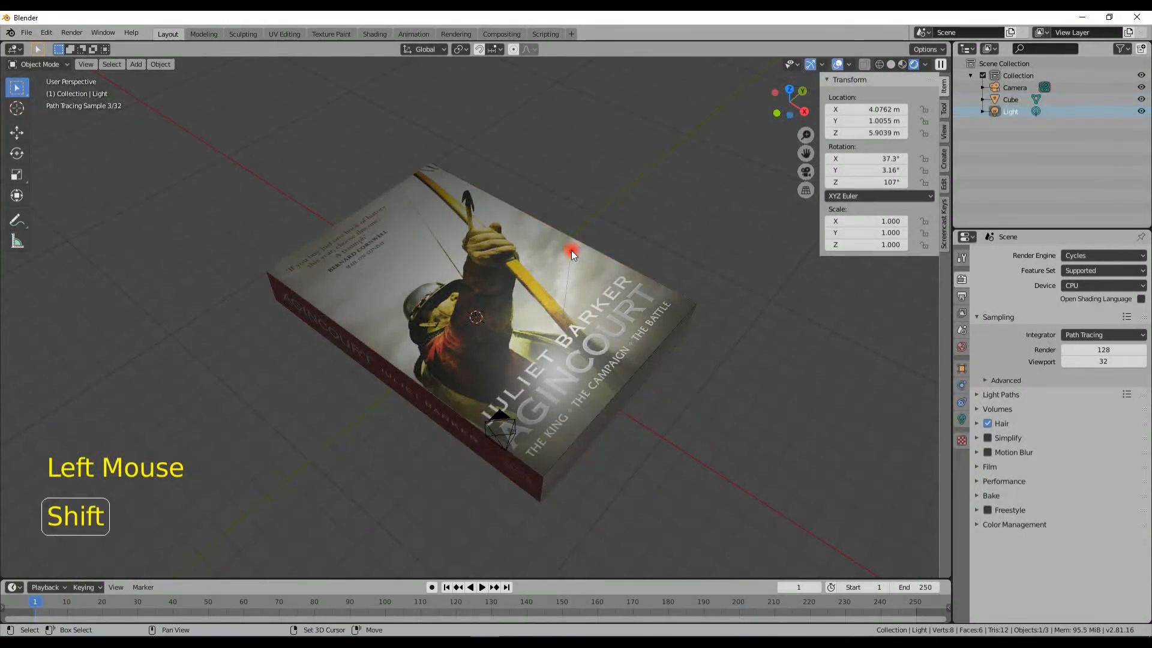
key(shift+d)
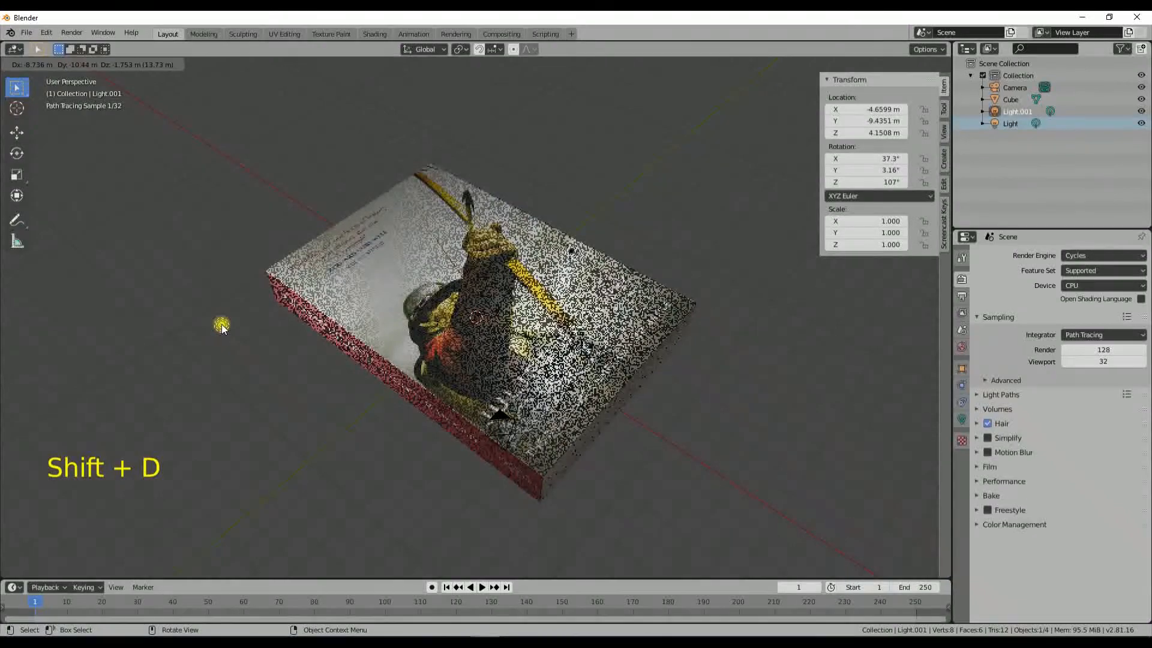
click(350, 327)
middle_drag(350, 326, 350, 292)
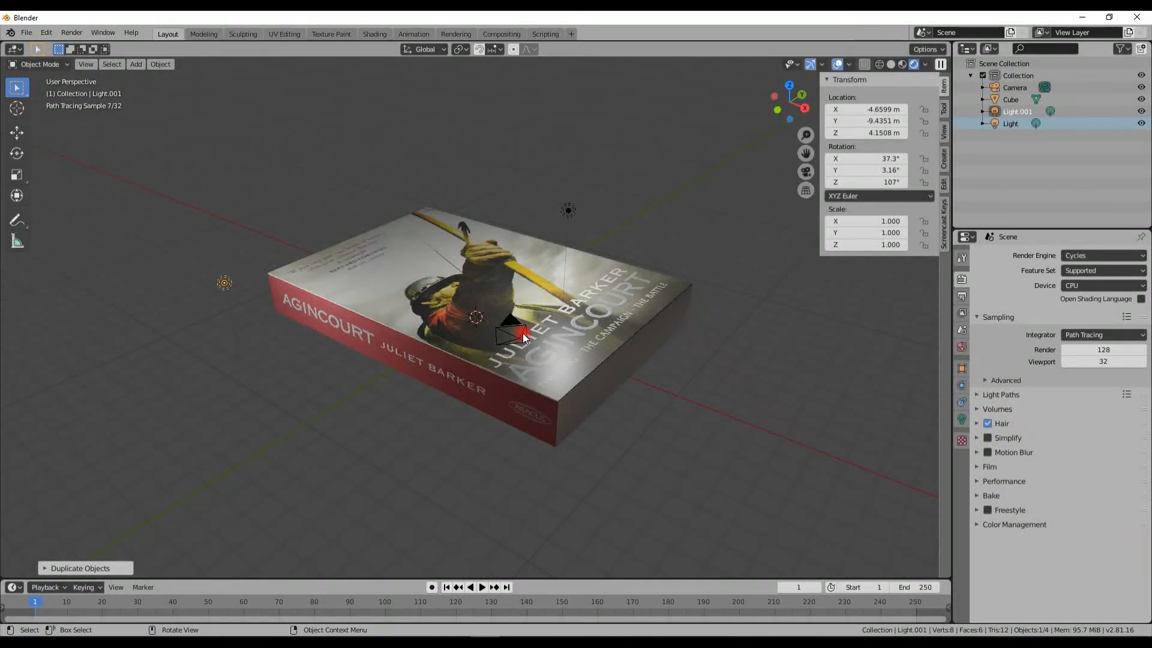
Step: Enable Lock Camera to View in the camera view, frame the whole book and render the image
key(KP_0)
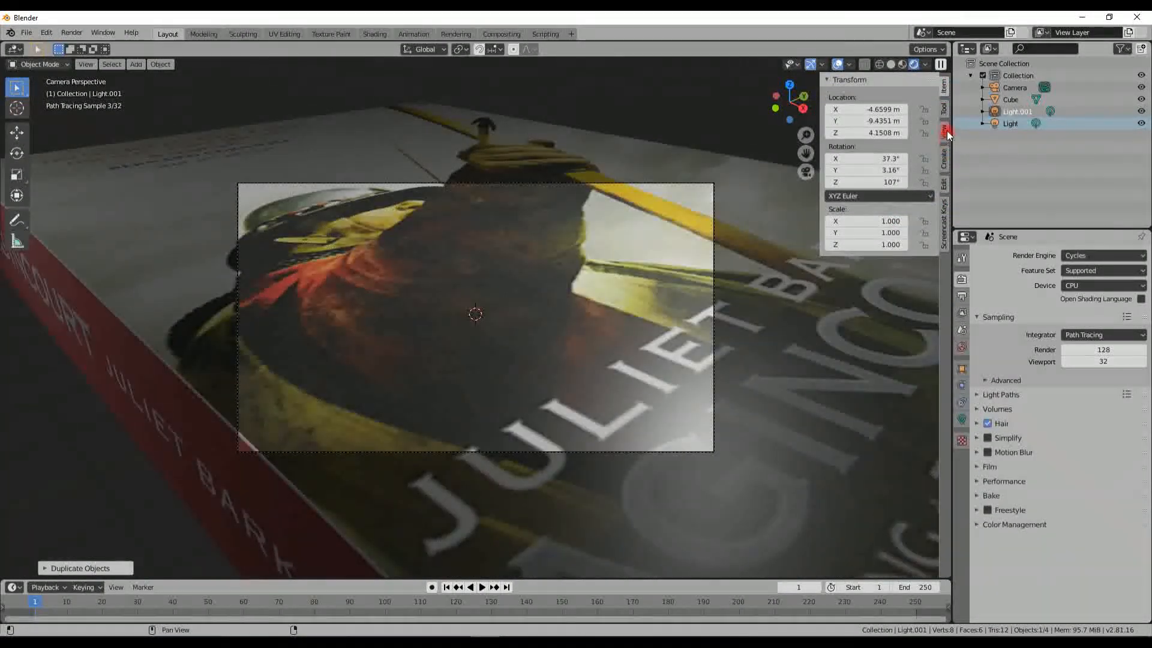
click(944, 131)
click(928, 228)
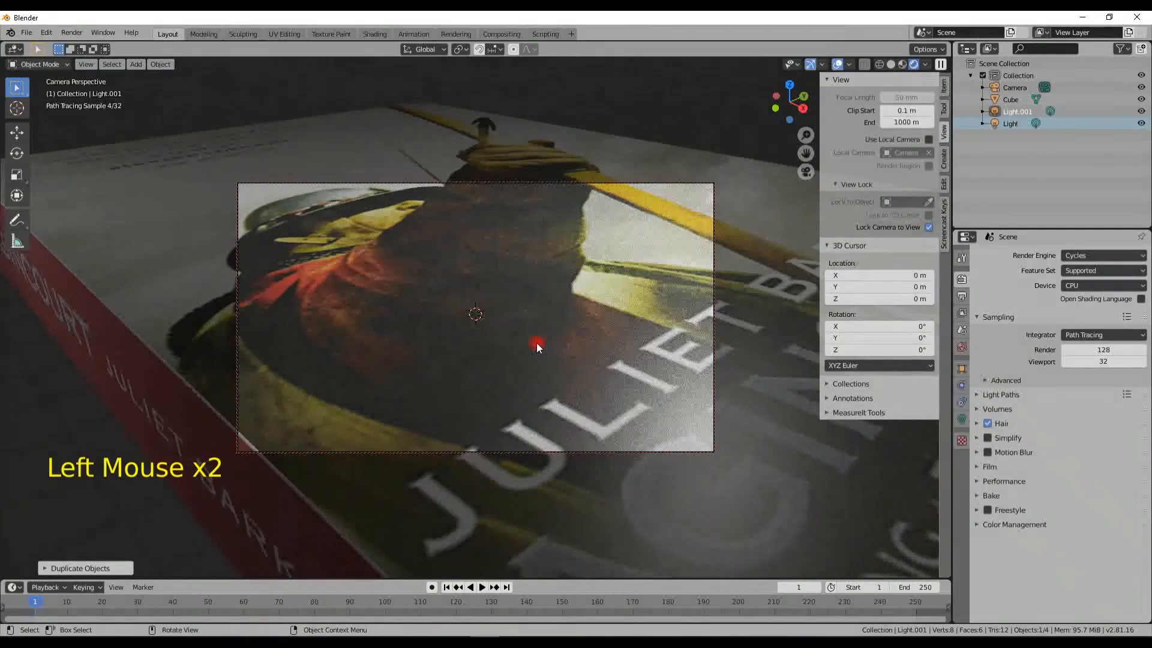
scroll(535, 344, down, 5)
mouse_move(533, 345)
middle_down()
mouse_move(535, 375)
mouse_move(503, 328)
mouse_move(527, 327)
middle_up()
scroll(525, 363, down, 2)
scroll(526, 359, down, 1)
scroll(536, 331, up, 1)
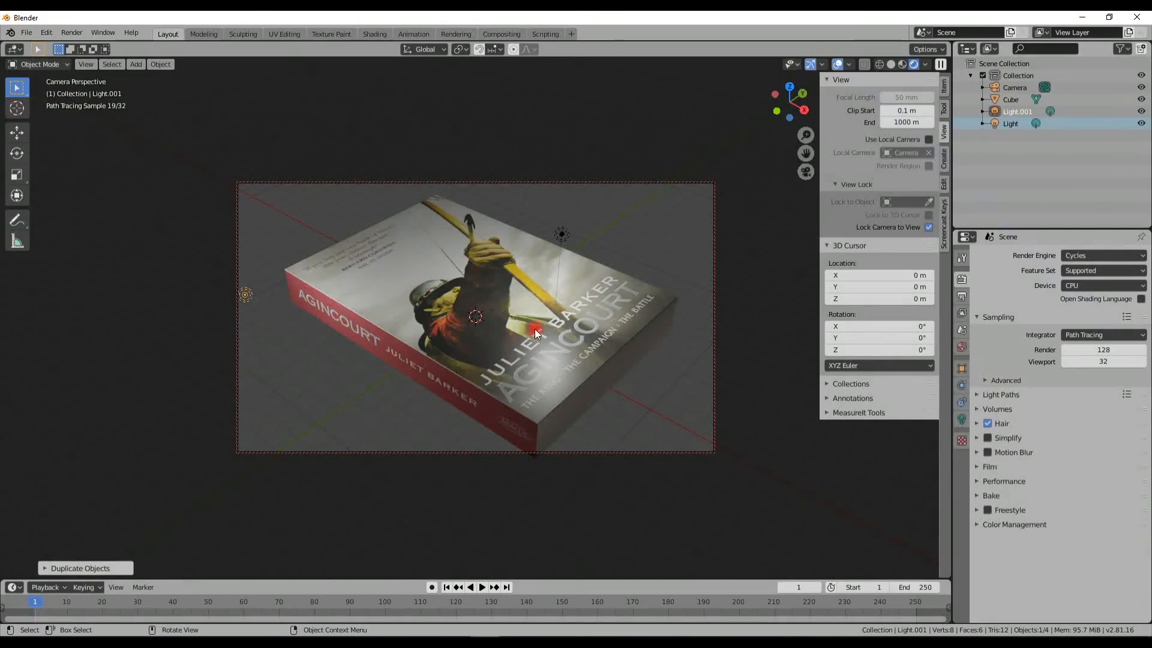
key(F12)
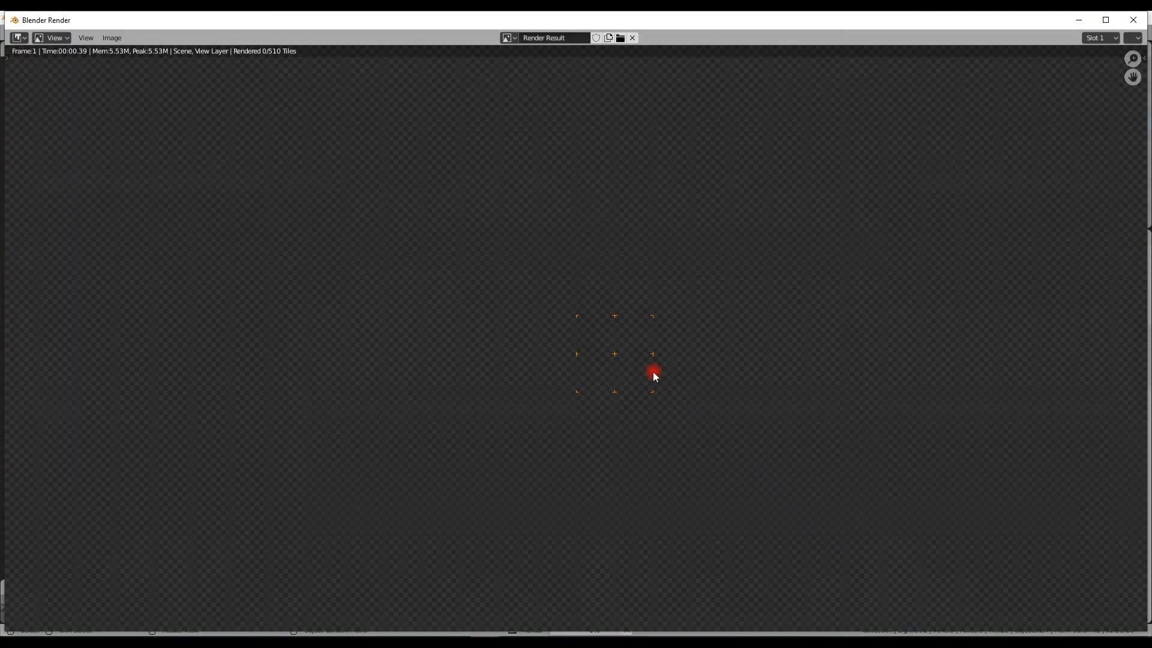